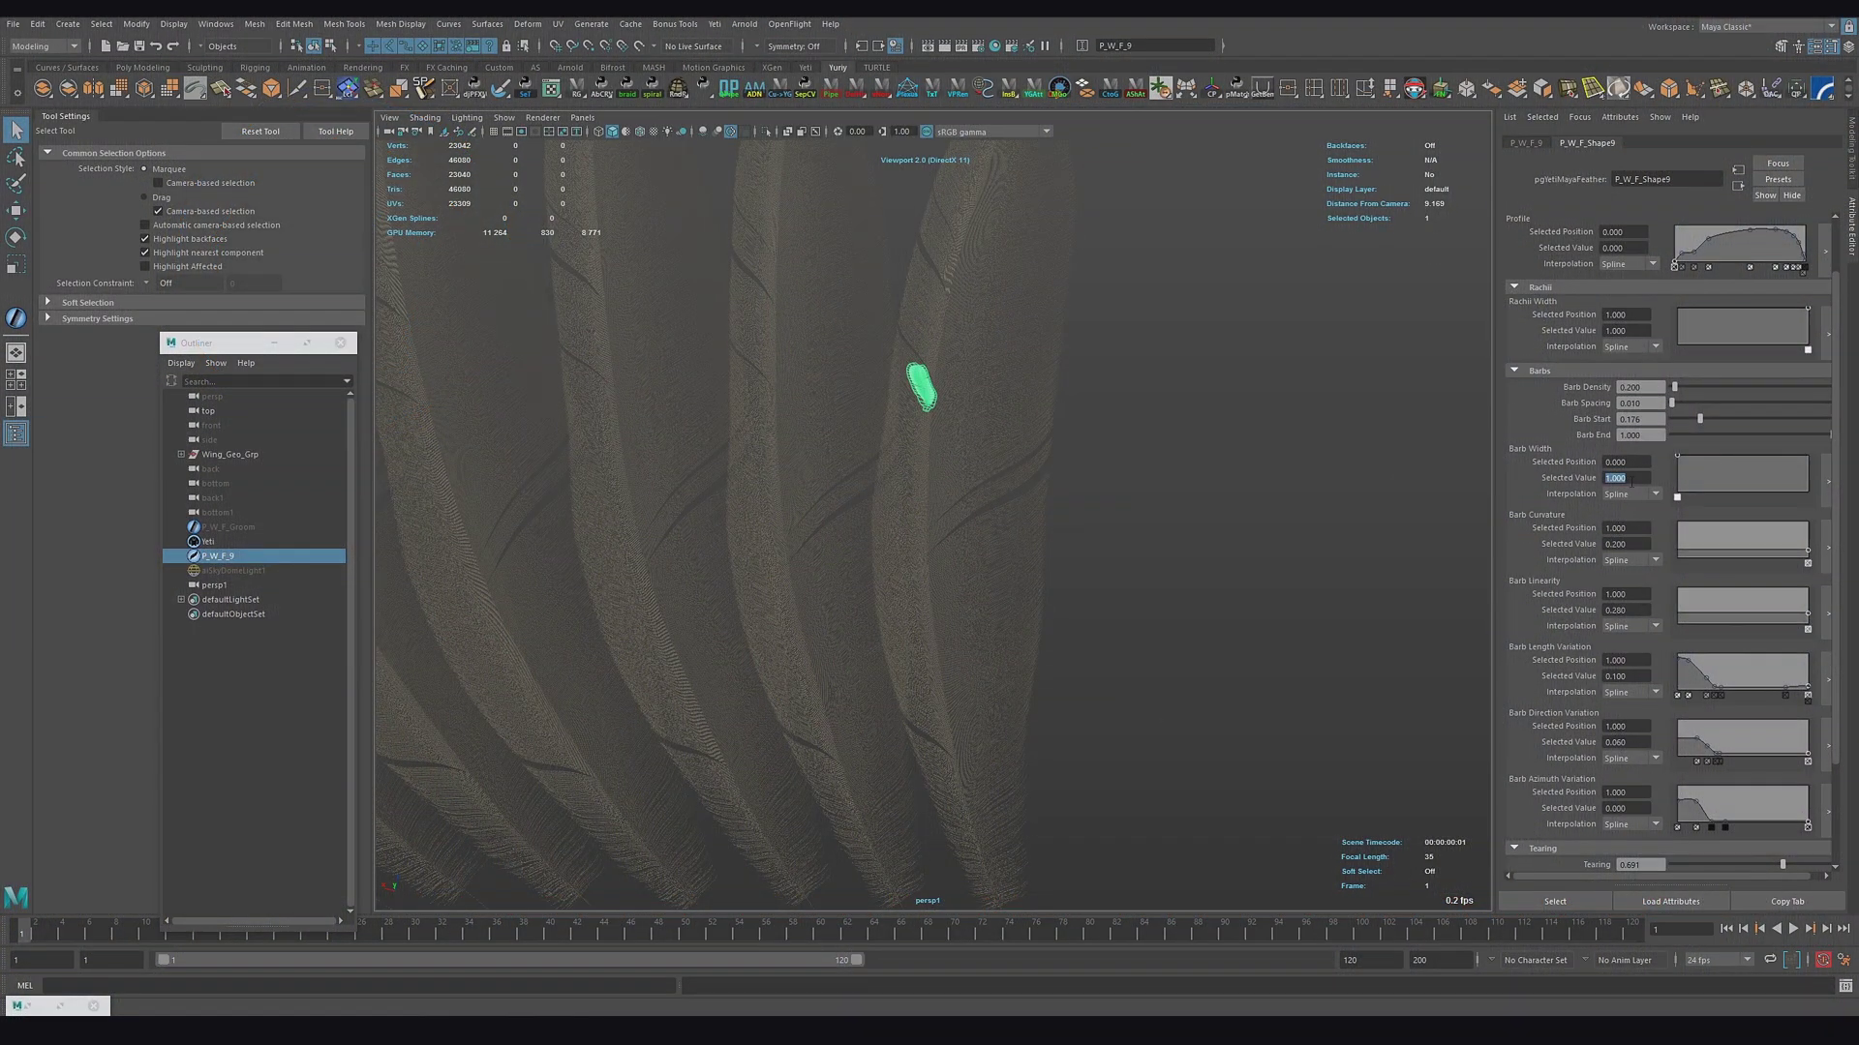
Set the value of the Barb Width ramp's start point to 5 on the feather shape
{"action": "type", "text": "5"}
{"action": "key", "text": "Return"}
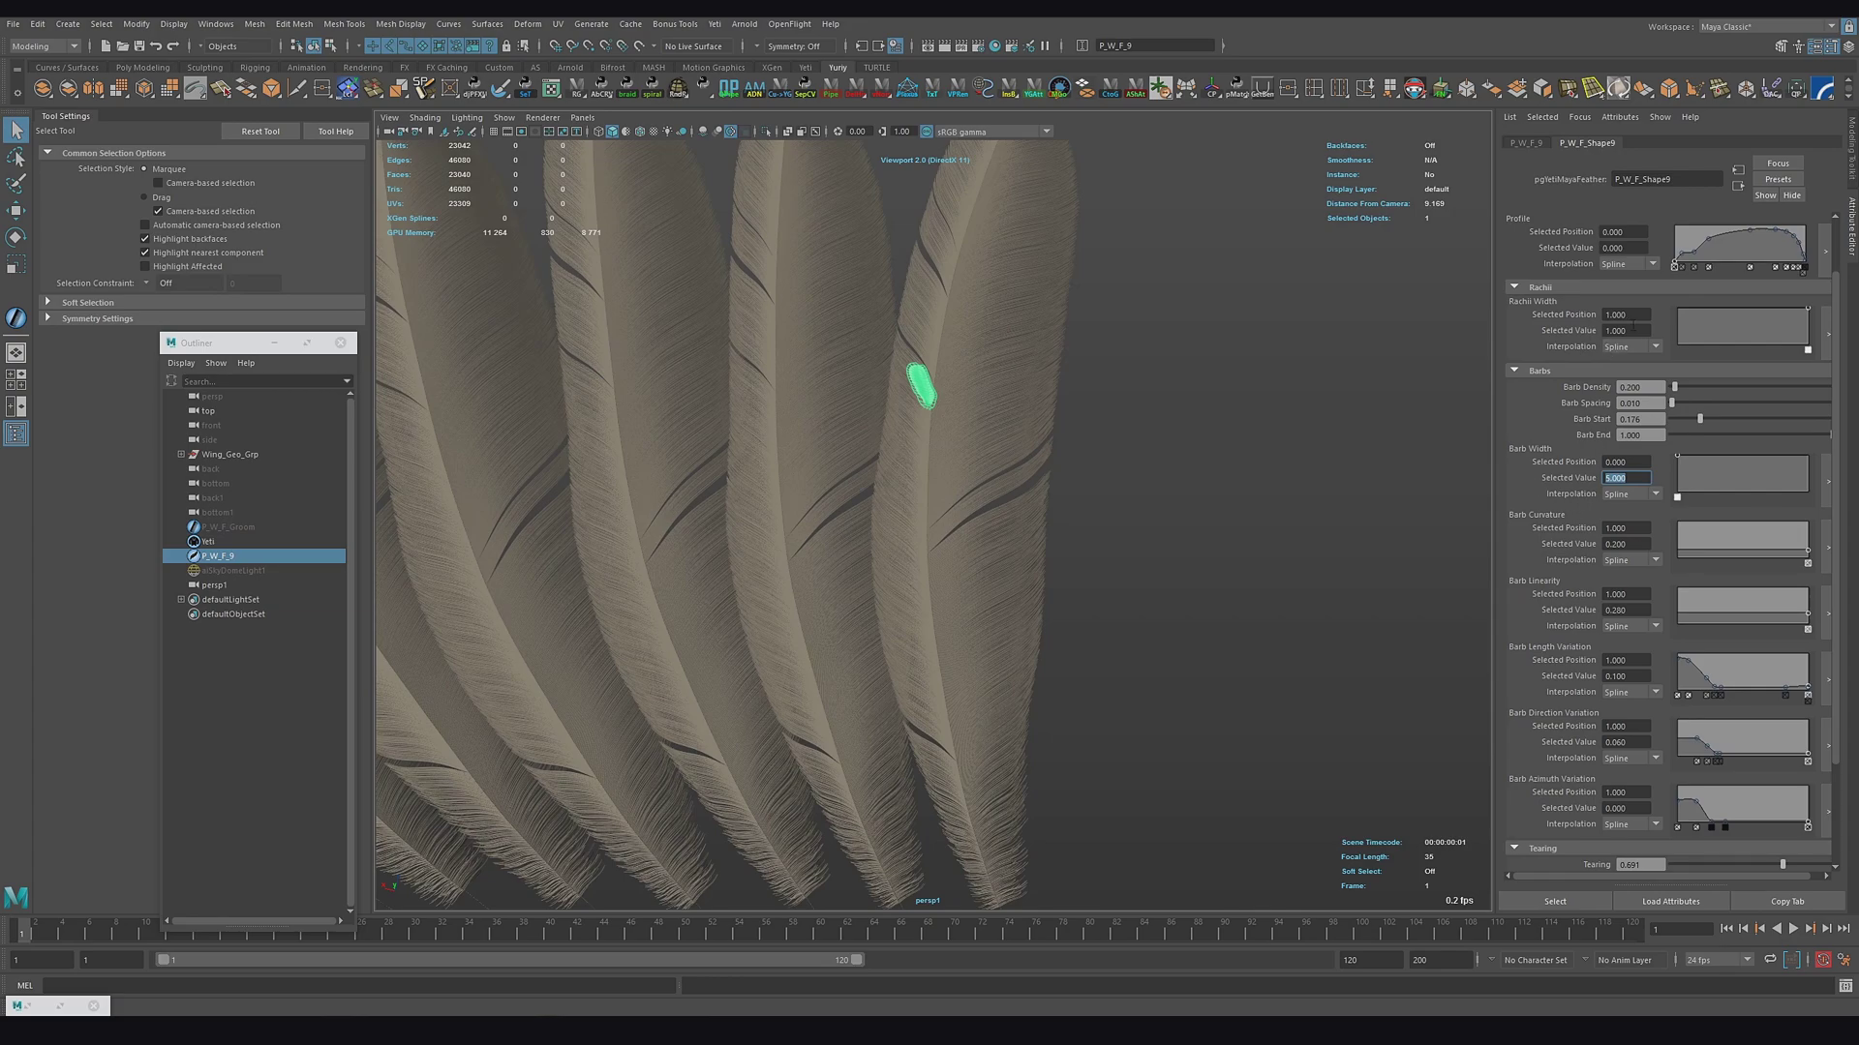
Try rachis width values of 5, 10 and 60 near the Rachis Width ramp's end, and restore the ramp
{"action": "left_click_drag", "start_coordinate": [1804, 311], "coordinate": [1809, 366]}
{"action": "left_click", "coordinate": [1802, 308]}
{"action": "left_click", "coordinate": [1640, 330]}
{"action": "type", "text": "5"}
{"action": "key", "text": "Return"}
{"action": "type", "text": "10"}
{"action": "key", "text": "Return"}
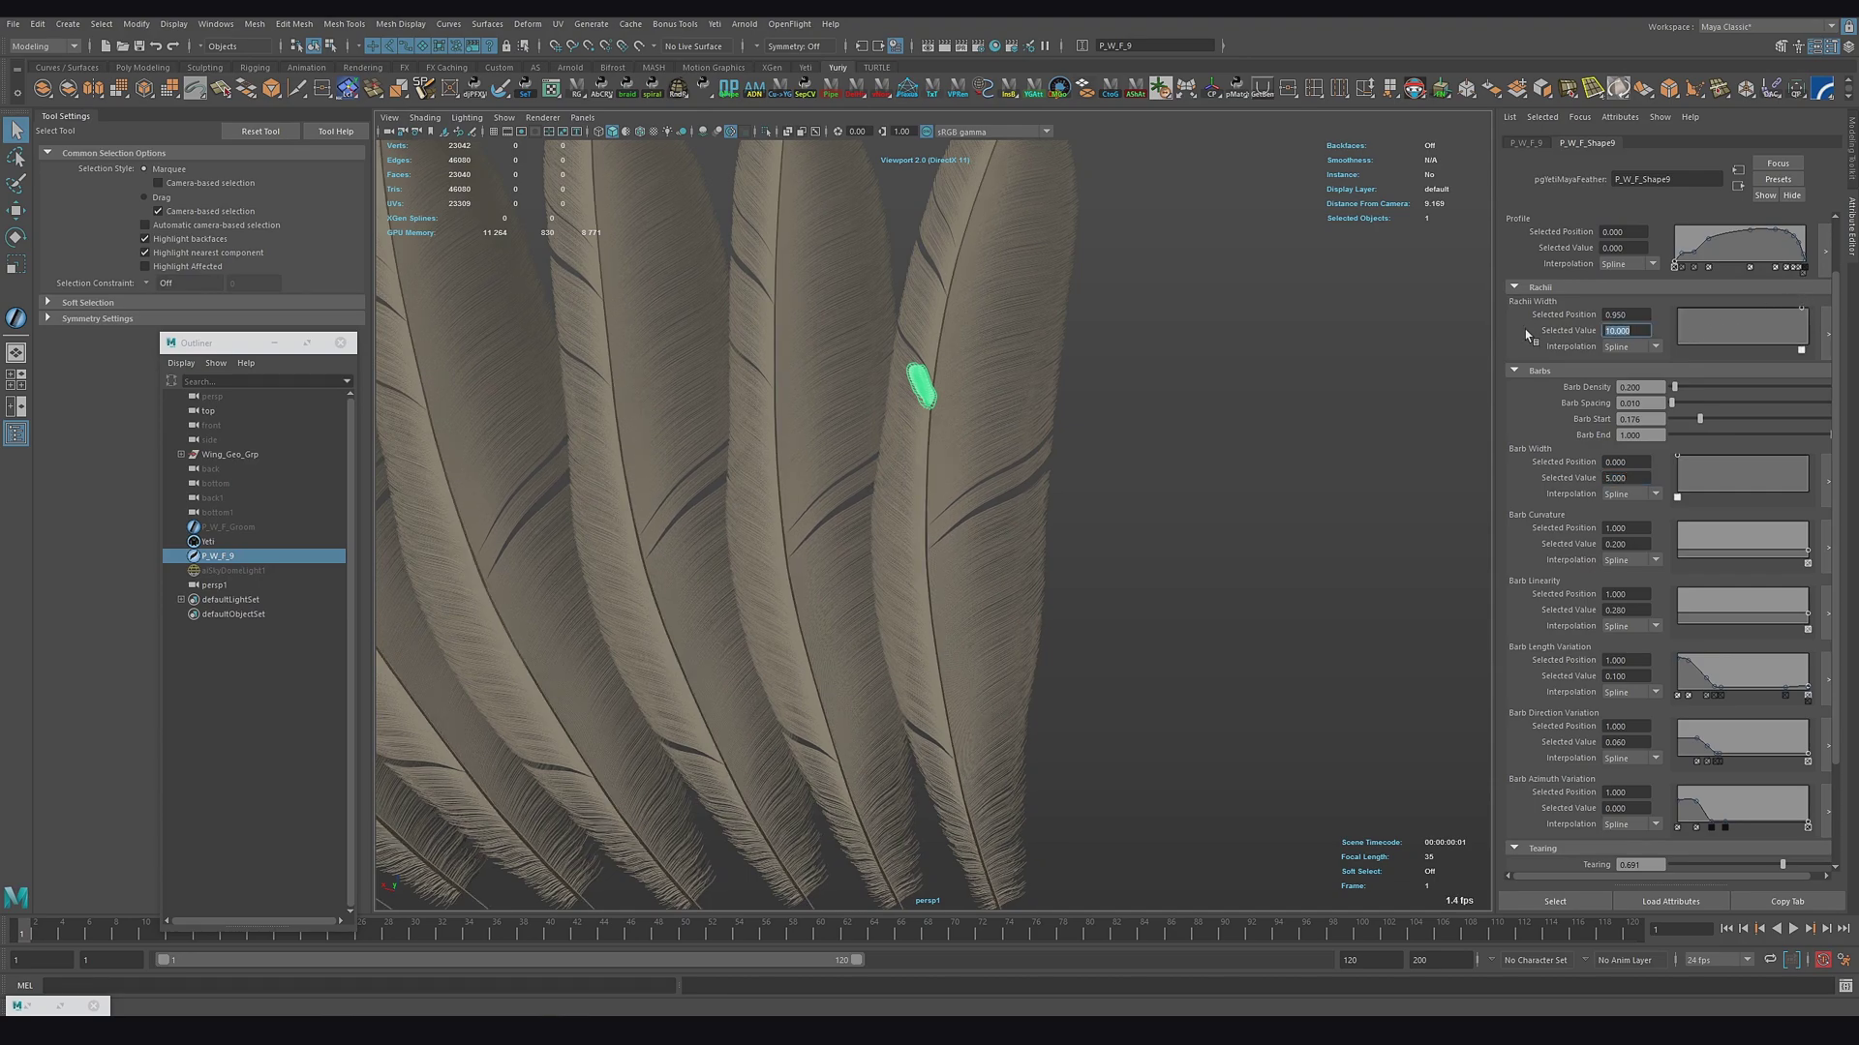
{"action": "type", "text": "60"}
{"action": "key", "text": "Return"}
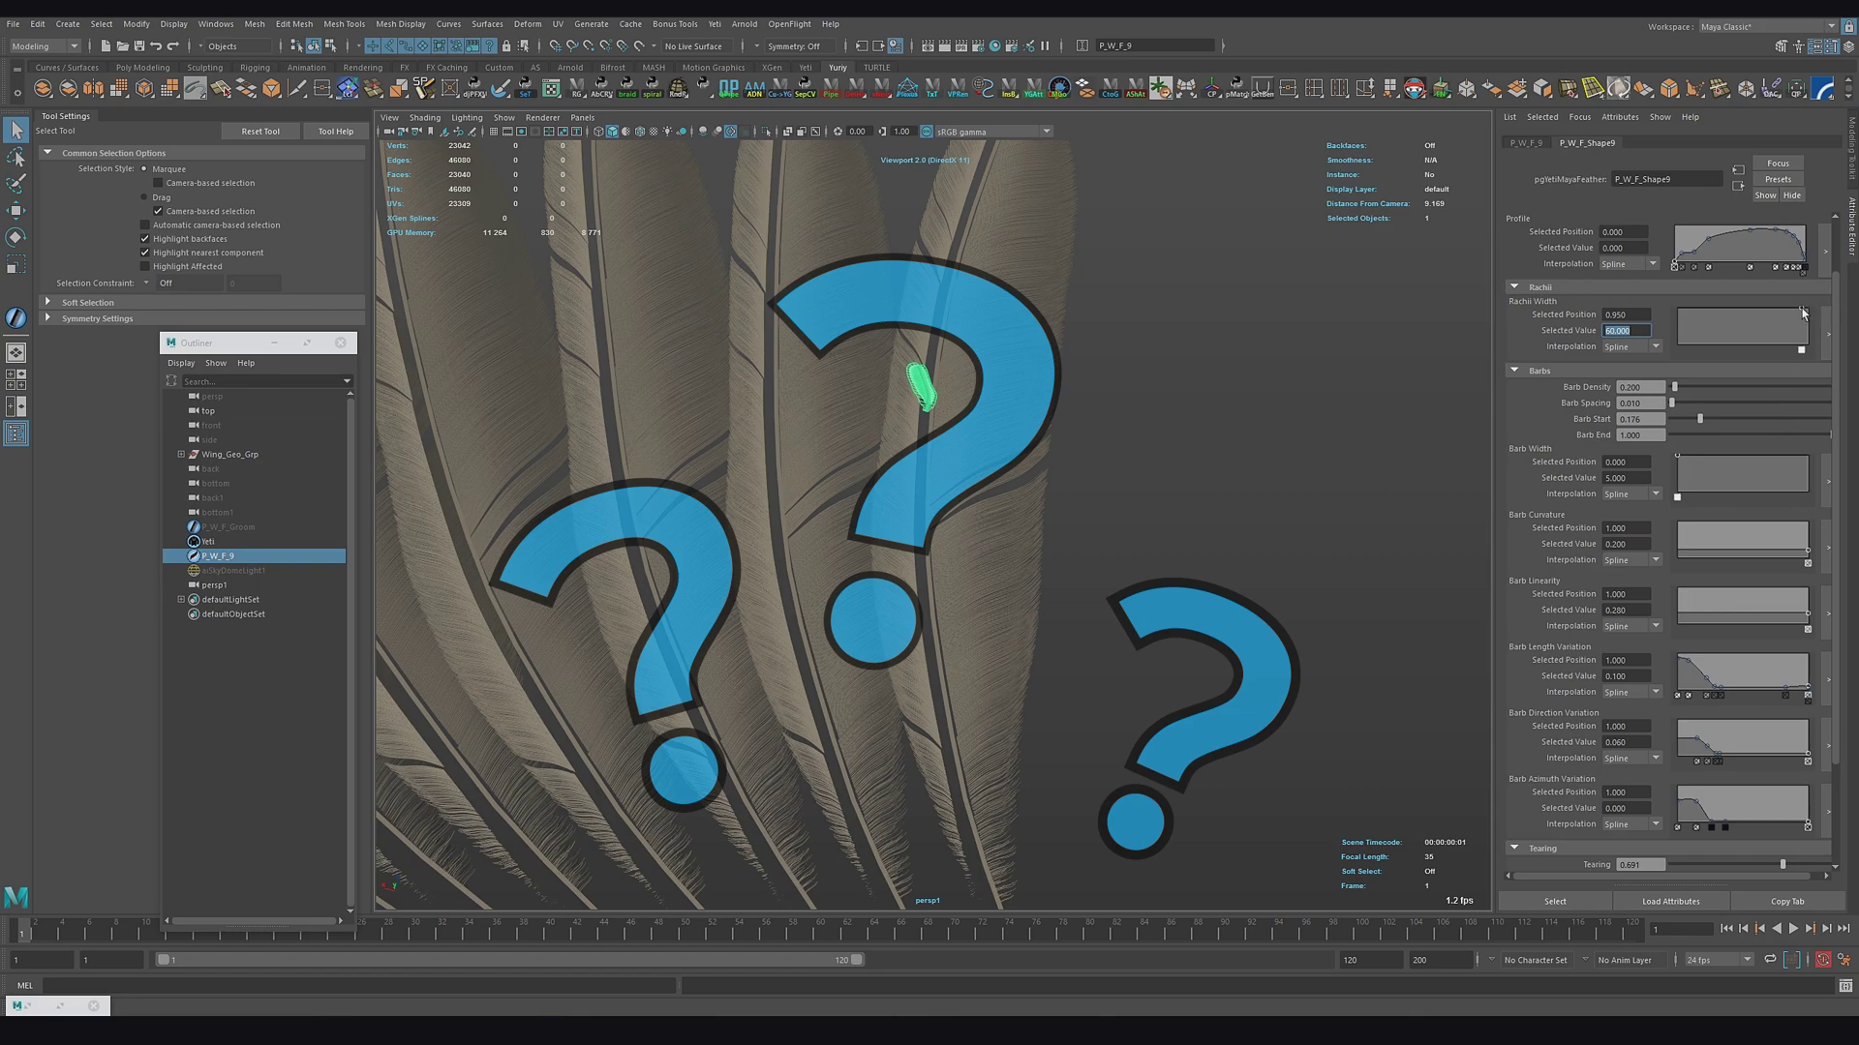
{"action": "left_click_drag", "start_coordinate": [1802, 309], "coordinate": [1655, 306]}
{"action": "mouse_move", "coordinate": [1799, 309]}
{"action": "left_mouse_down"}
{"action": "mouse_move", "coordinate": [1812, 332]}
{"action": "mouse_move", "coordinate": [1811, 288]}
{"action": "left_mouse_up"}
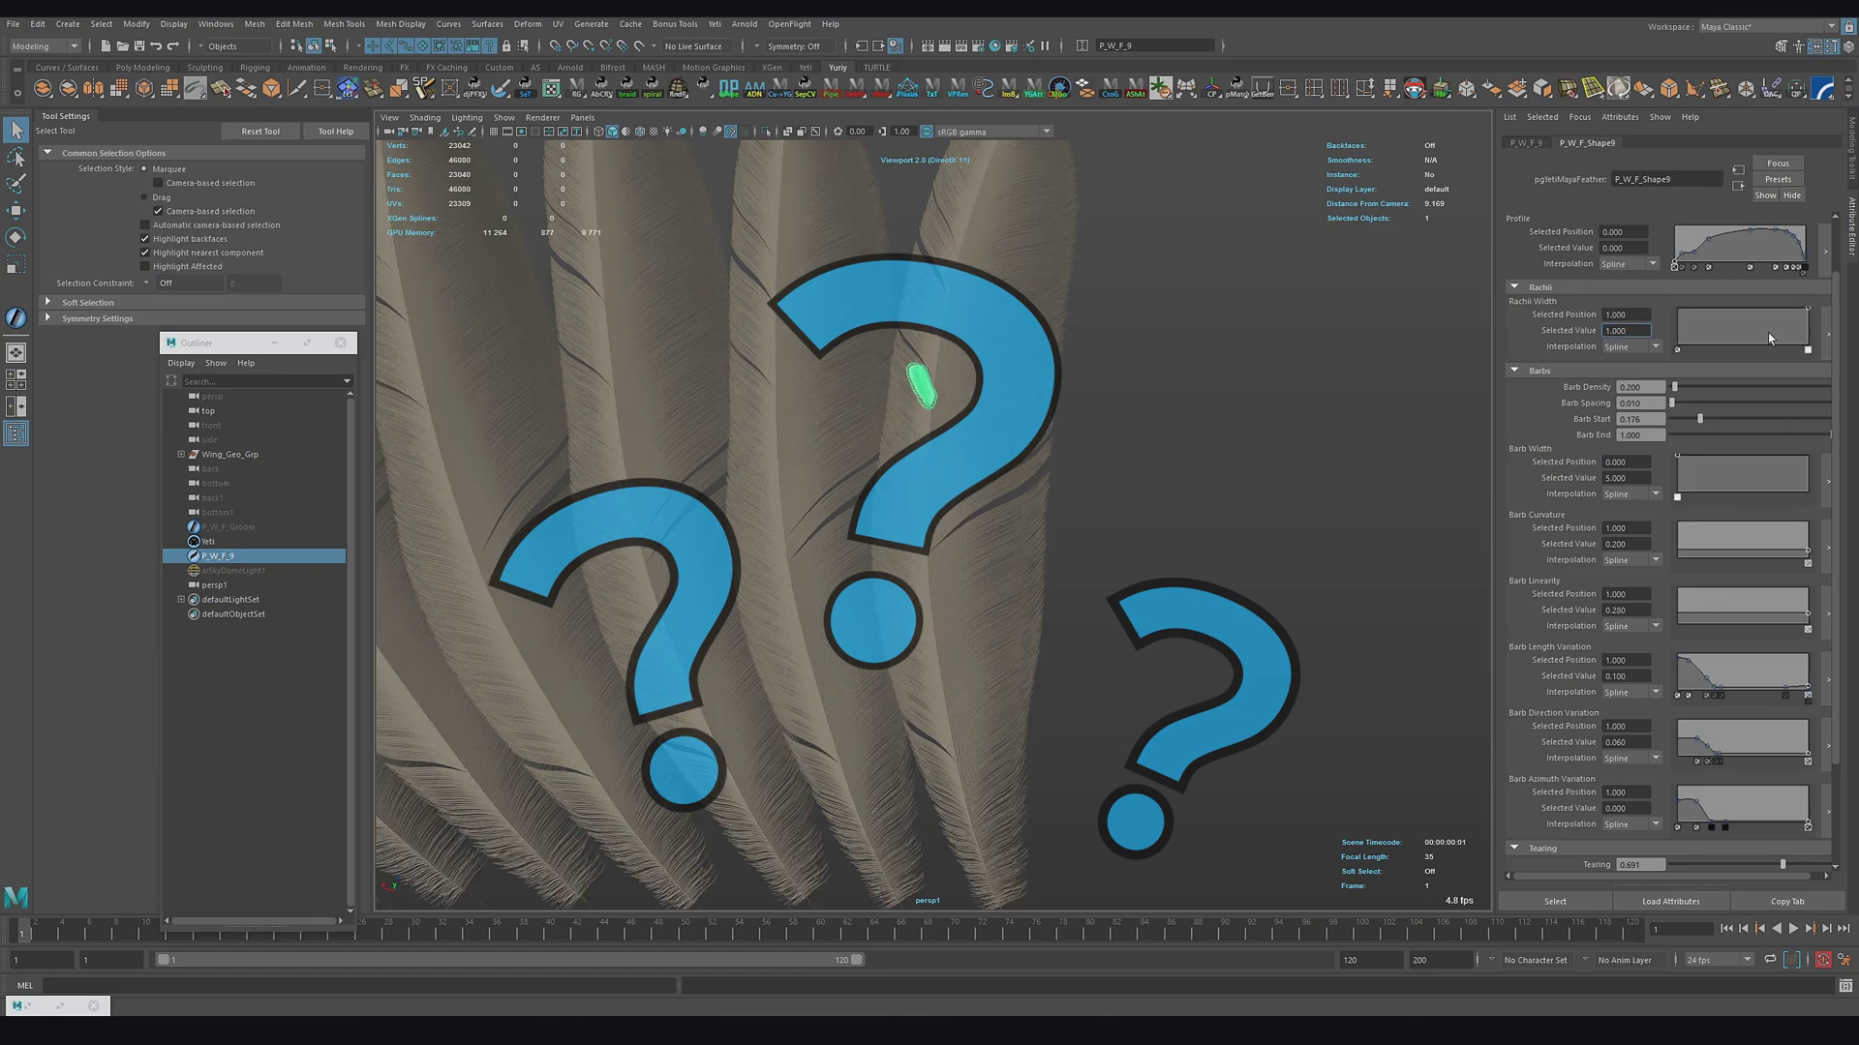
Add a point to the Barb Width ramp, adjust it and set its position to 50
{"action": "left_click", "coordinate": [1716, 466]}
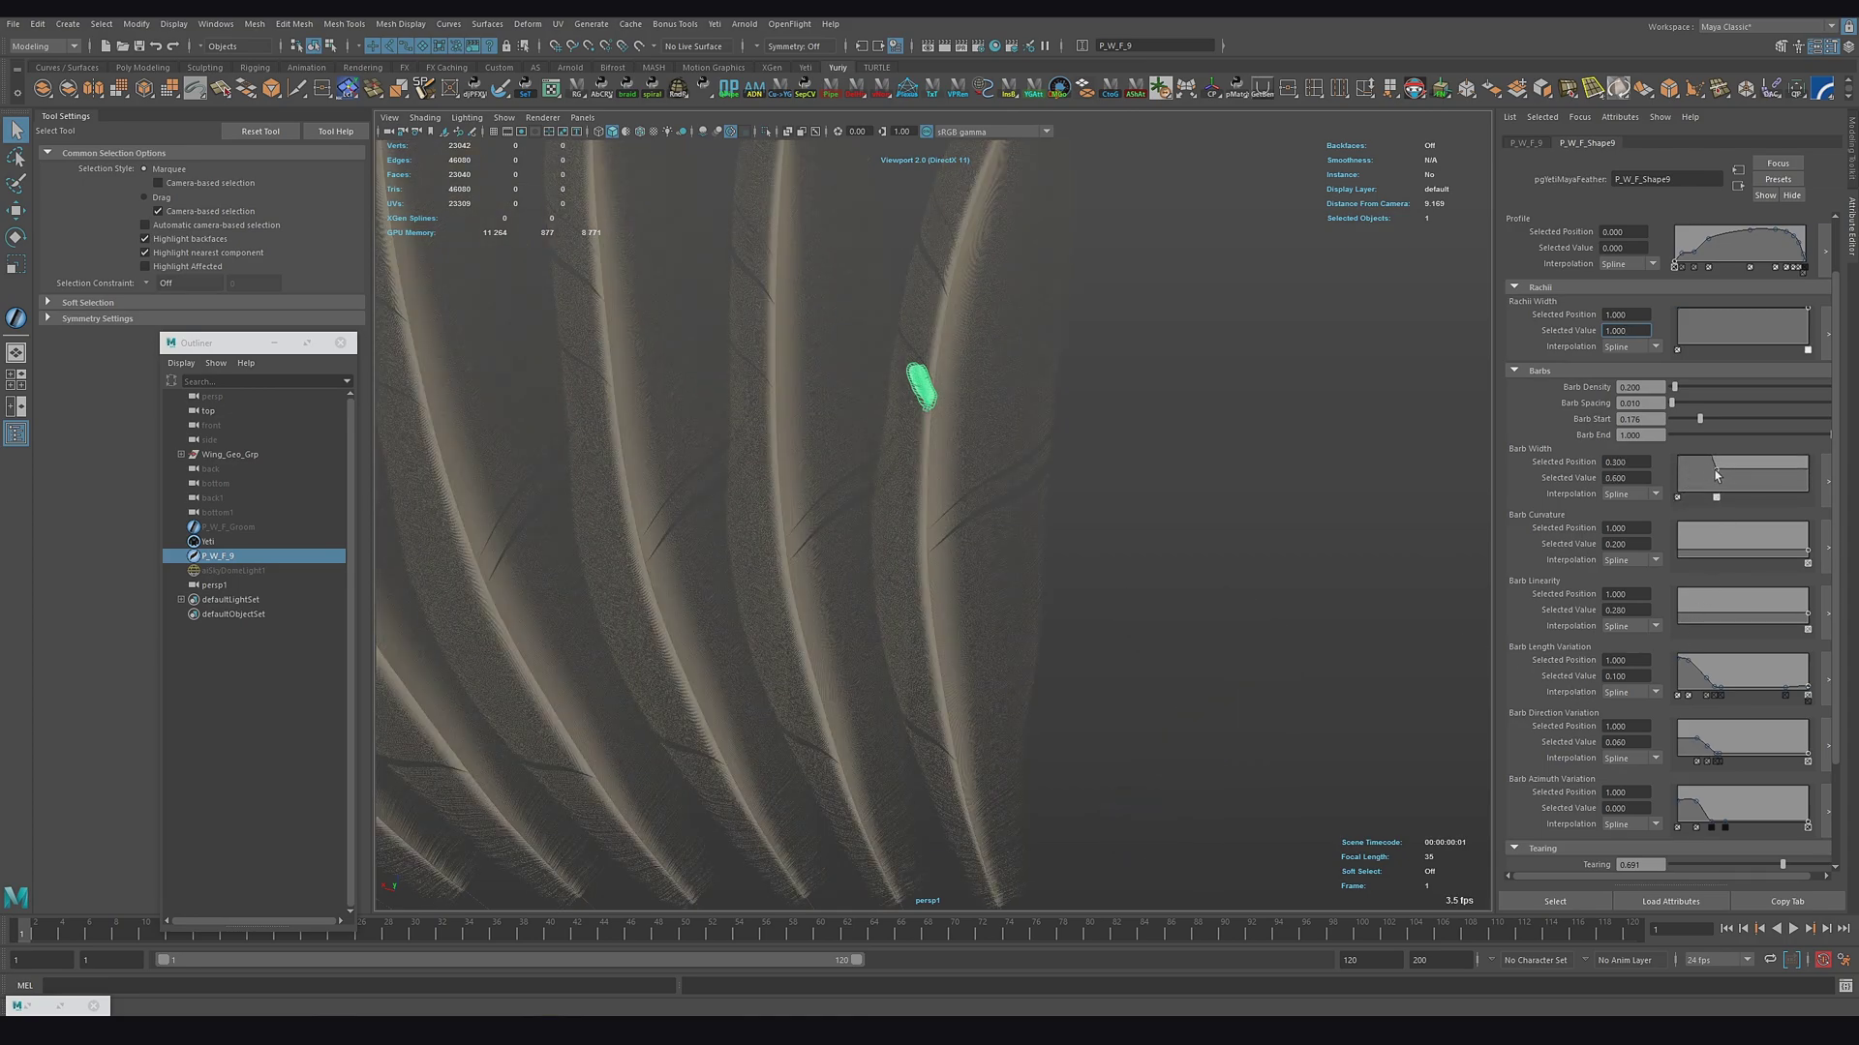
{"action": "left_click_drag", "start_coordinate": [1708, 466], "coordinate": [1752, 474]}
{"action": "type", "text": "50"}
{"action": "key", "text": "Return"}
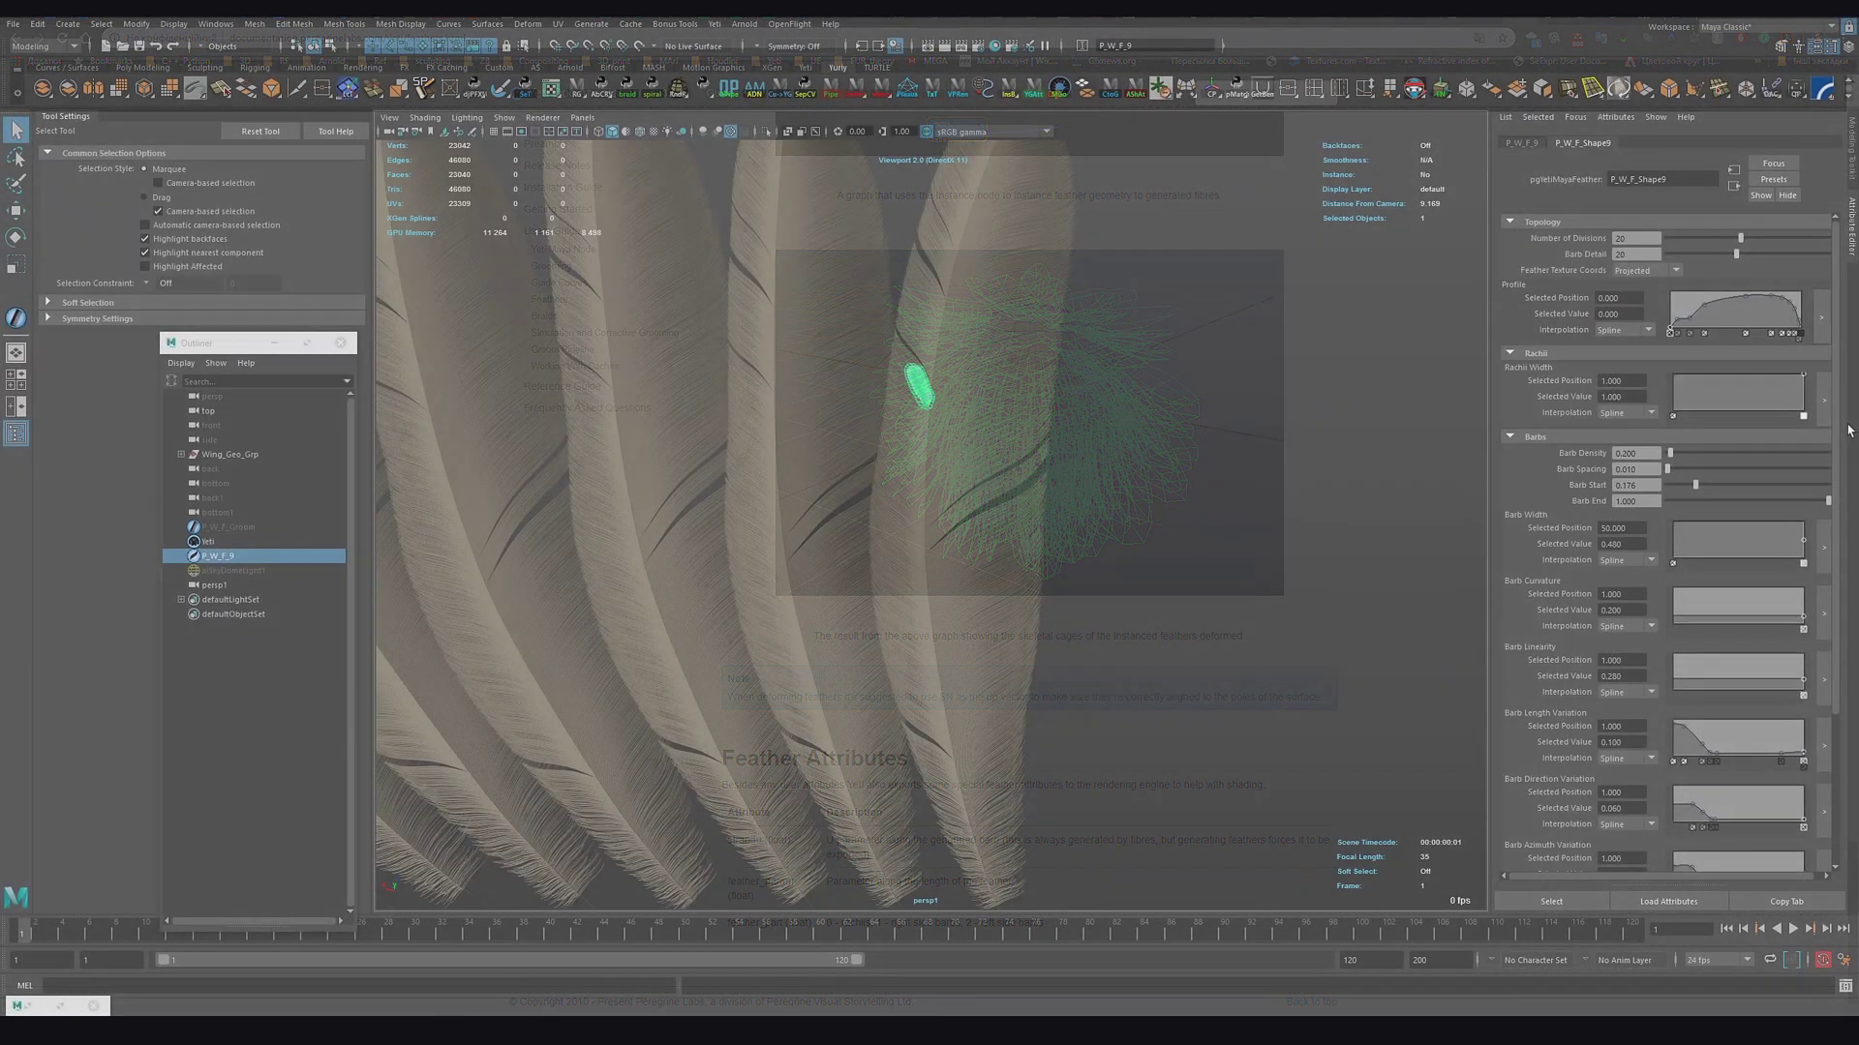
{"action": "scroll", "coordinate": [1839, 378], "scroll_direction": "down", "scroll_amount": 3}
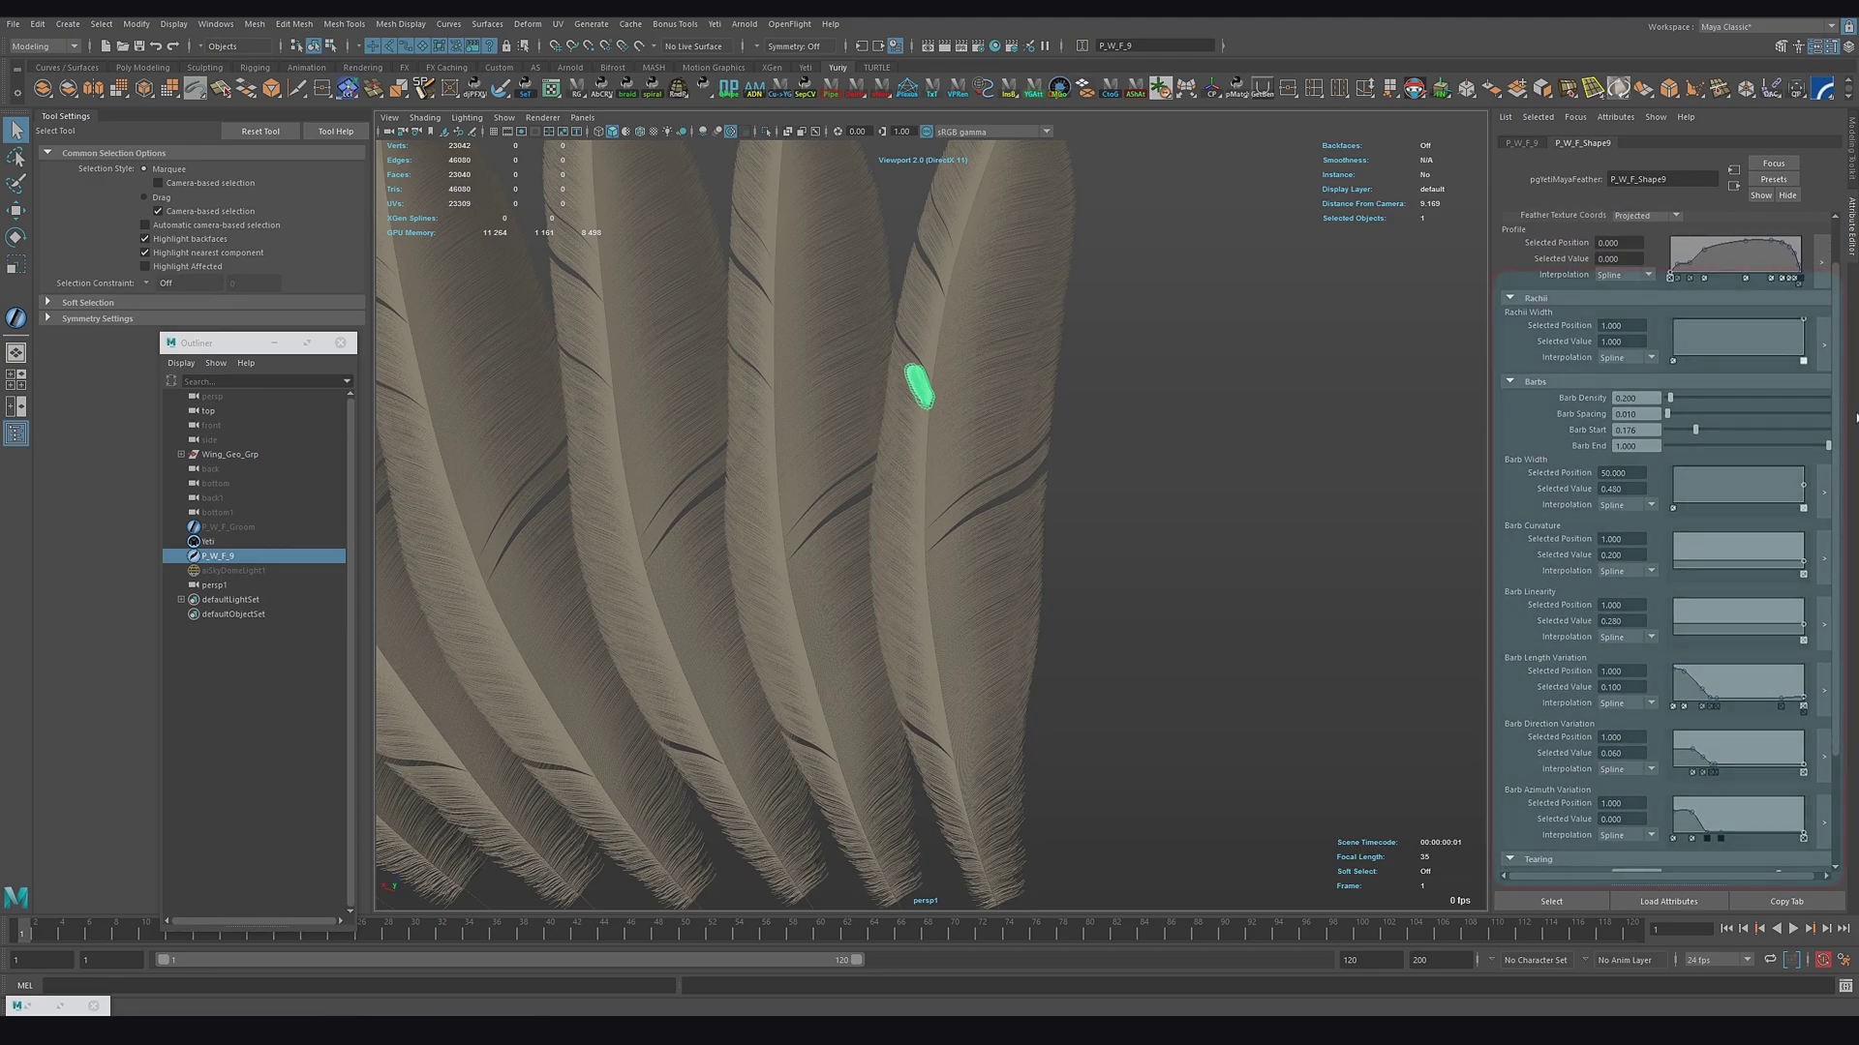
{"action": "scroll", "coordinate": [1665, 542], "scroll_direction": "down", "scroll_amount": 1}
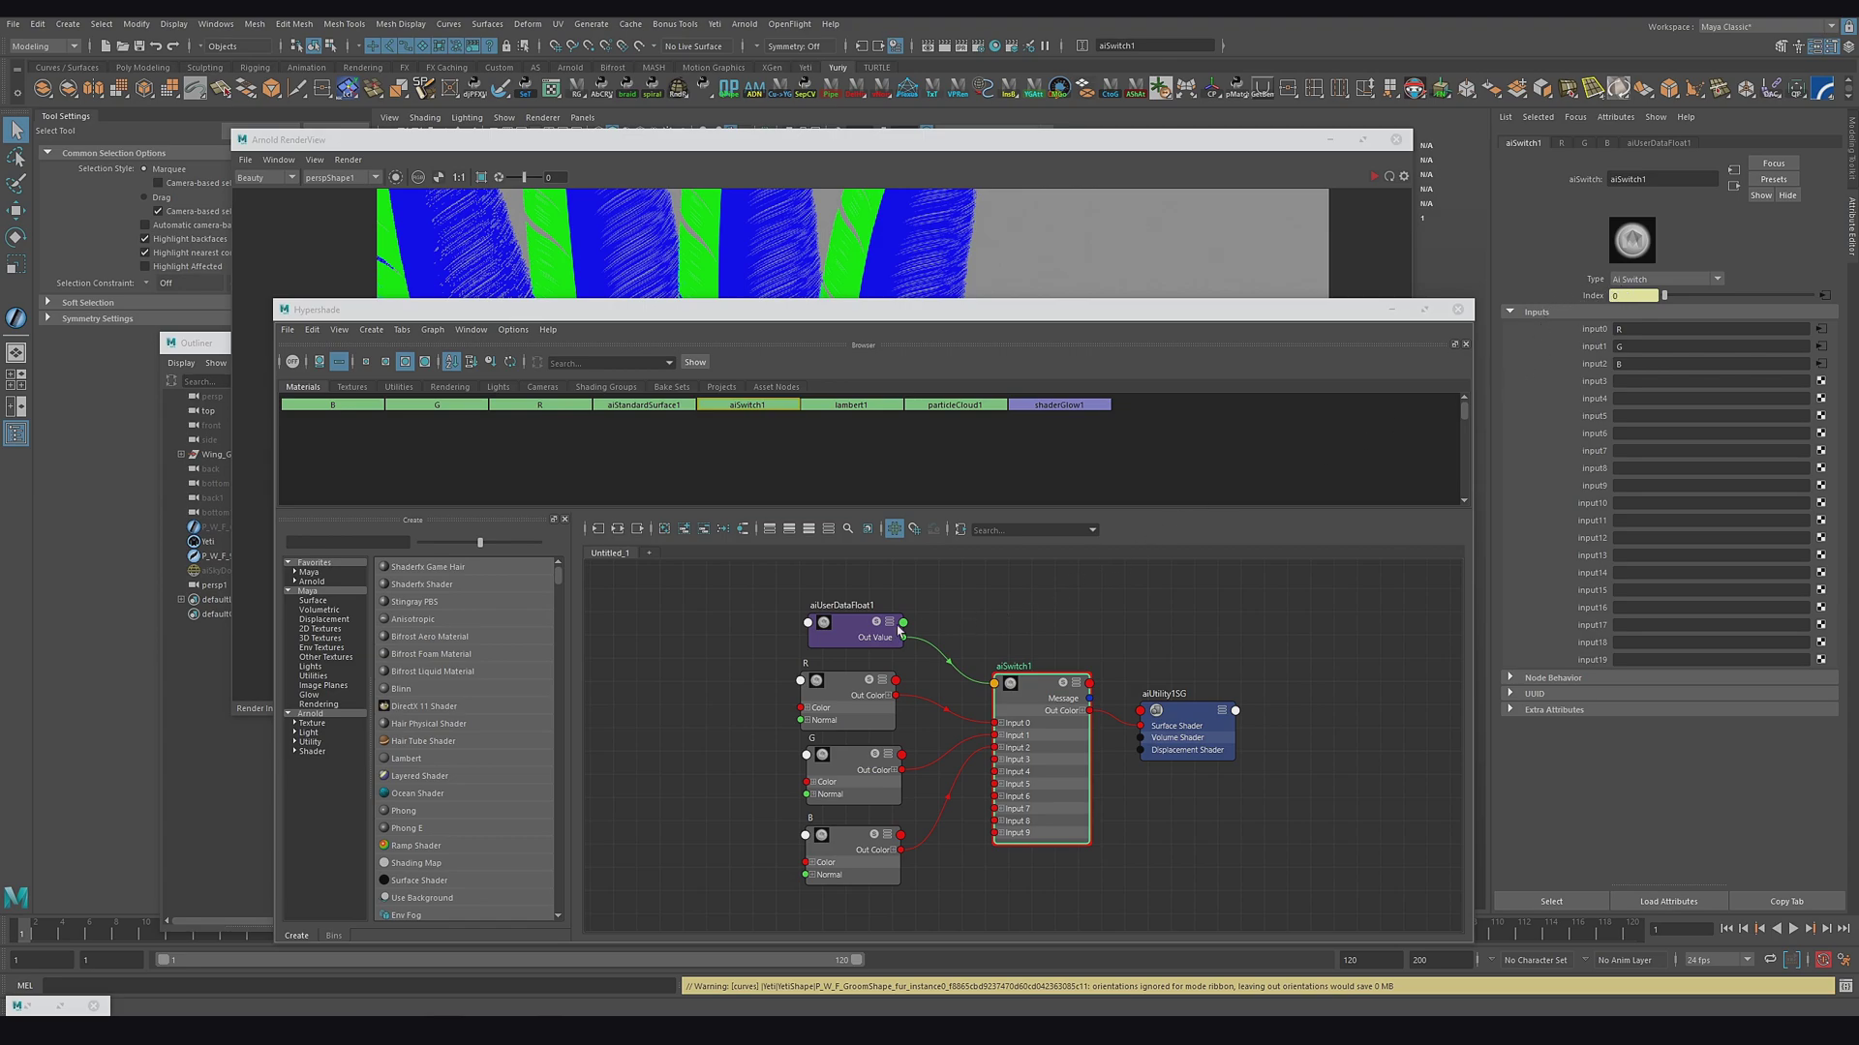
{"action": "left_click", "coordinate": [856, 638]}
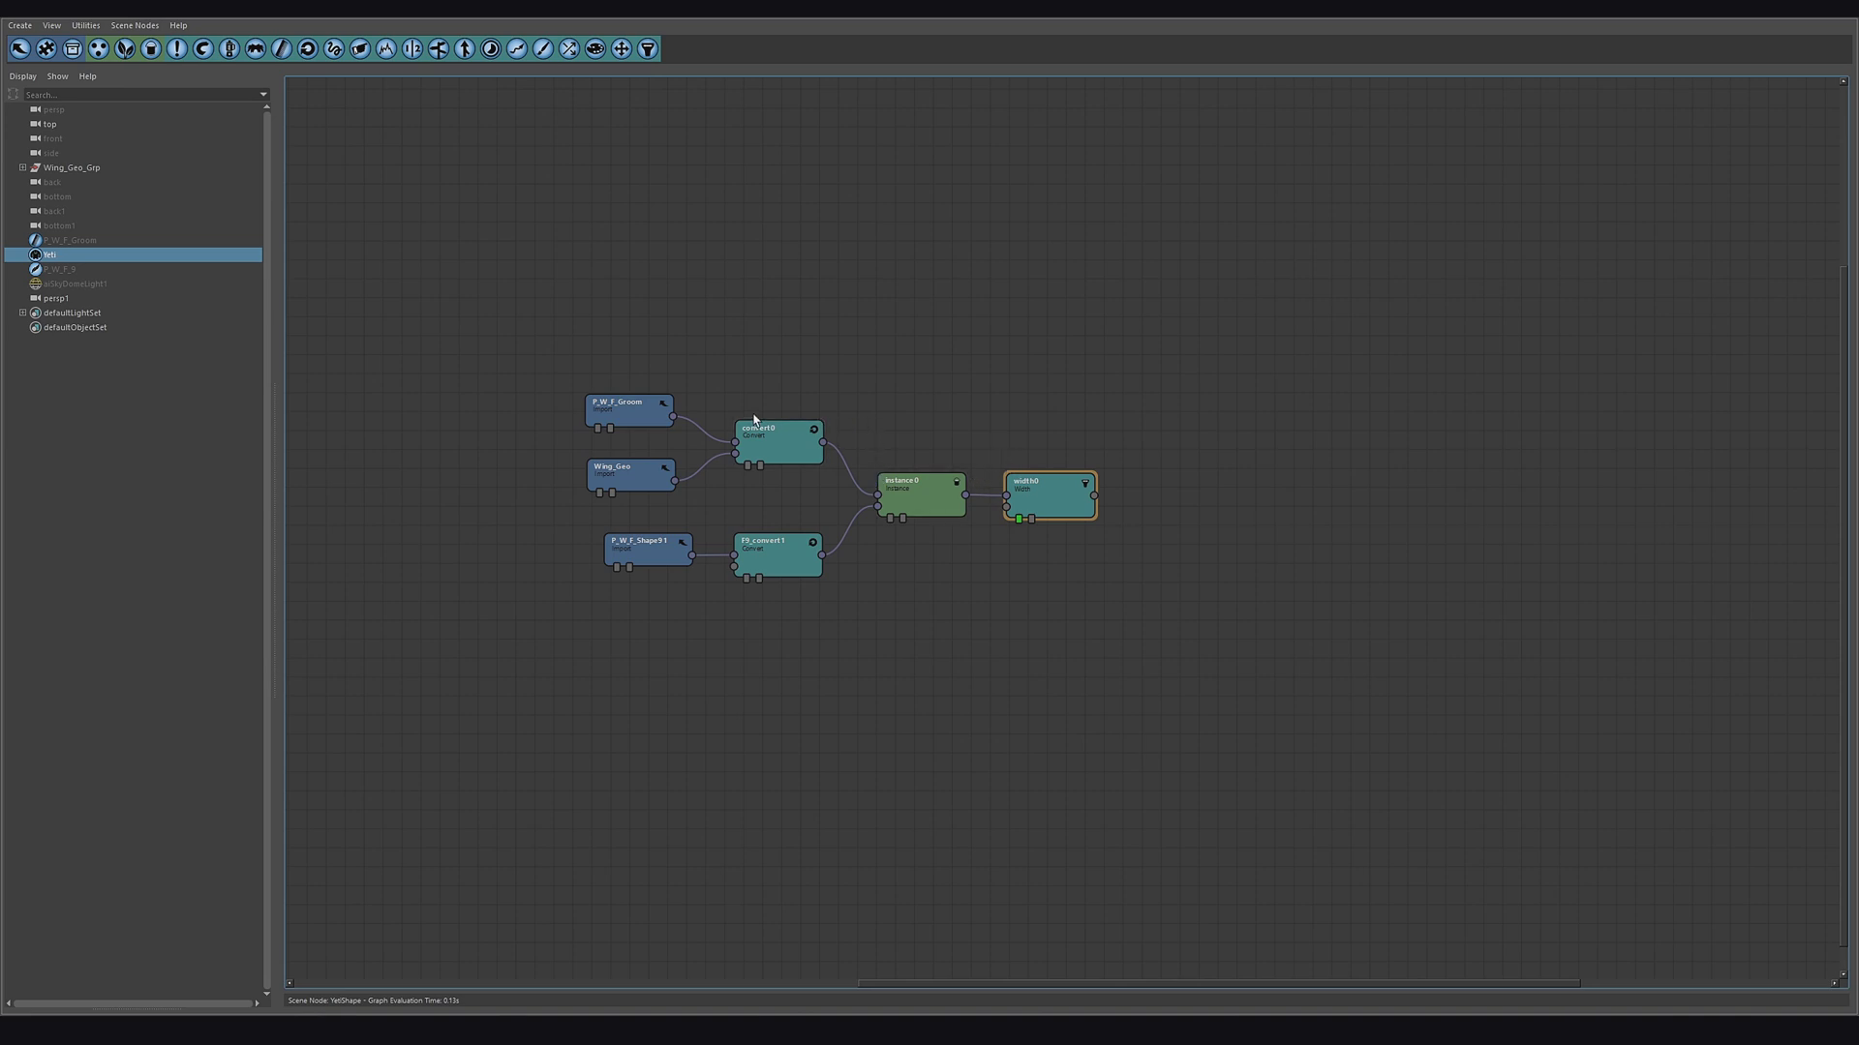
Append an attribute node and a shader node after width0, naming the attribute FP with the default feather_part
{"action": "left_click", "coordinate": [176, 49]}
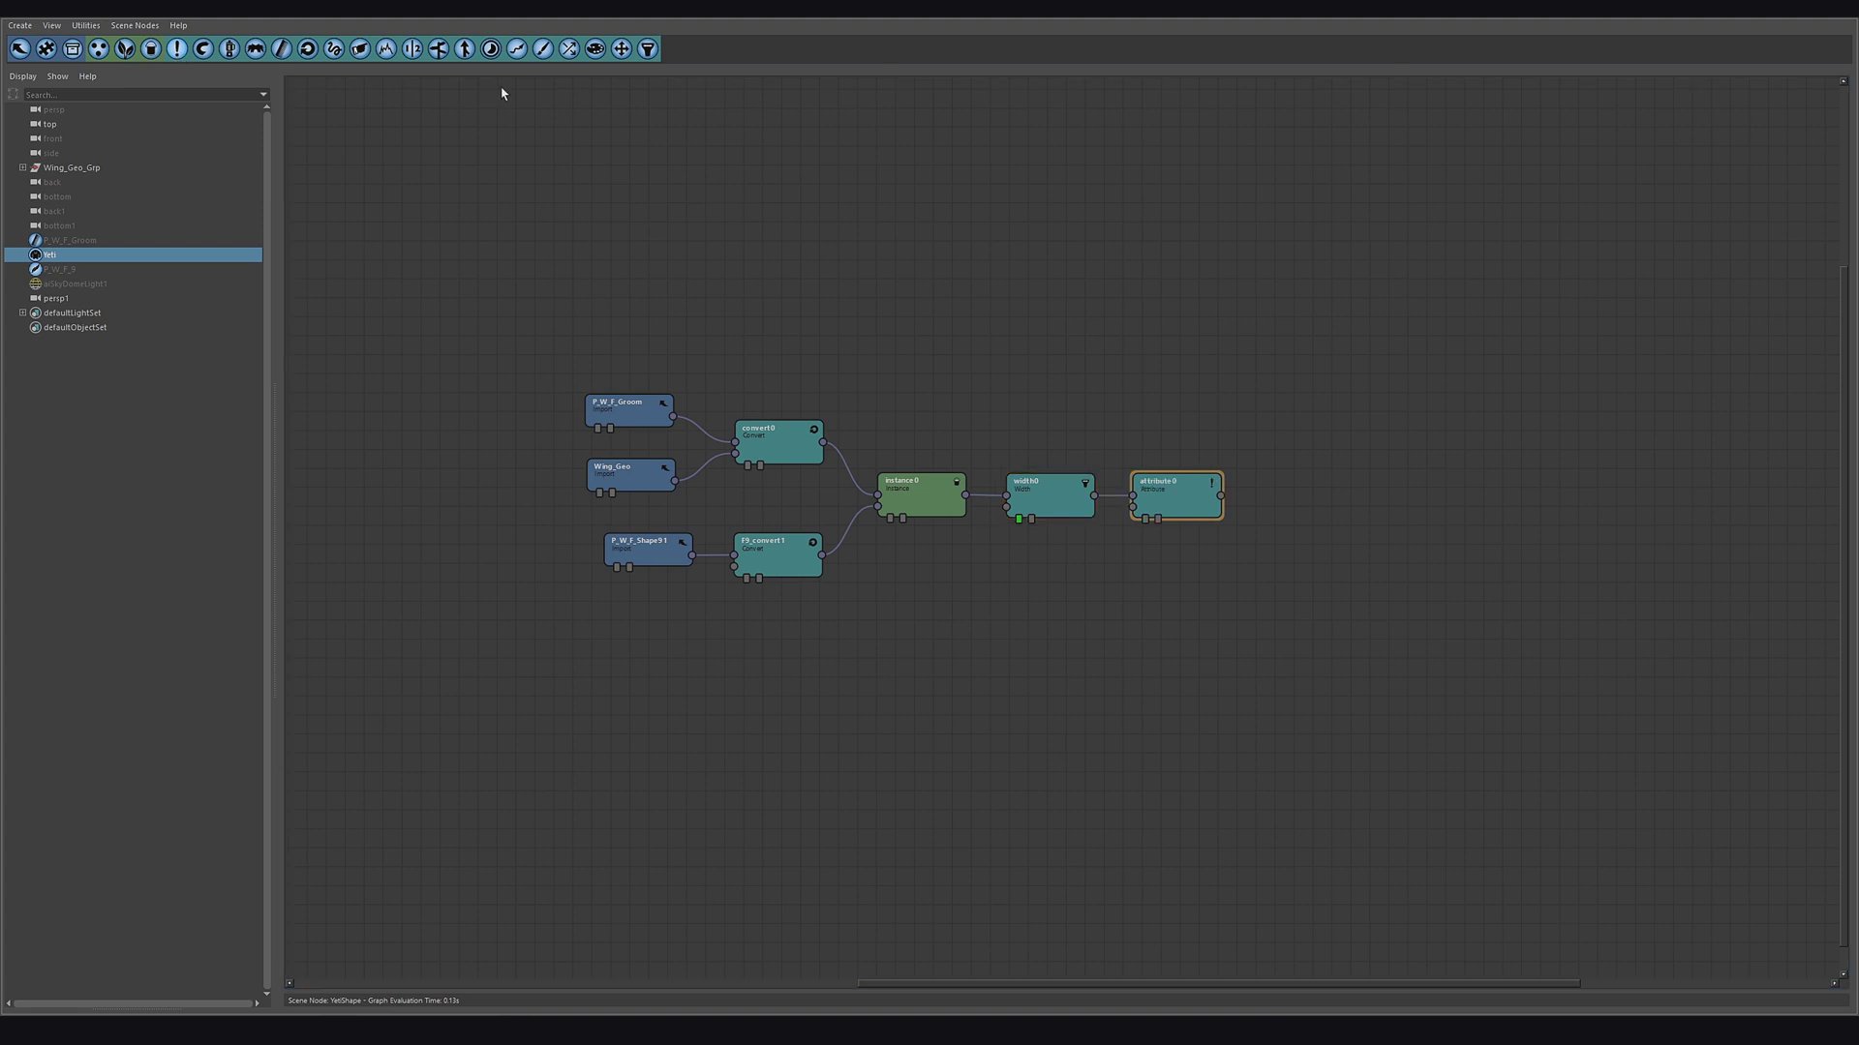
{"action": "left_click", "coordinate": [543, 48]}
{"action": "double_click", "coordinate": [1171, 502]}
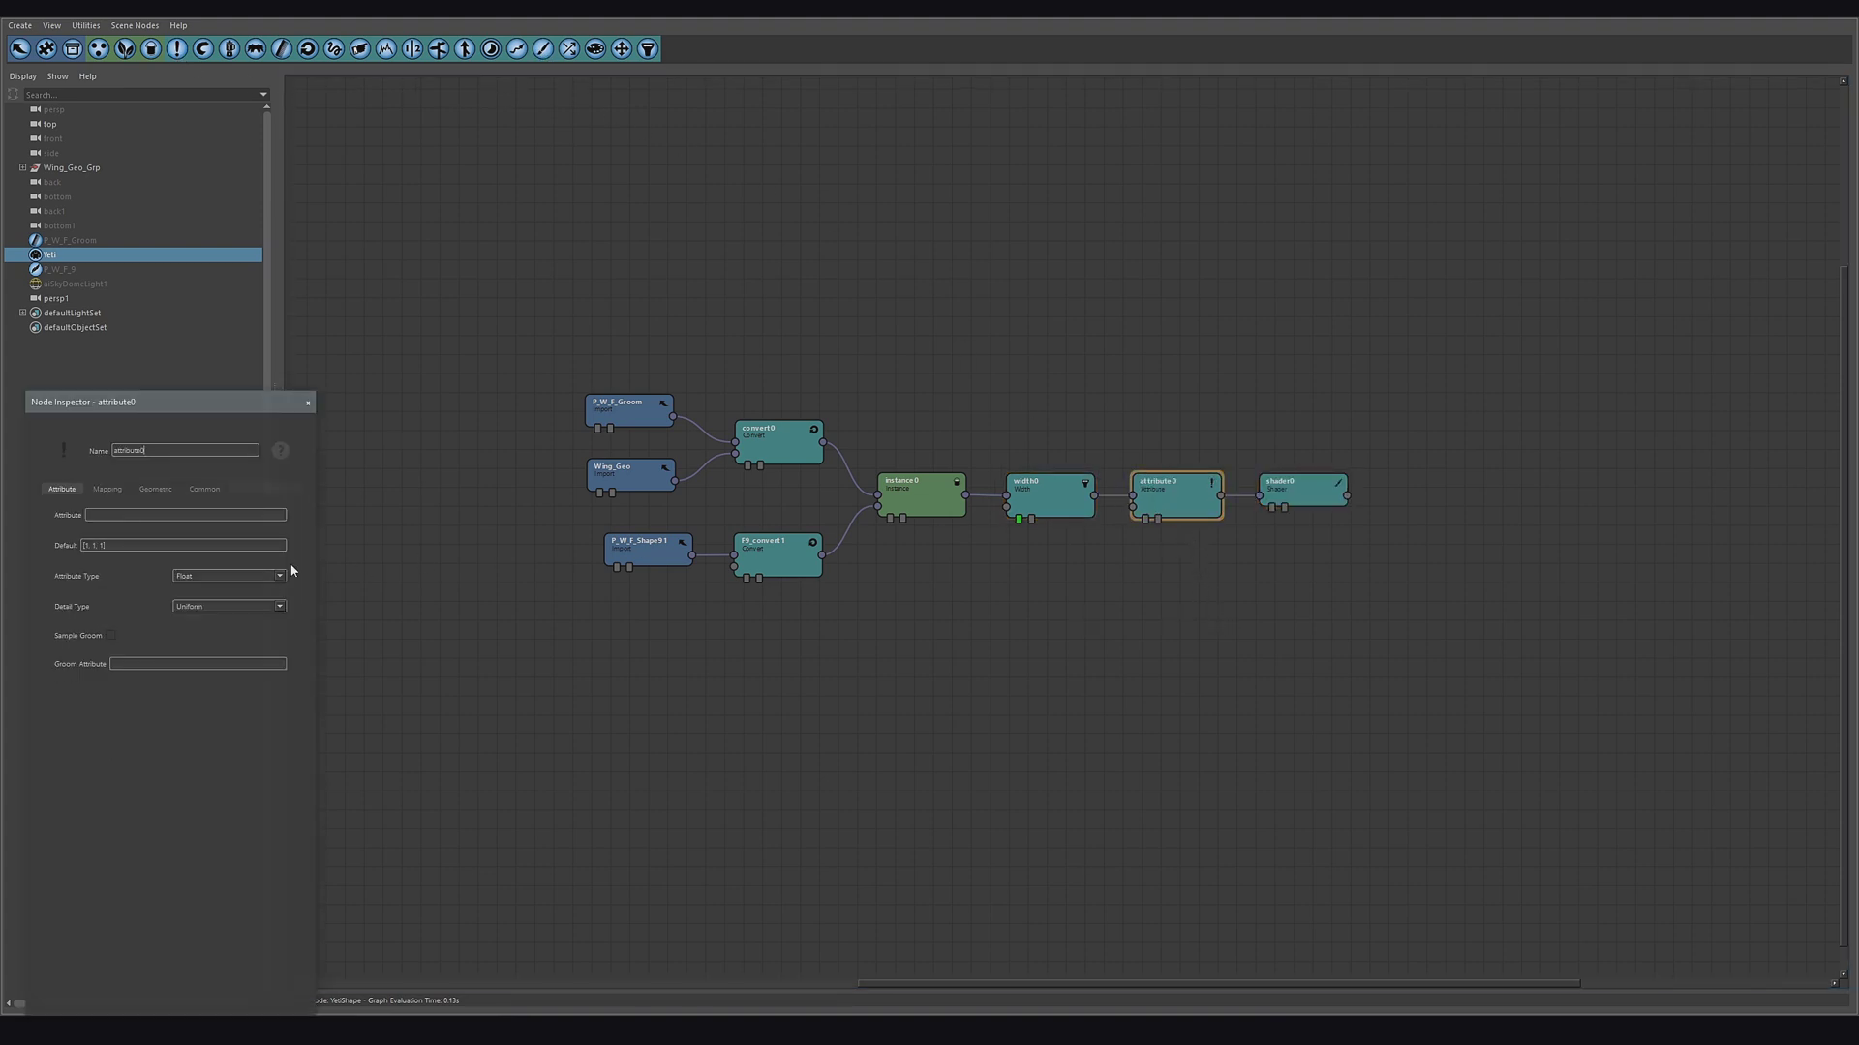
{"action": "type", "text": "fea"}
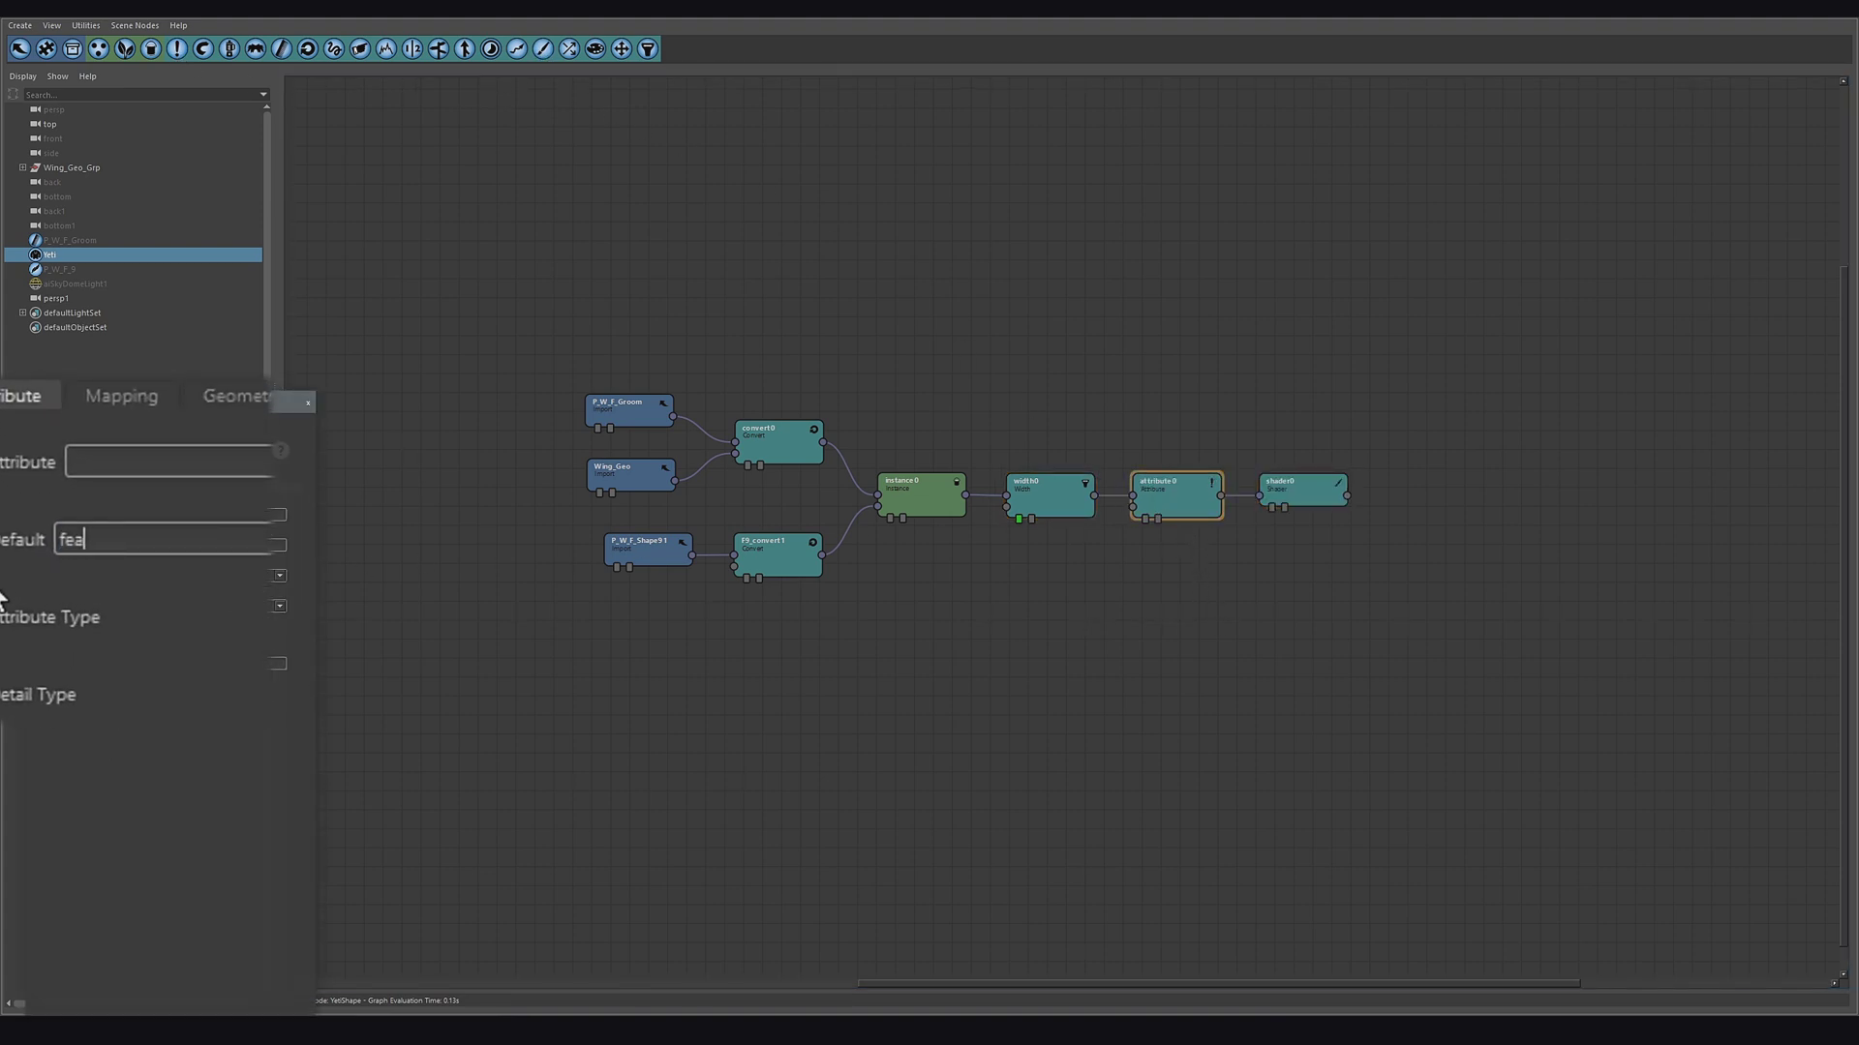
{"action": "type", "text": "ther_part"}
{"action": "left_click", "coordinate": [203, 451]}
{"action": "type", "text": "FP"}
Set shader0's Diffuse Color to FP and make shader0 the displayed node
{"action": "left_click", "coordinate": [1300, 492]}
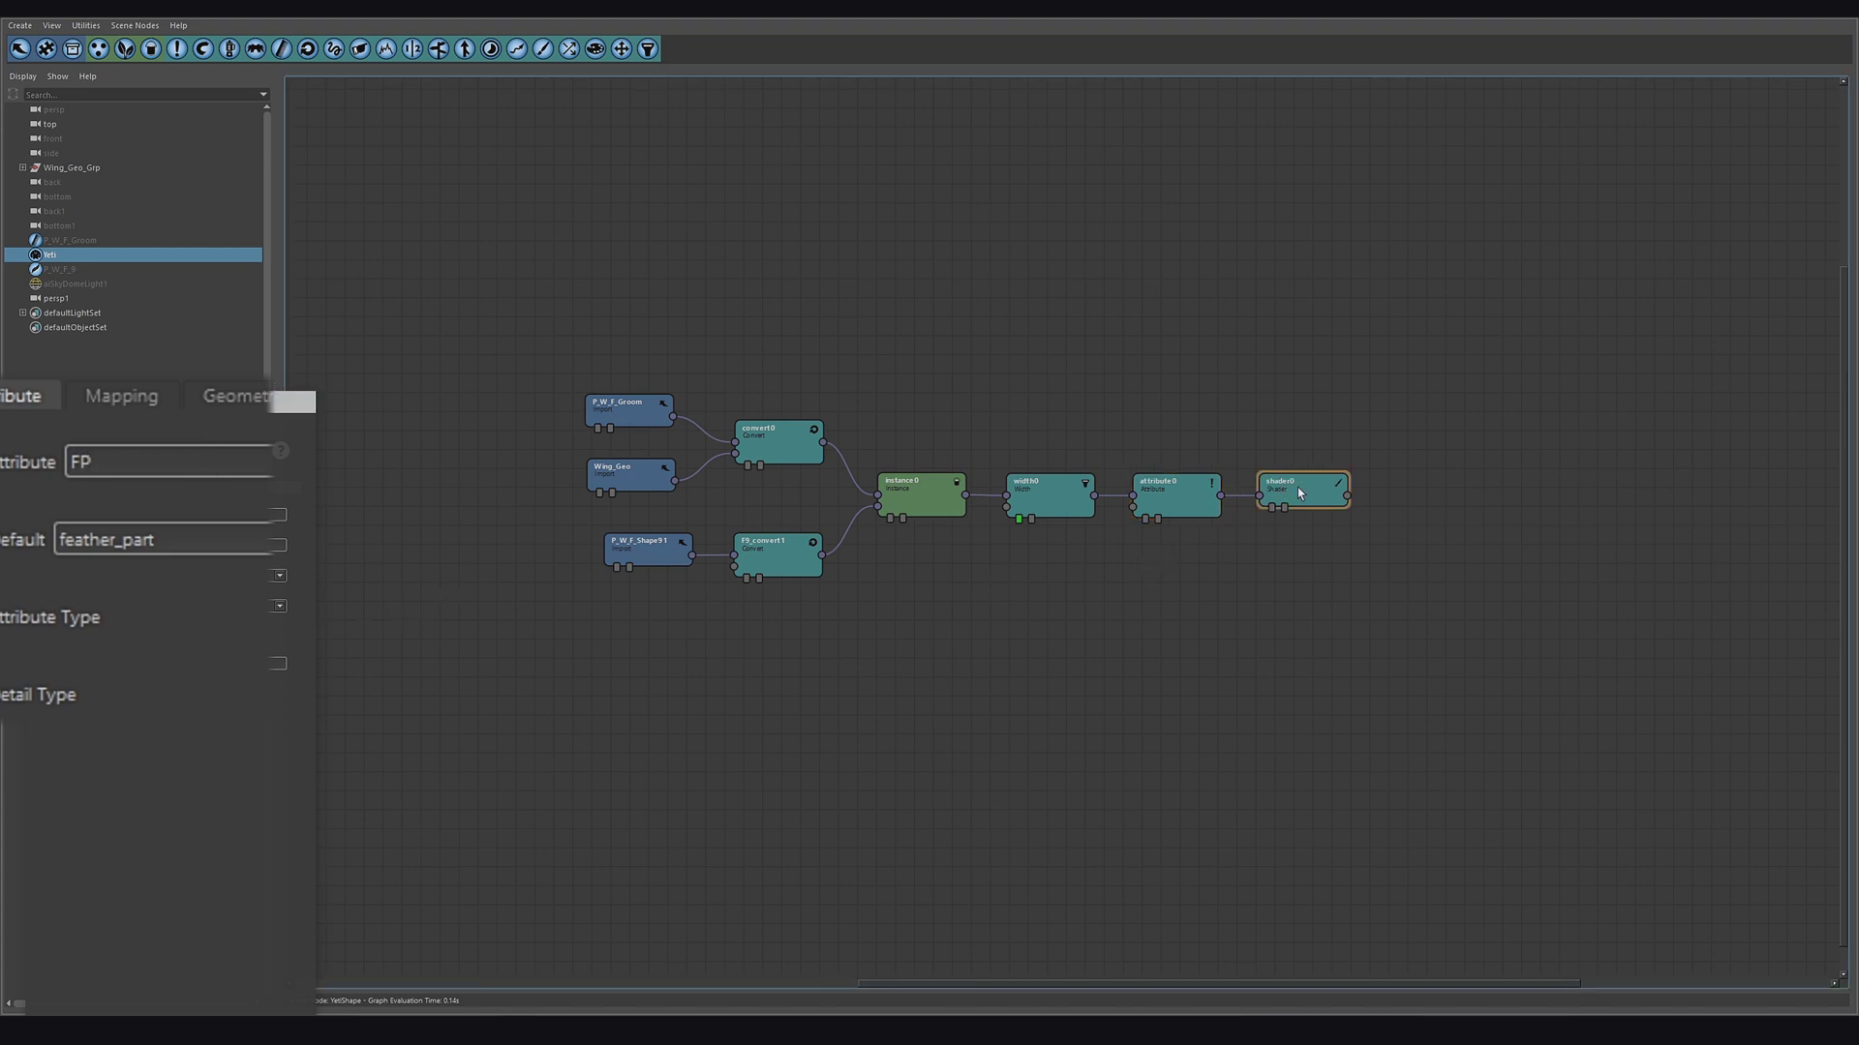
{"action": "left_click_drag", "start_coordinate": [223, 534], "coordinate": [5, 566]}
{"action": "type", "text": "FP"}
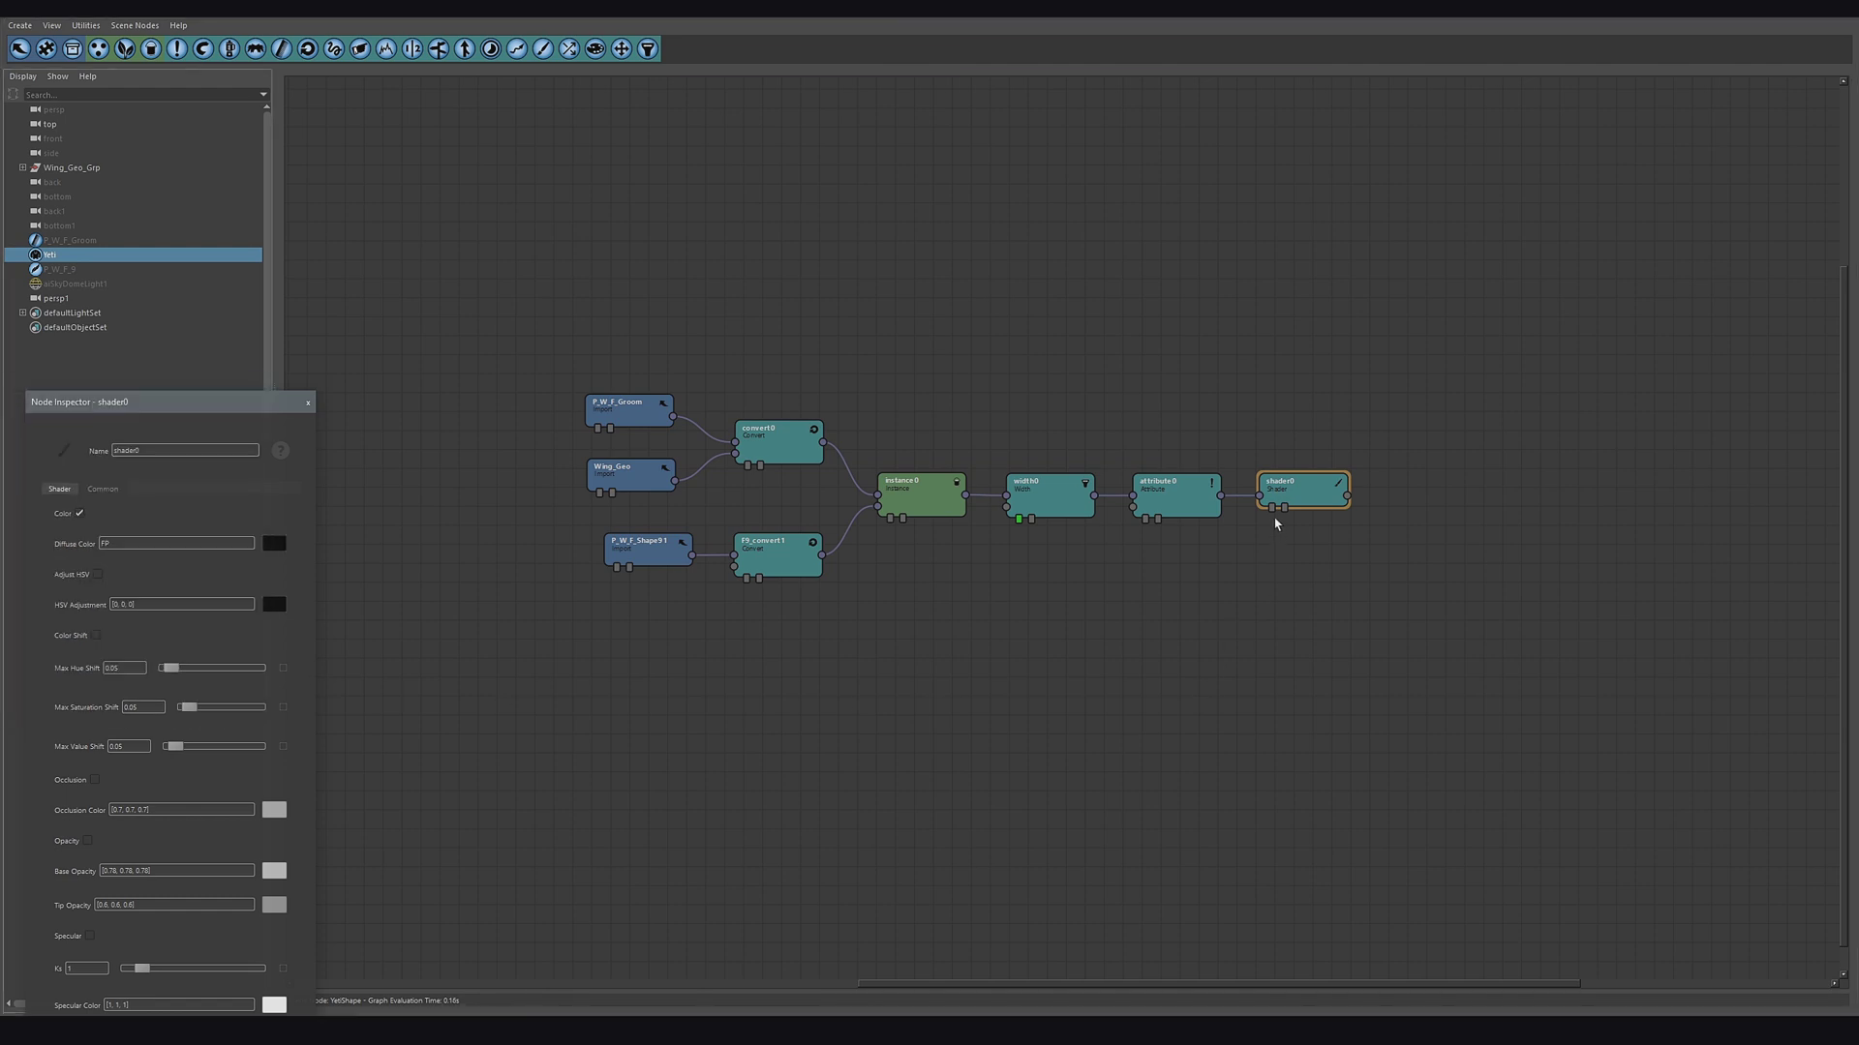
{"action": "left_click_drag", "start_coordinate": [1277, 509], "coordinate": [1273, 513]}
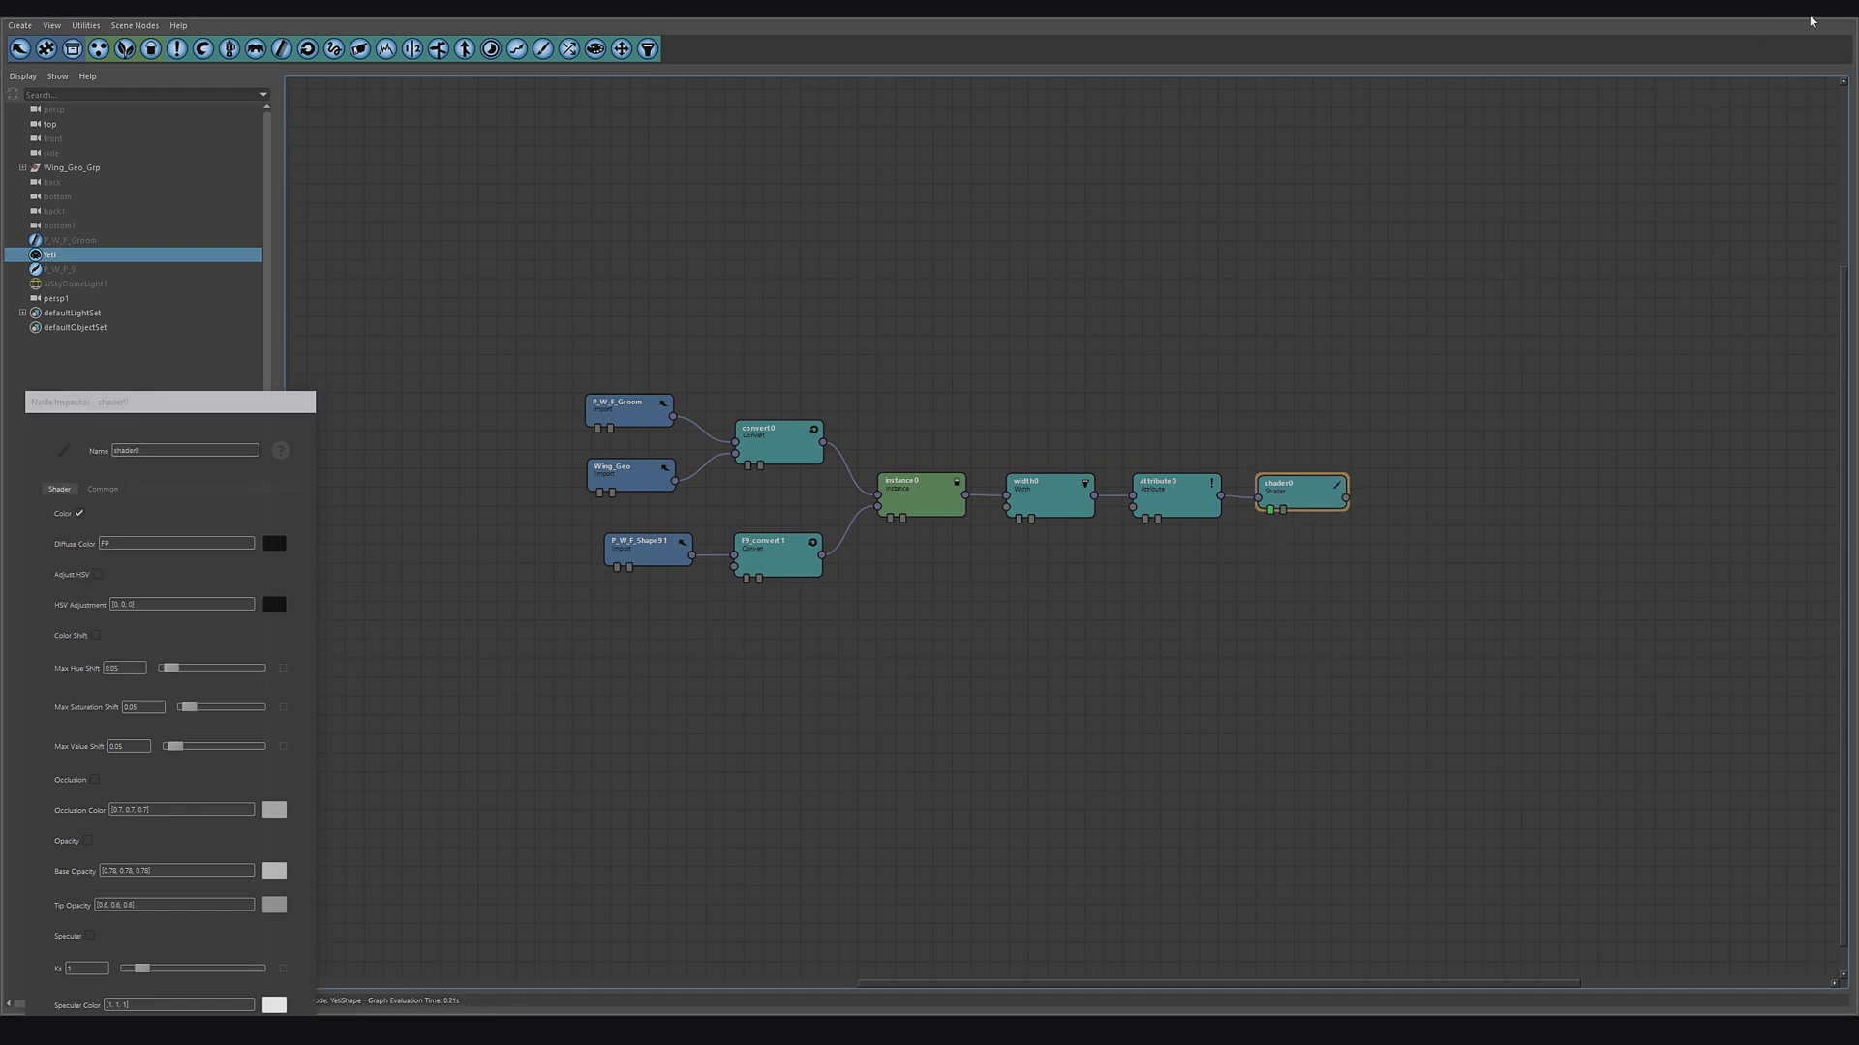
Shrink the graph editor to a floating window and arrange it to keep the feathers and shader nodes in view
{"action": "left_click", "coordinate": [1812, 21]}
{"action": "middle_click_drag", "start_coordinate": [863, 789], "coordinate": [808, 608], "text": "alt"}
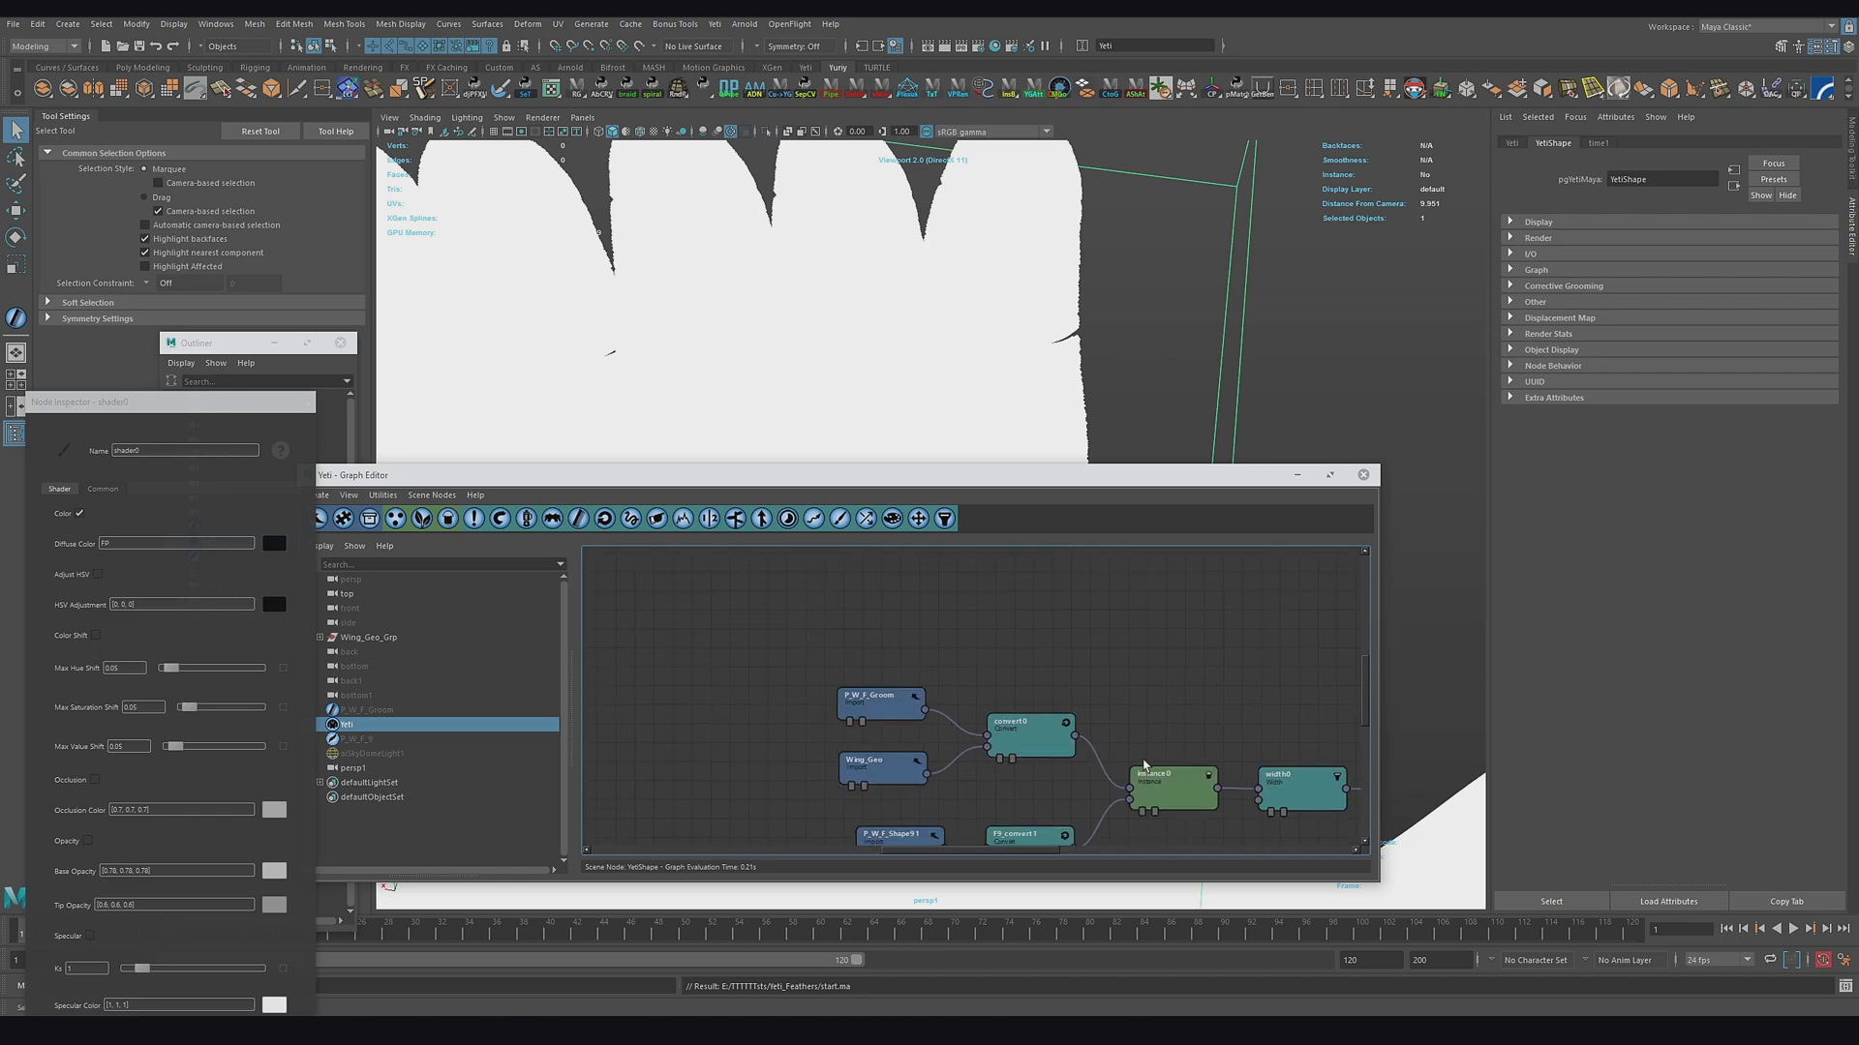
{"action": "middle_click_drag", "start_coordinate": [1276, 775], "coordinate": [927, 707], "text": "alt"}
{"action": "left_click_drag", "start_coordinate": [1073, 498], "coordinate": [605, 679]}
{"action": "middle_click_drag", "start_coordinate": [1104, 731], "coordinate": [1165, 764], "text": "alt"}
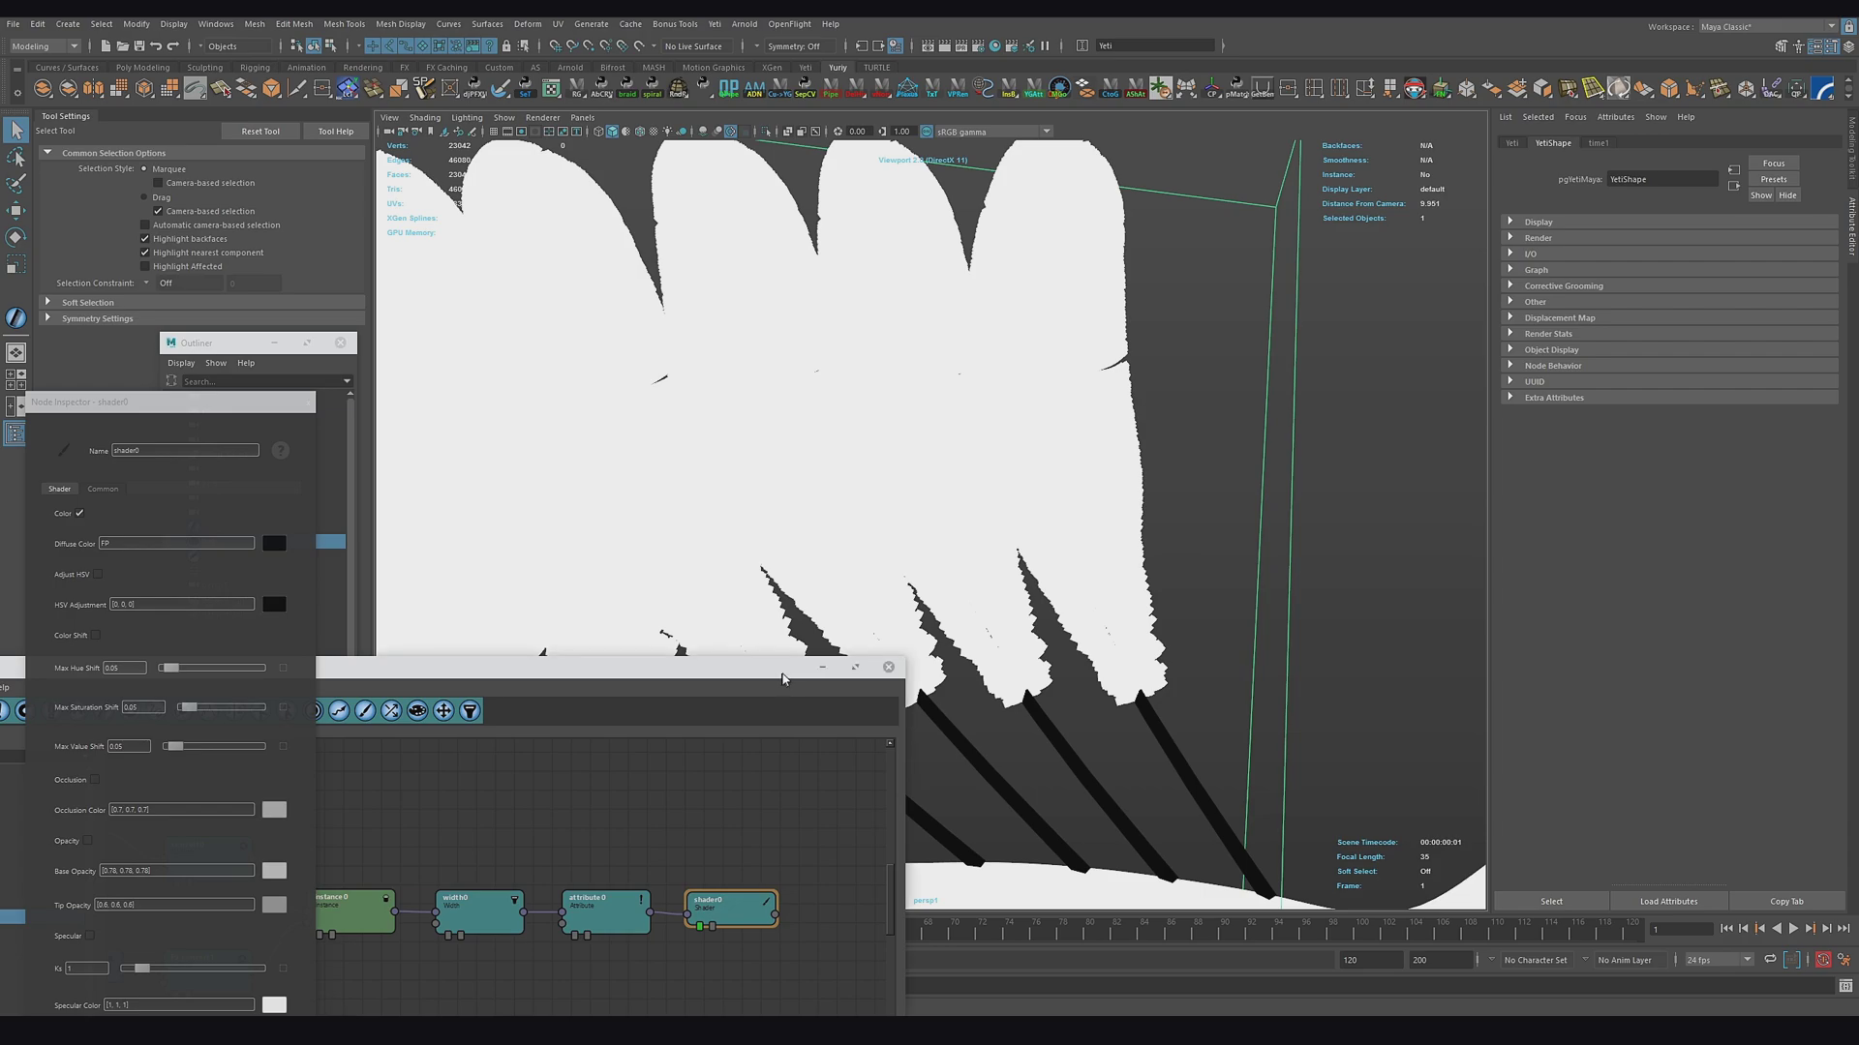
{"action": "left_click_drag", "start_coordinate": [780, 668], "coordinate": [1078, 551]}
Change shader0's Diffuse Color expression to FP/3 and move the graph editor clear of the feathers
{"action": "left_click", "coordinate": [152, 539]}
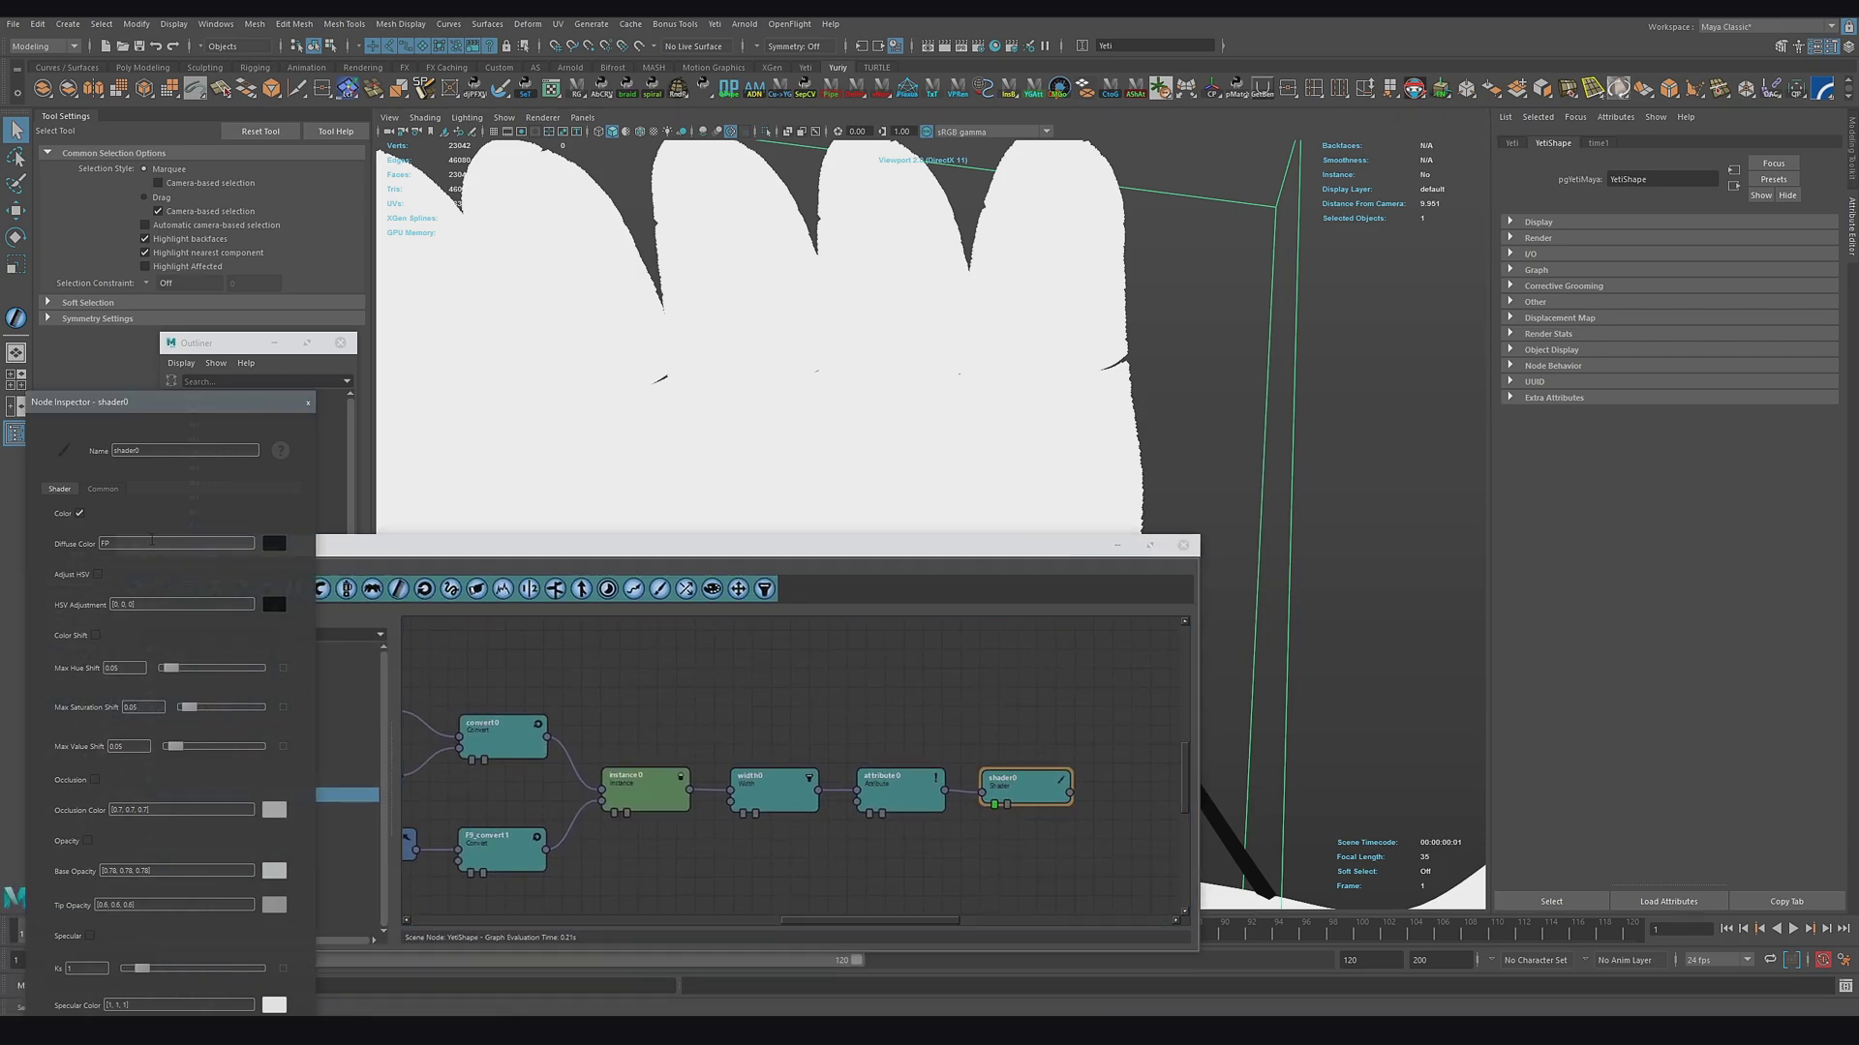
{"action": "type", "text": "FP/3"}
{"action": "key", "text": "Return"}
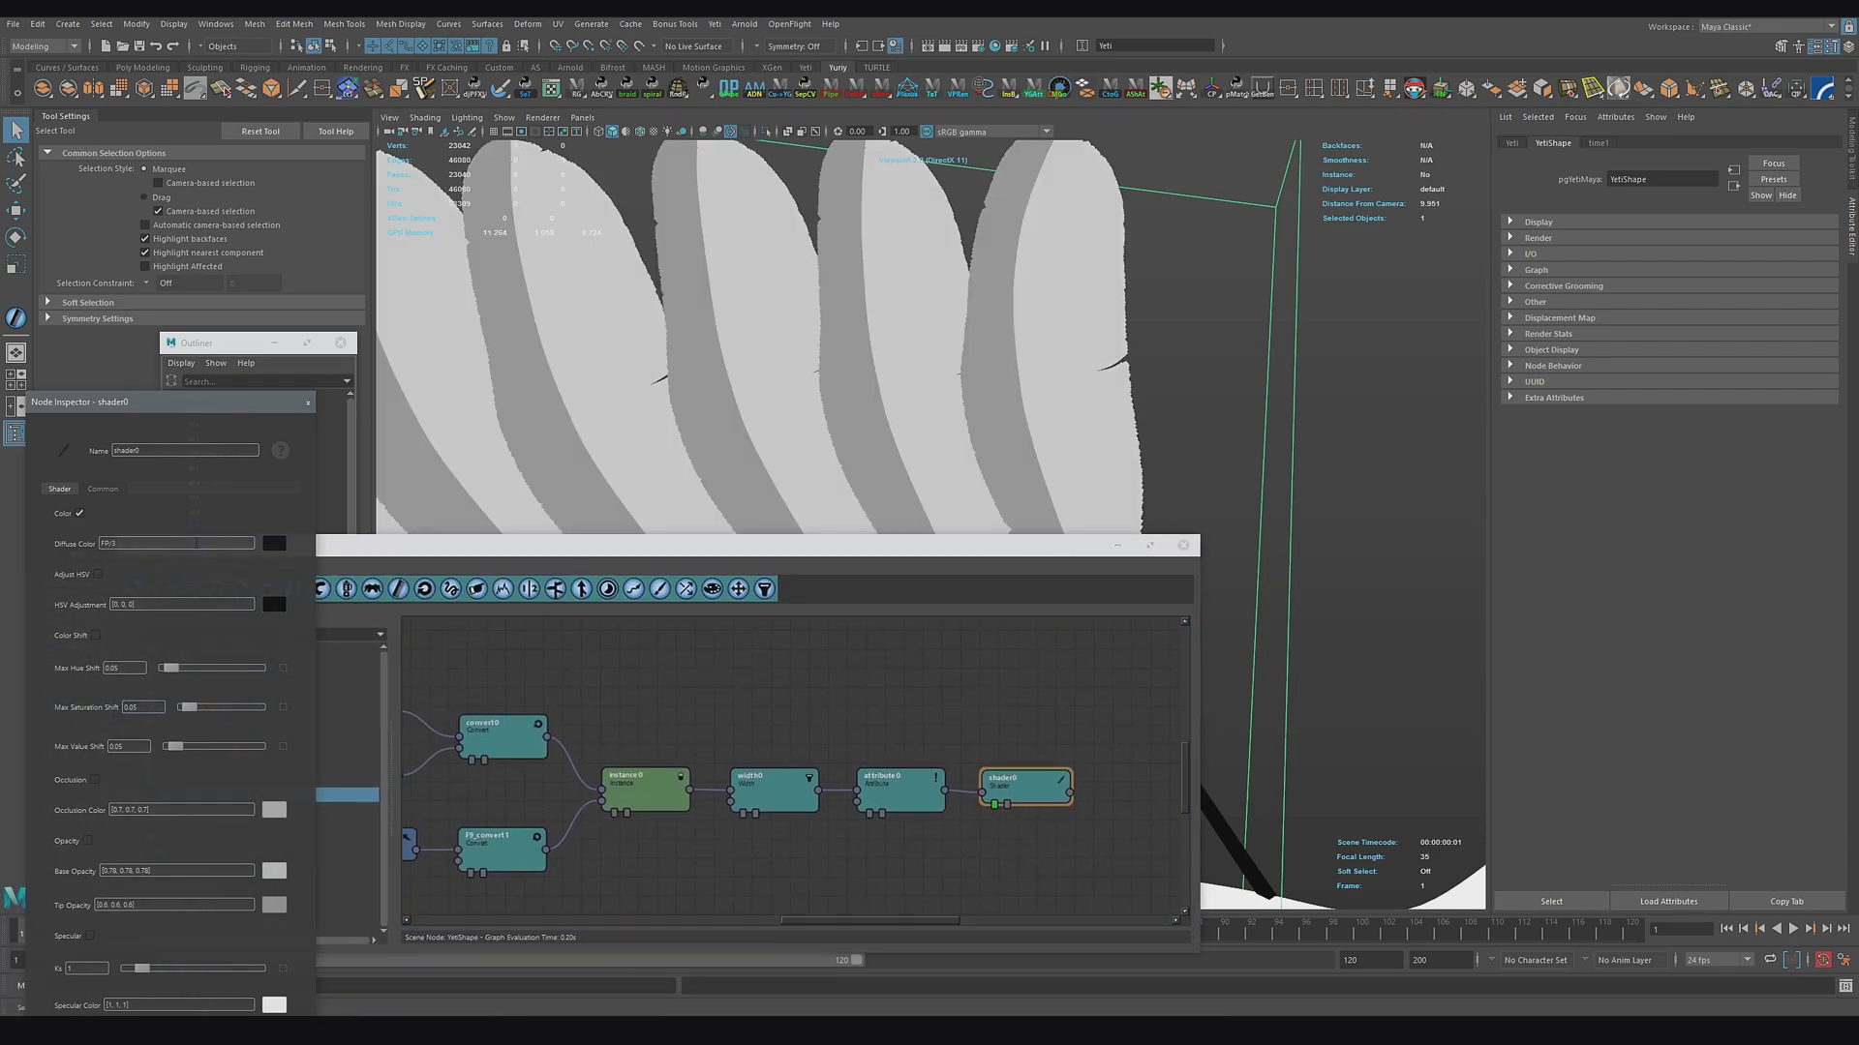
{"action": "left_click_drag", "start_coordinate": [861, 546], "coordinate": [720, 640]}
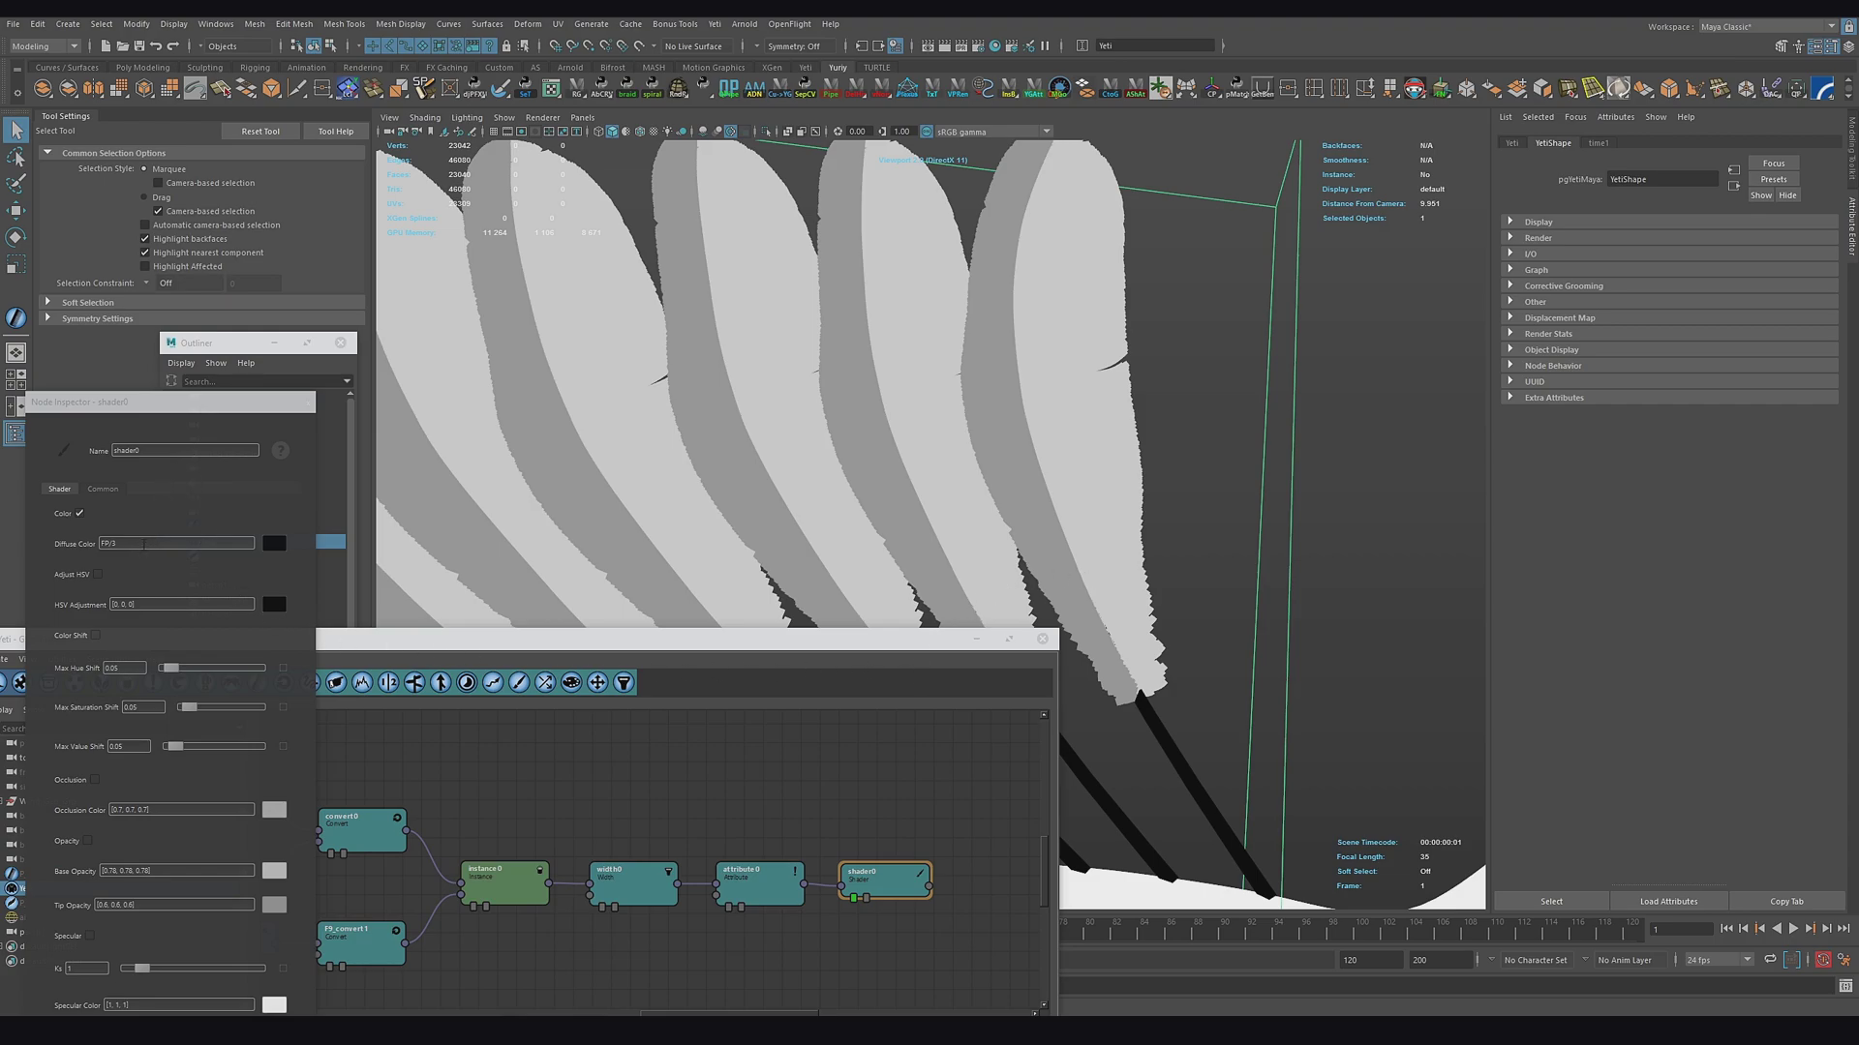
Set shader0's Diffuse Color expression to FP==0? 1:0 and inspect the shading at the feather bases
{"action": "left_click", "coordinate": [145, 545]}
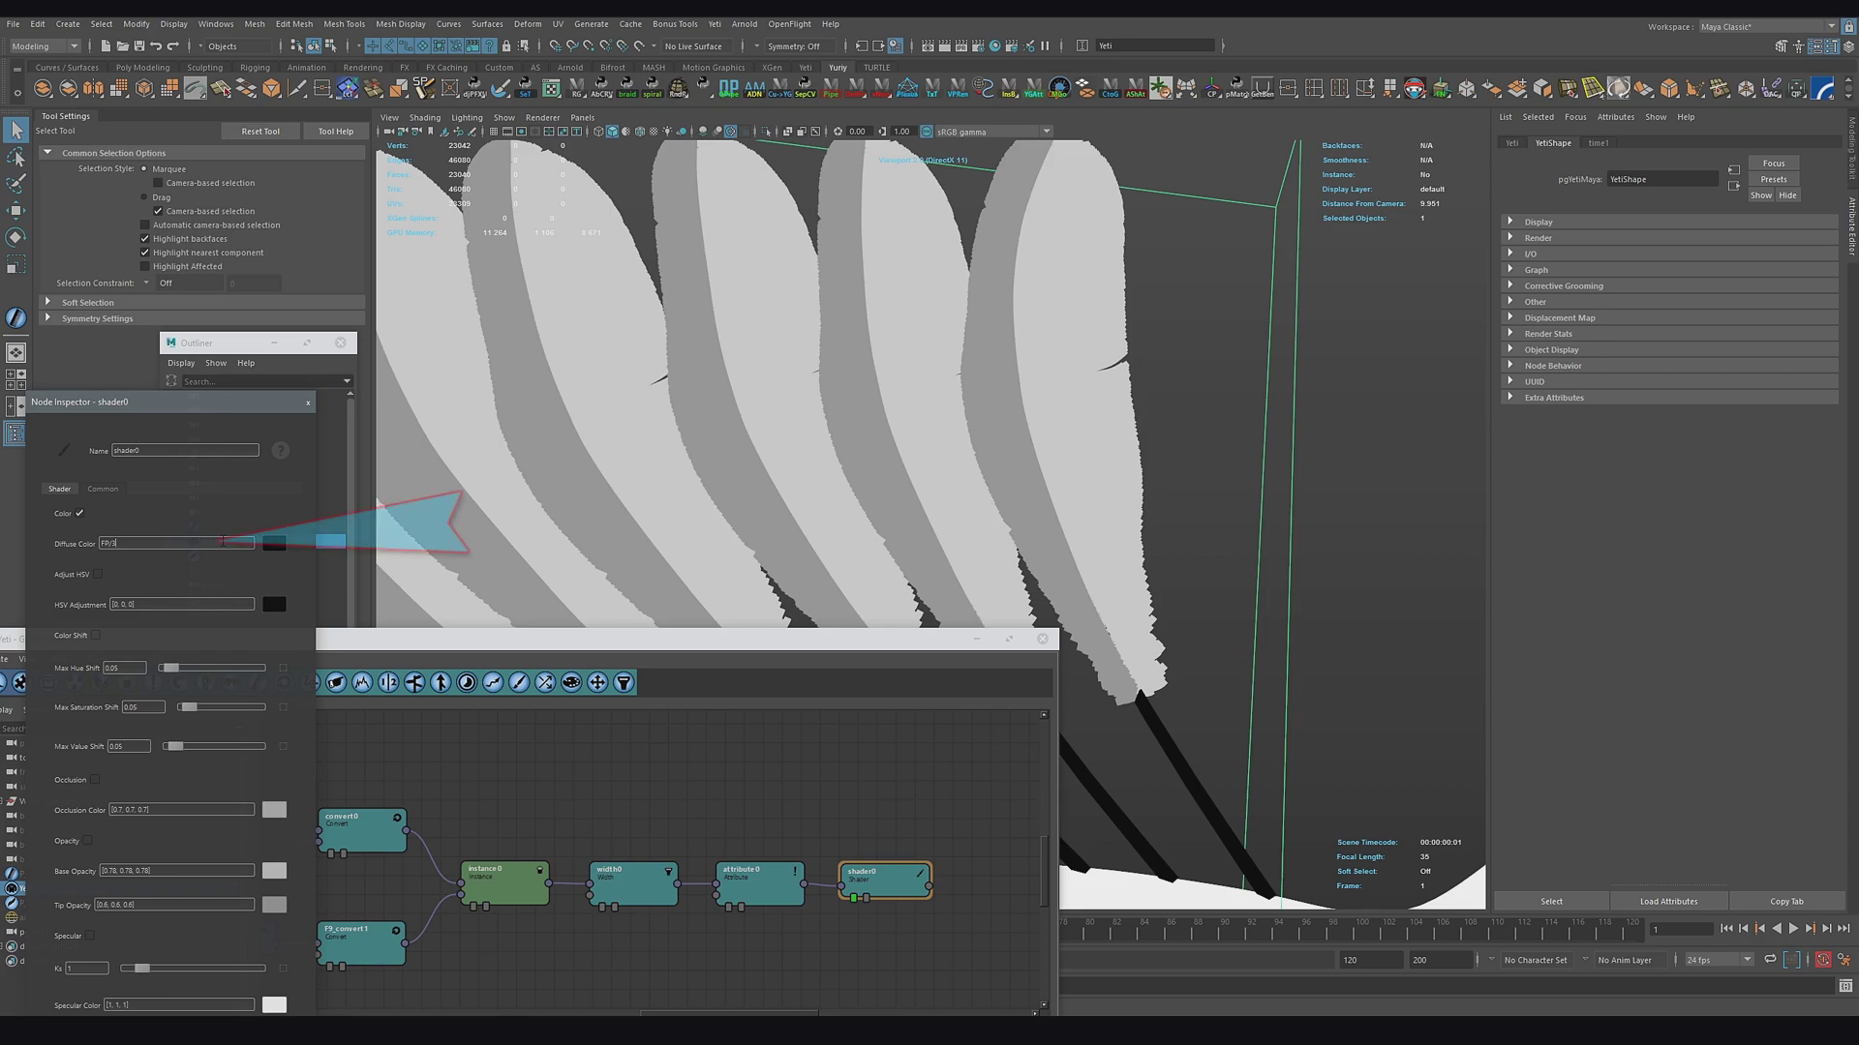
{"action": "type", "text": "FP"}
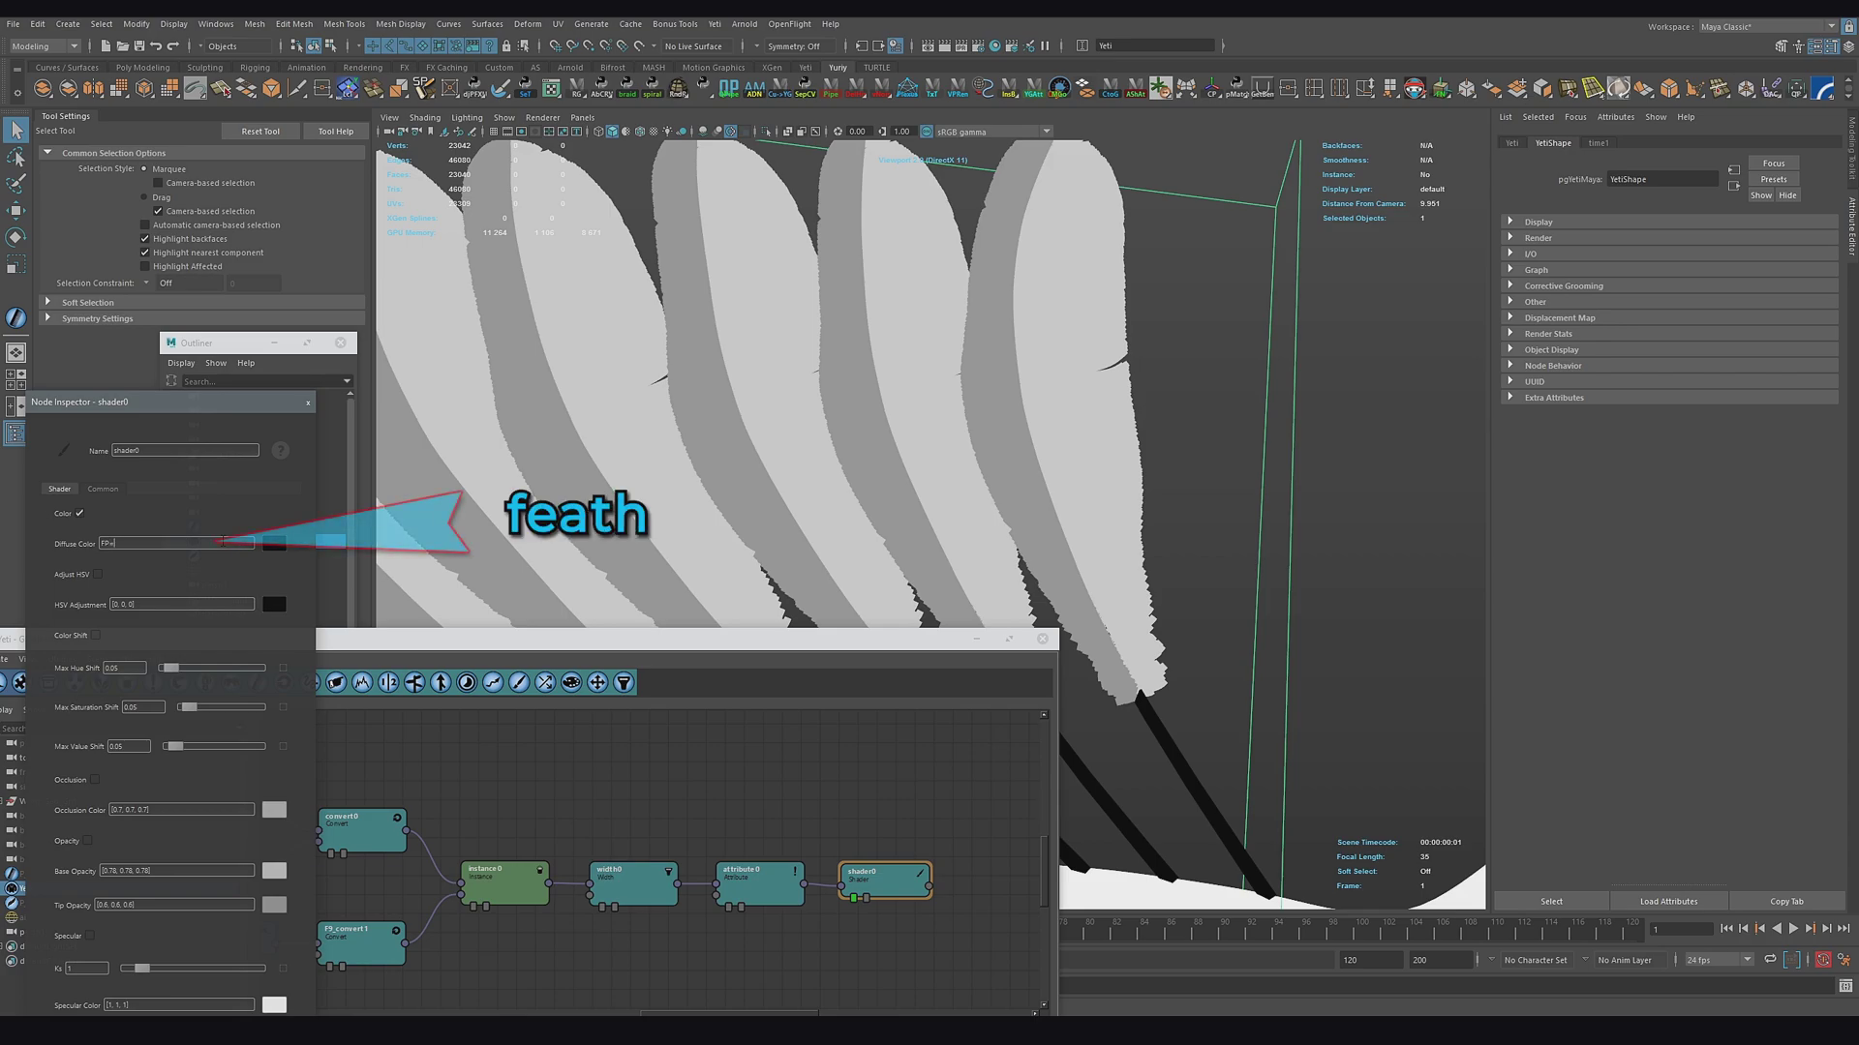
{"action": "type", "text": "==0"}
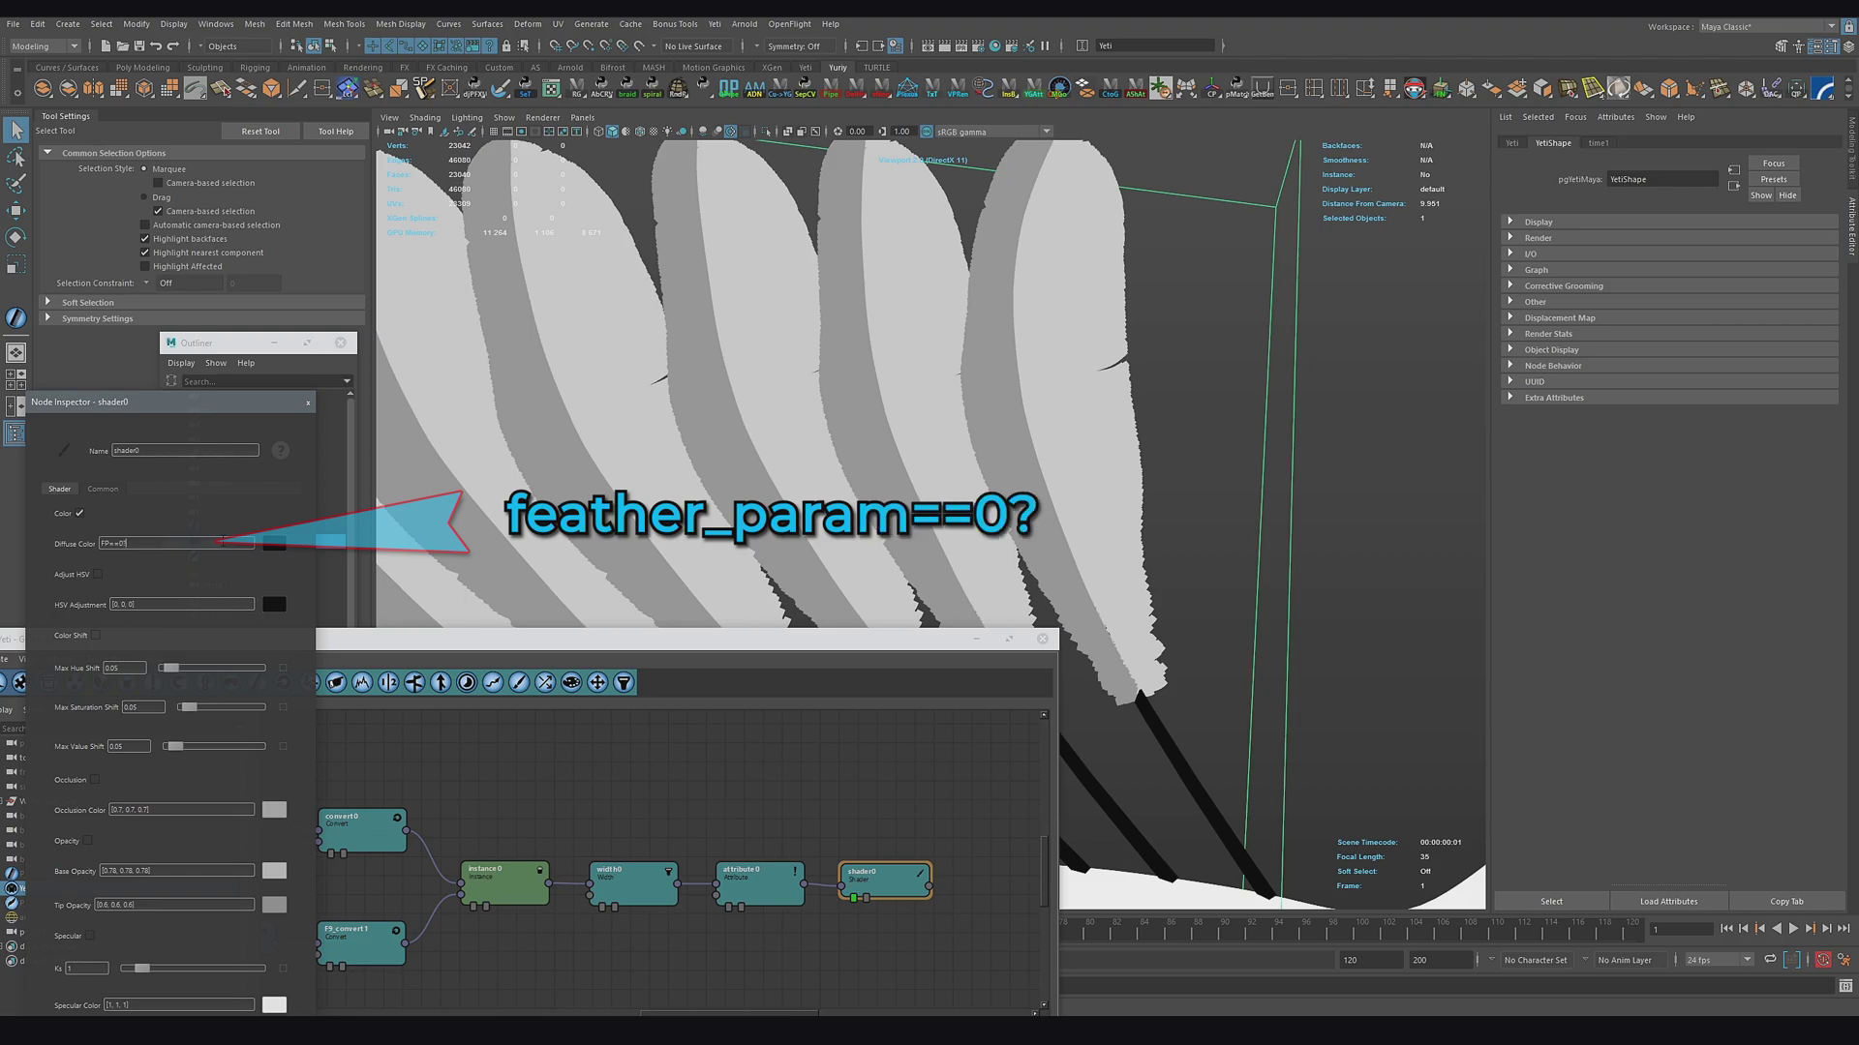
{"action": "type", "text": "? 1:0"}
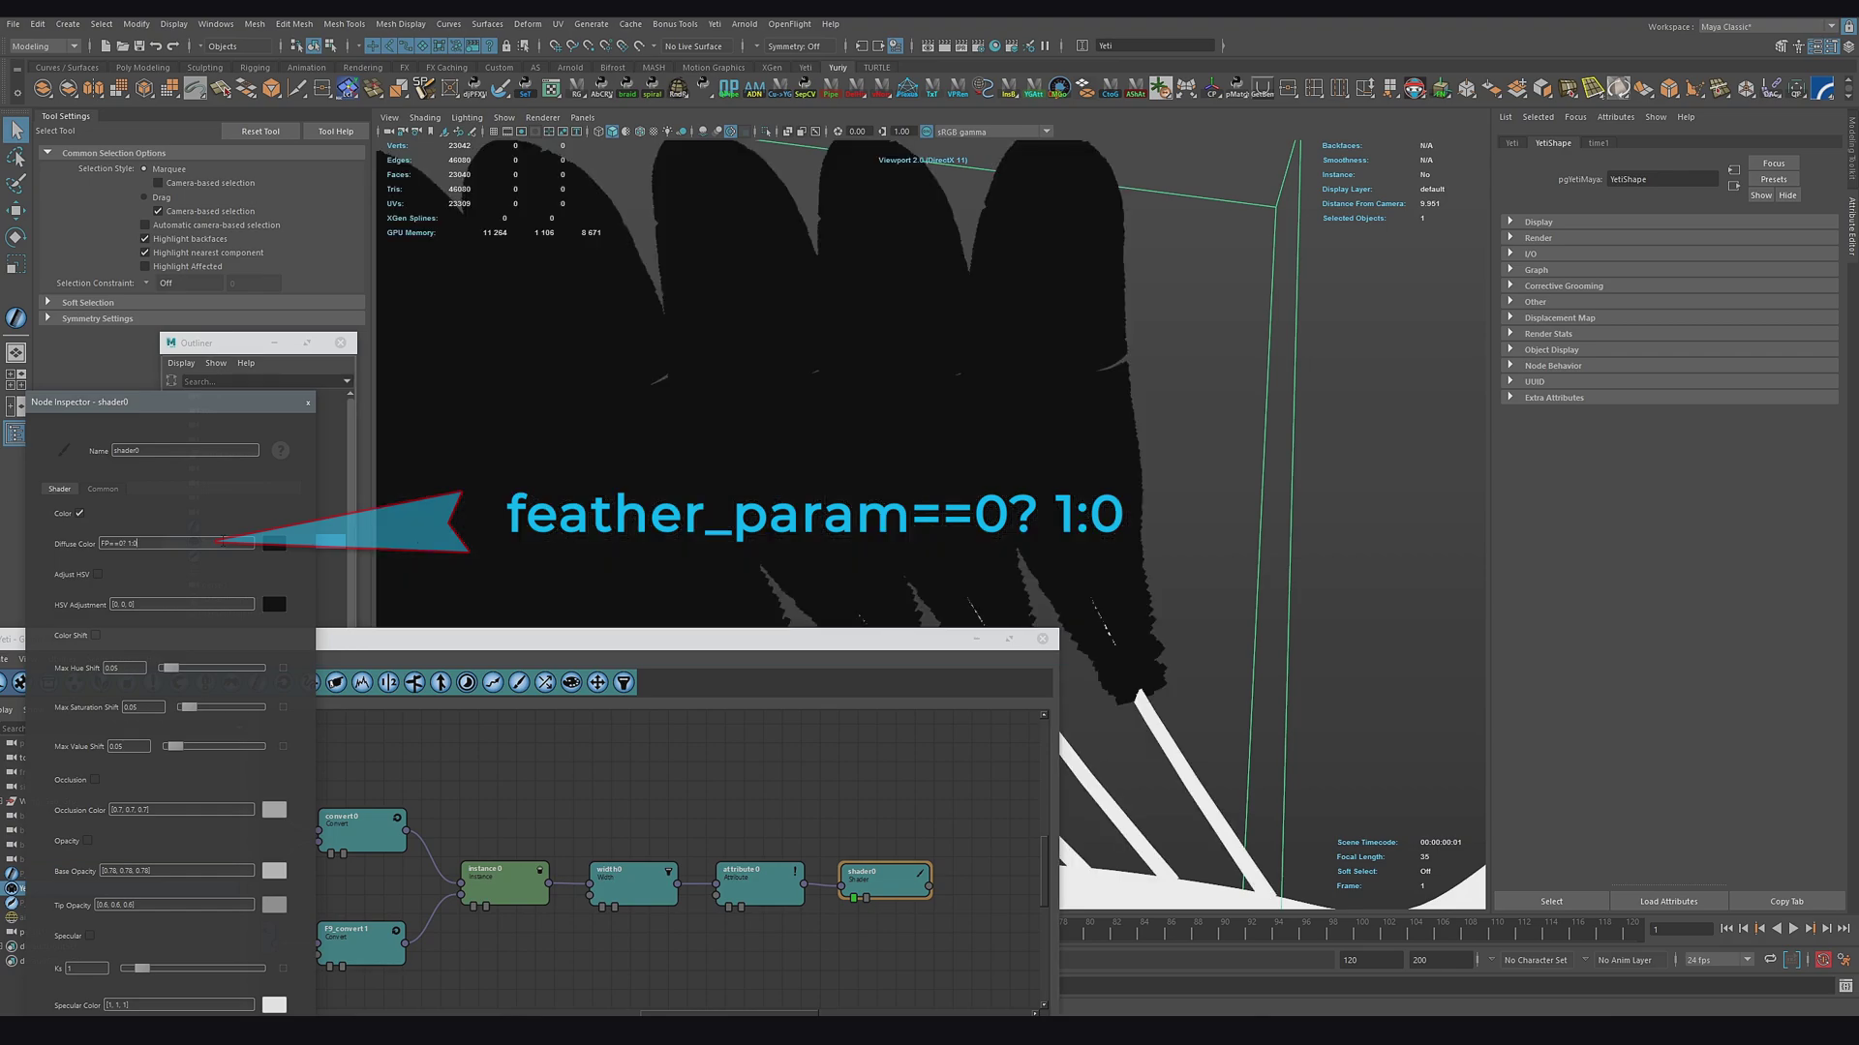
{"action": "middle_click_drag", "start_coordinate": [1089, 537], "coordinate": [1070, 410], "text": "alt"}
{"action": "left_click_drag", "start_coordinate": [1070, 410], "coordinate": [1090, 474], "text": "alt"}
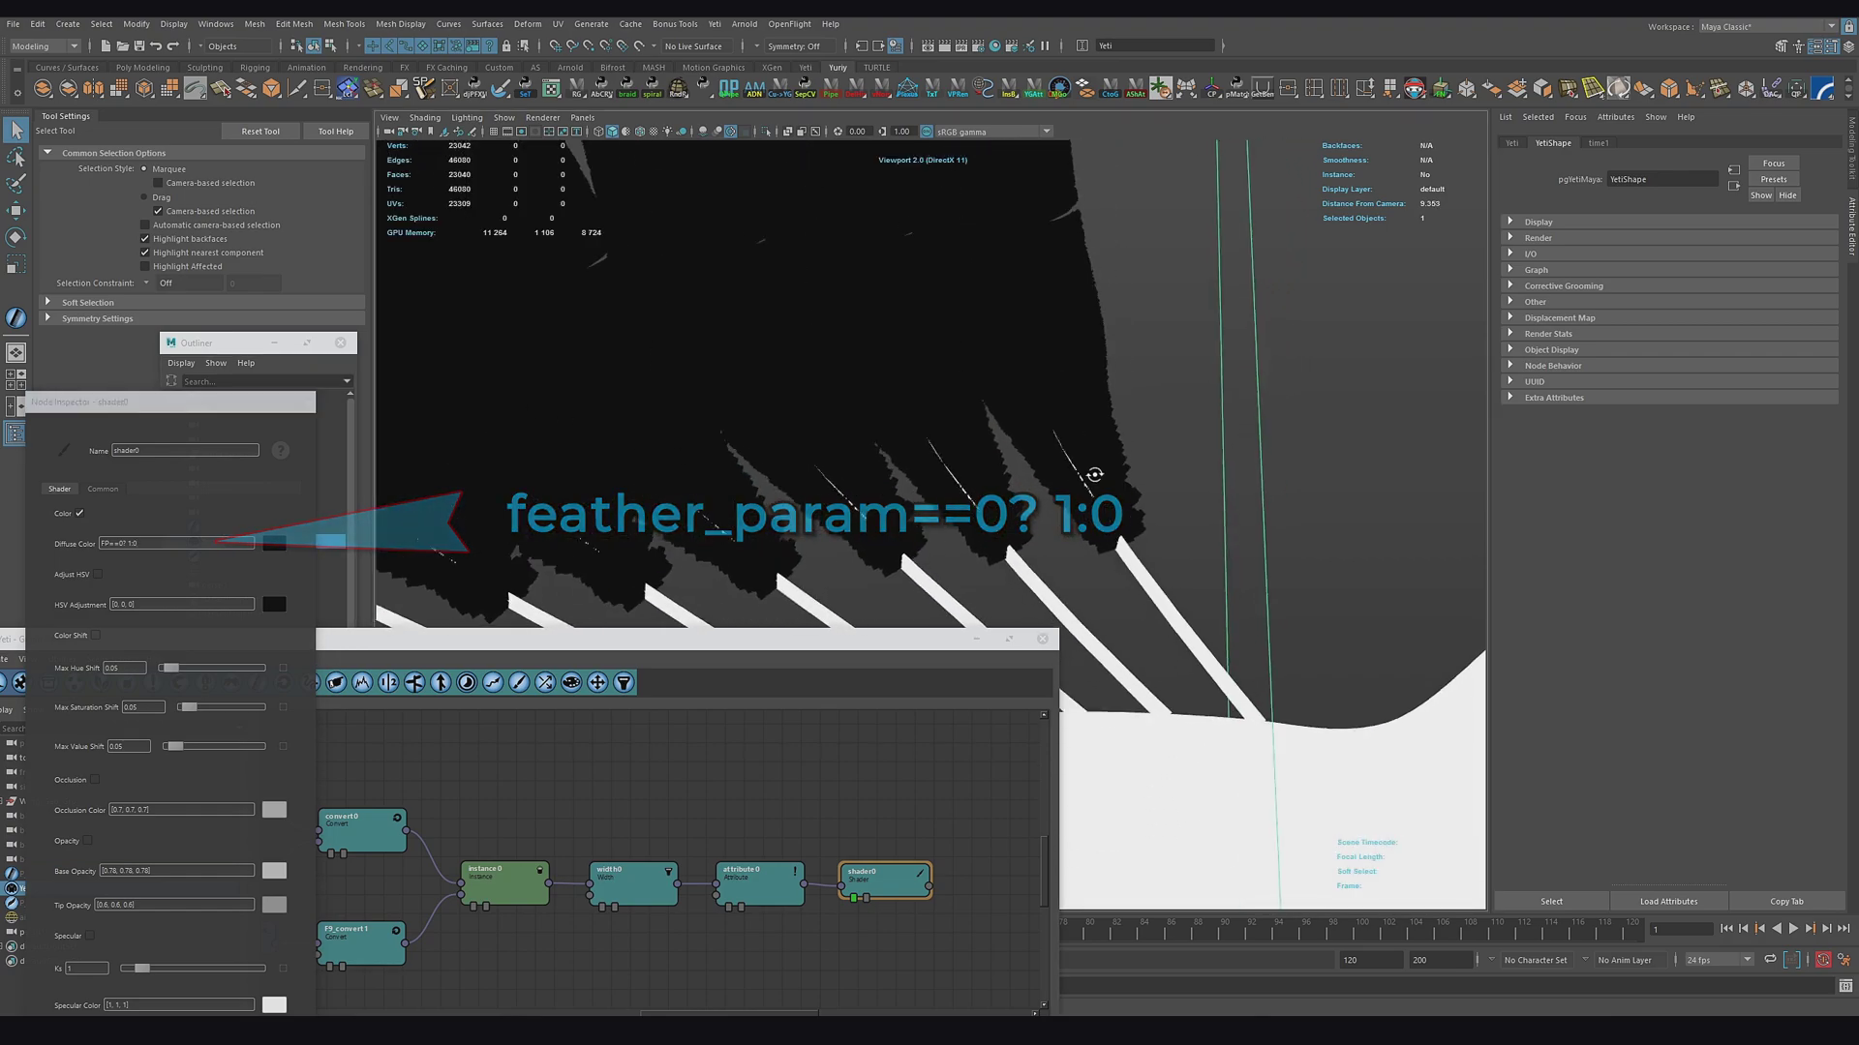
{"action": "middle_click_drag", "start_coordinate": [1091, 473], "coordinate": [1077, 518], "text": "alt"}
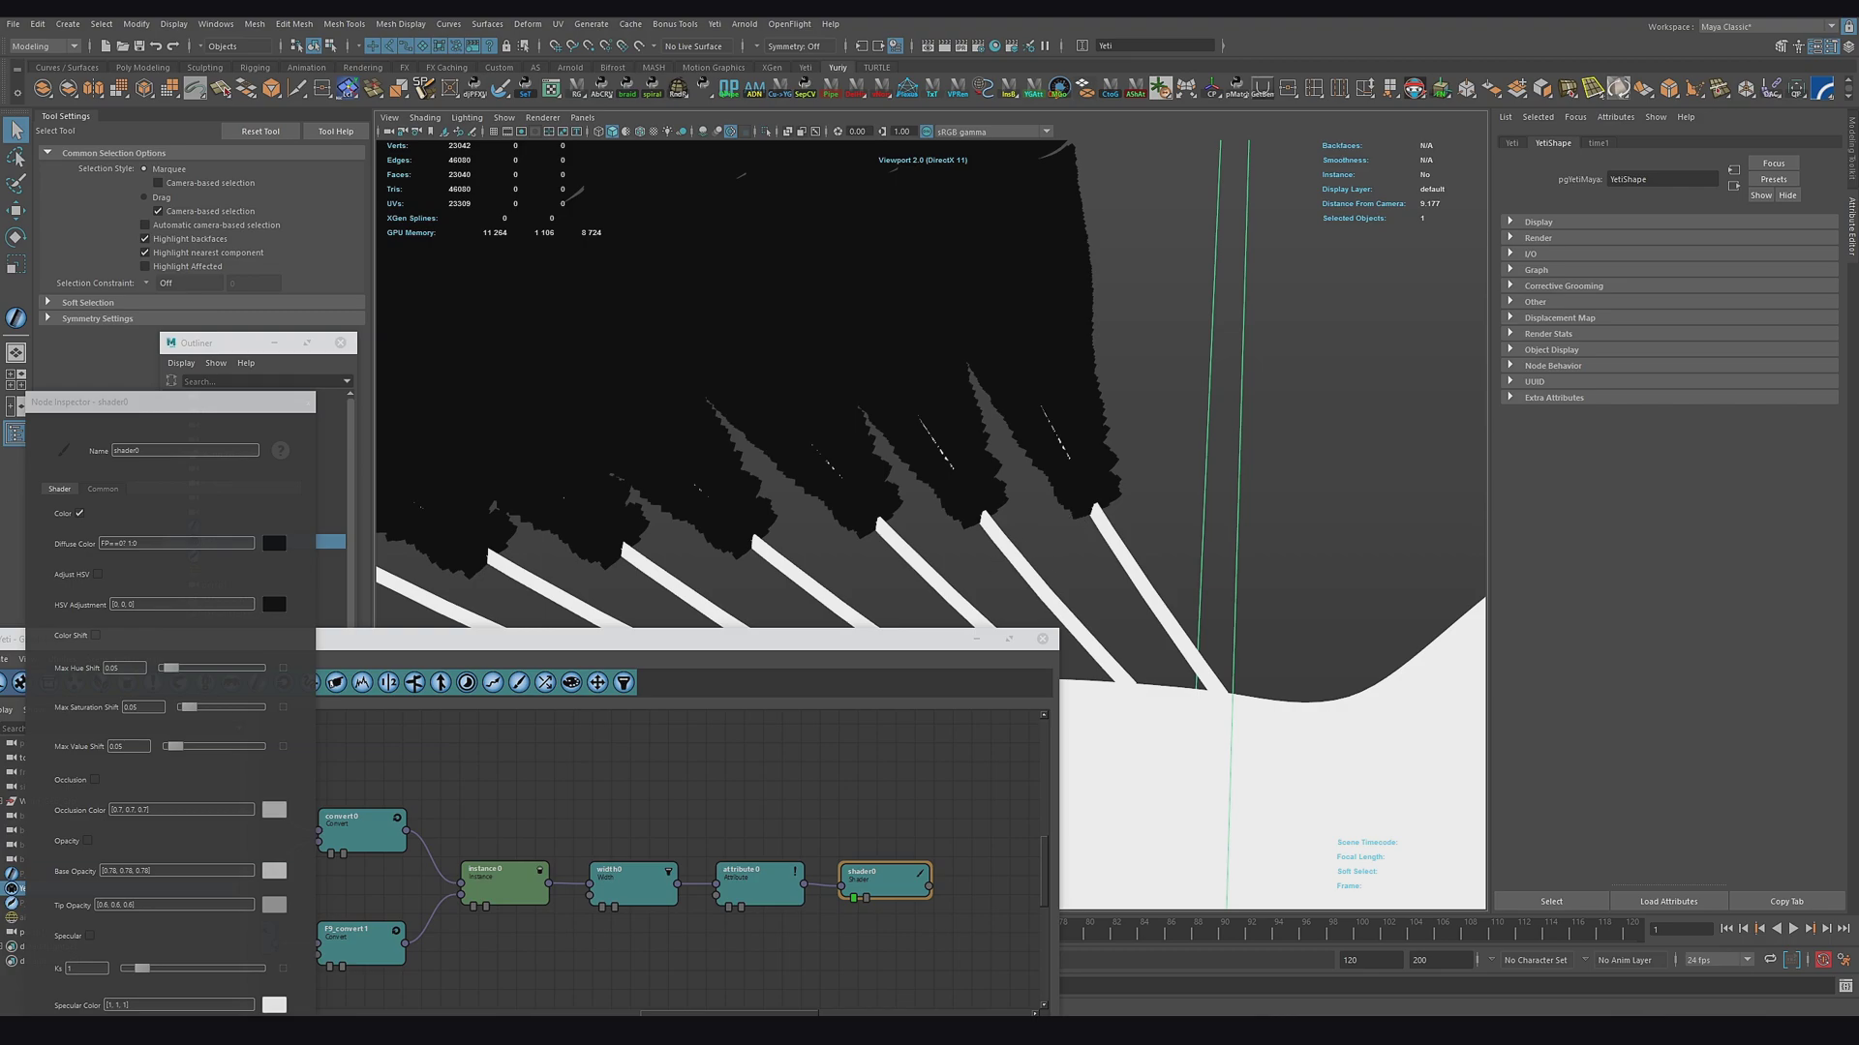
Duplicate shader0 twice on the attribute node, give shader02 the expression FP==2? 1:0 and display it
{"action": "key", "text": "ctrl+d"}
{"action": "key", "text": "ctrl+d"}
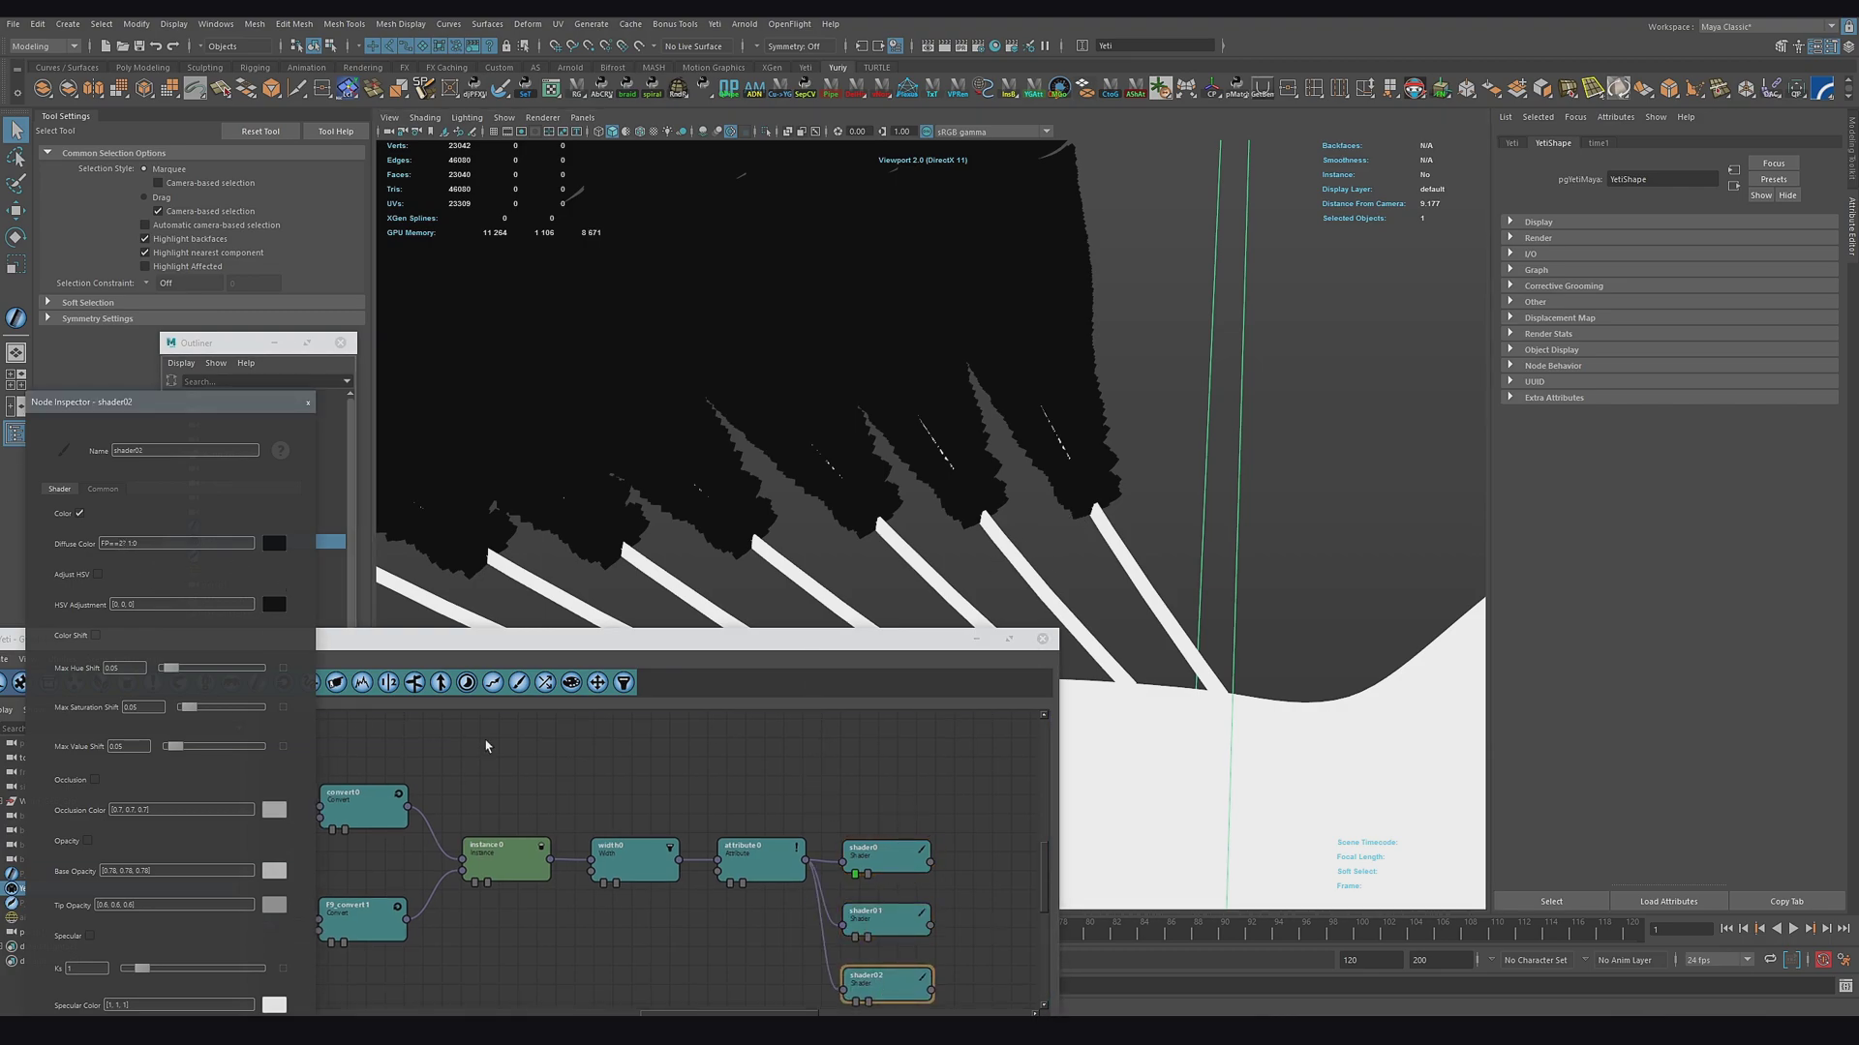
{"action": "left_click", "coordinate": [865, 966]}
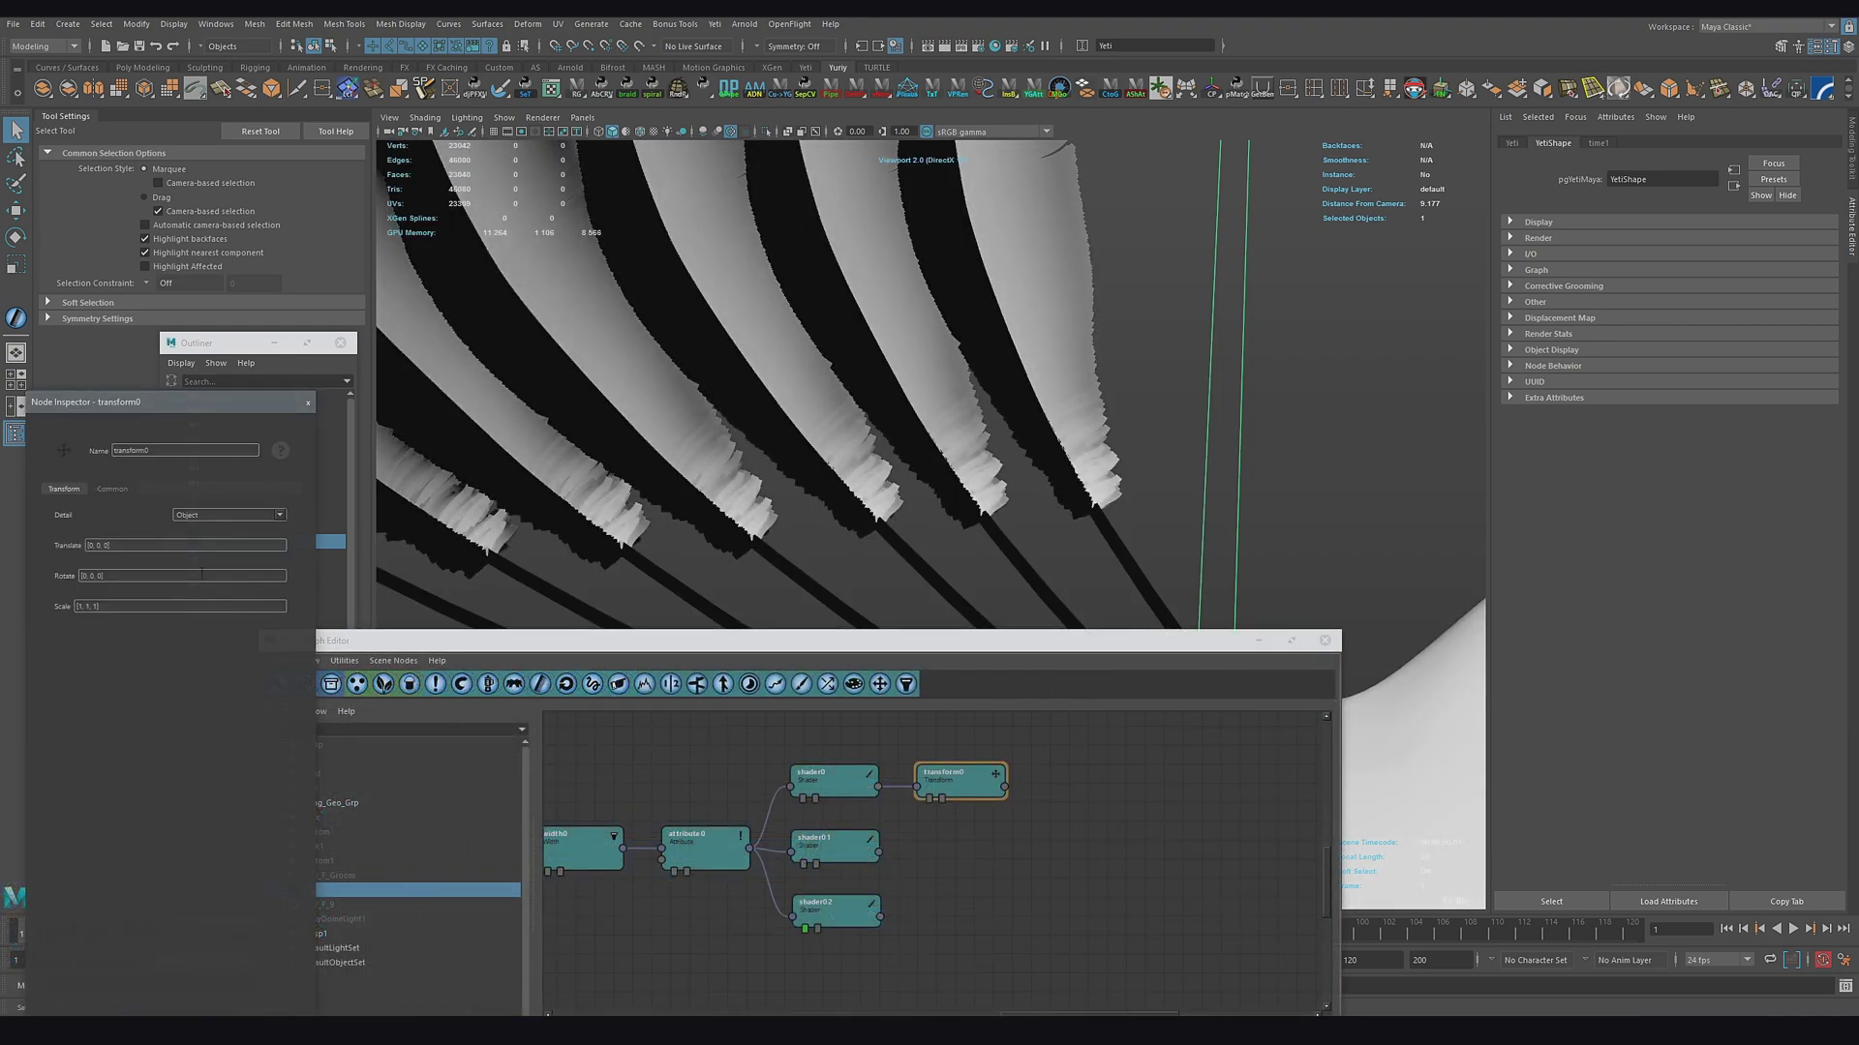
Set transform0 to Element detail with scale FP==0? 1:0, and append a width node with a width multiplier of .6
{"action": "left_click", "coordinate": [961, 779]}
{"action": "left_click", "coordinate": [906, 684]}
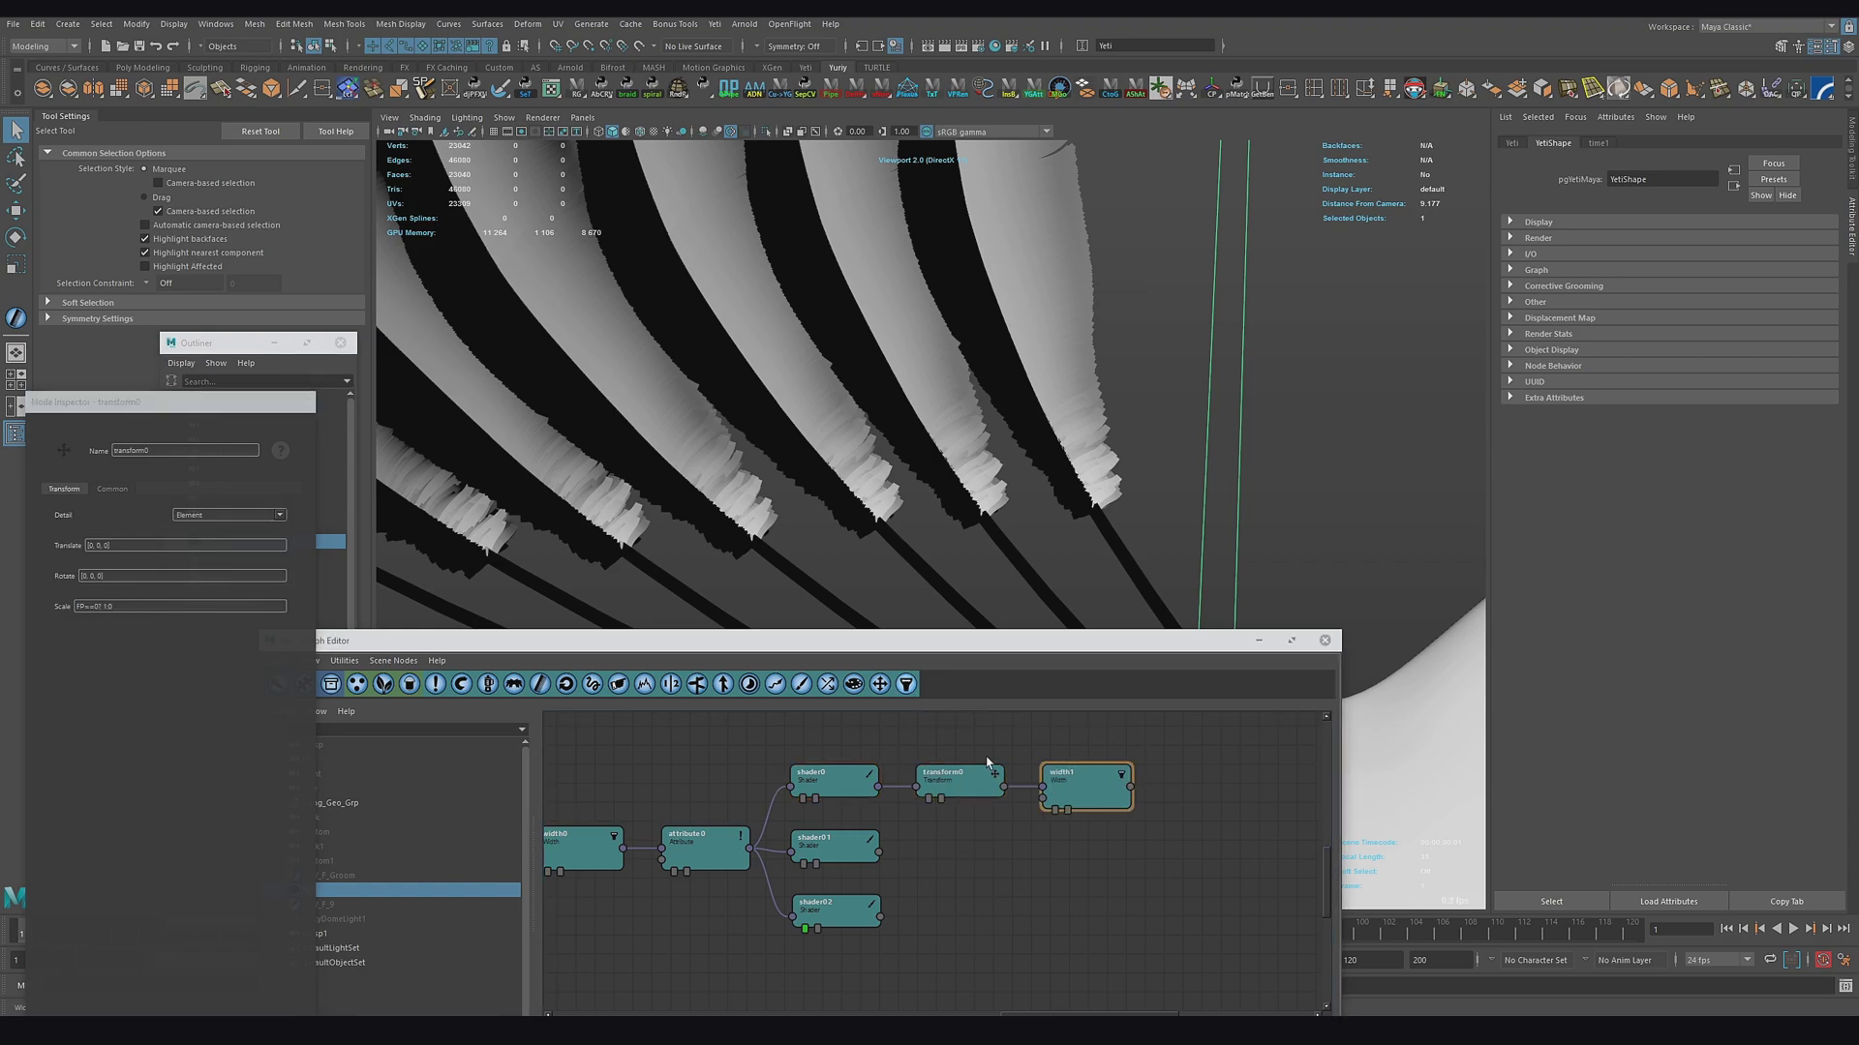
{"action": "left_click", "coordinate": [150, 608]}
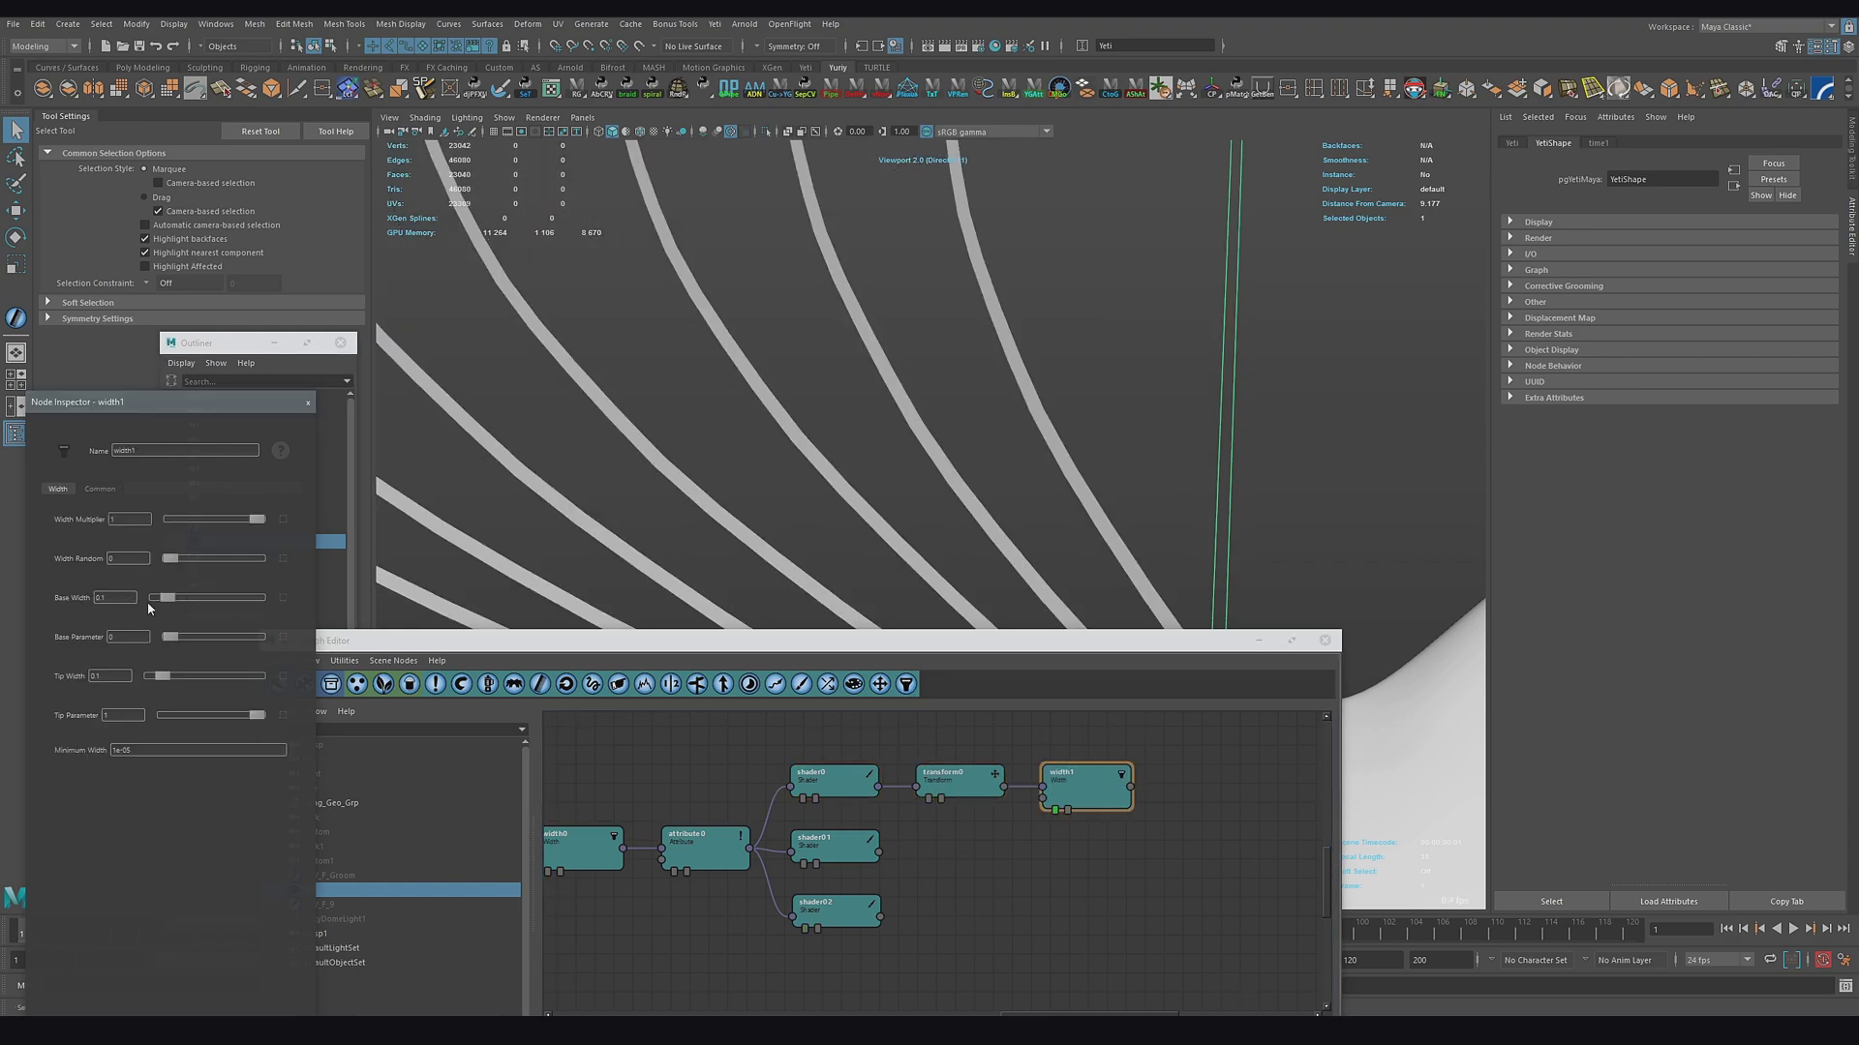
{"action": "type", "text": ".6"}
{"action": "key", "text": "Return"}
Duplicate the transform and width nodes, feed the copy from attribute0 and set its scale to FP>=1? 1:0
{"action": "left_click_drag", "start_coordinate": [1143, 821], "coordinate": [979, 887]}
{"action": "key", "text": "ctrl+d"}
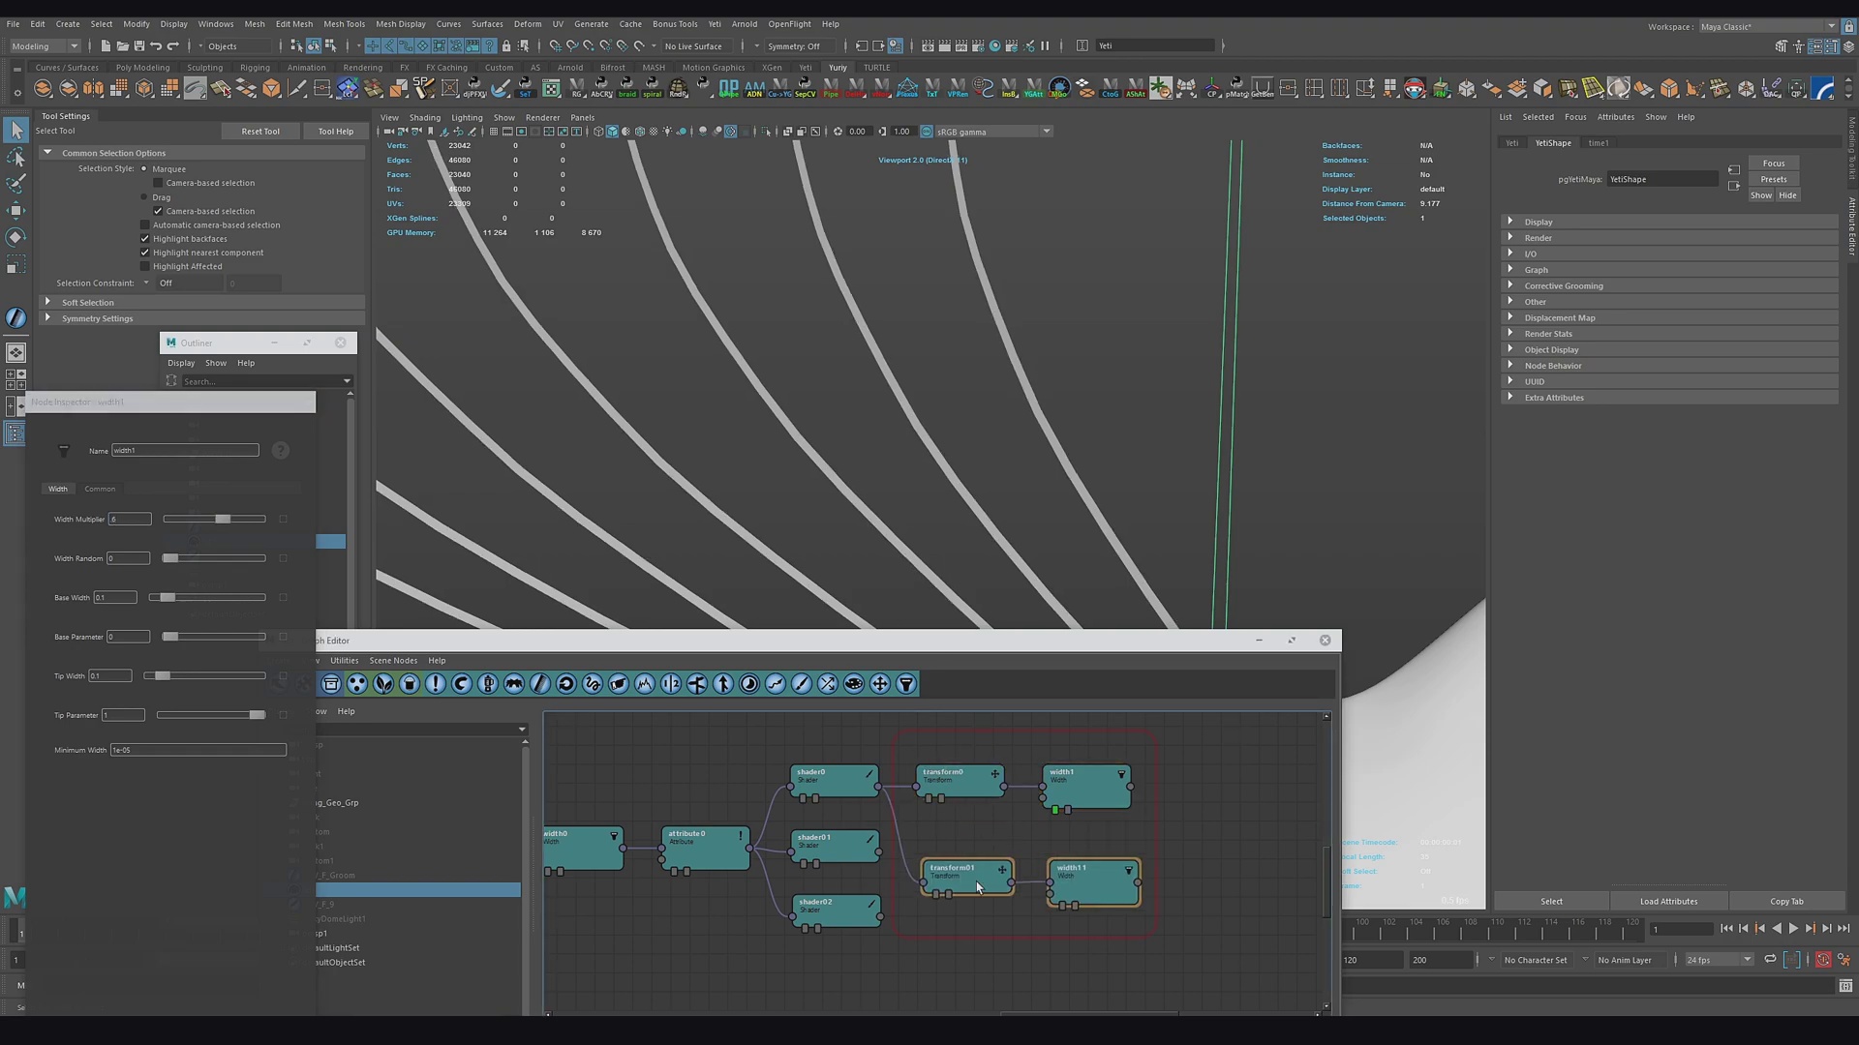
{"action": "left_click_drag", "start_coordinate": [751, 849], "coordinate": [924, 886]}
{"action": "left_click", "coordinate": [924, 888]}
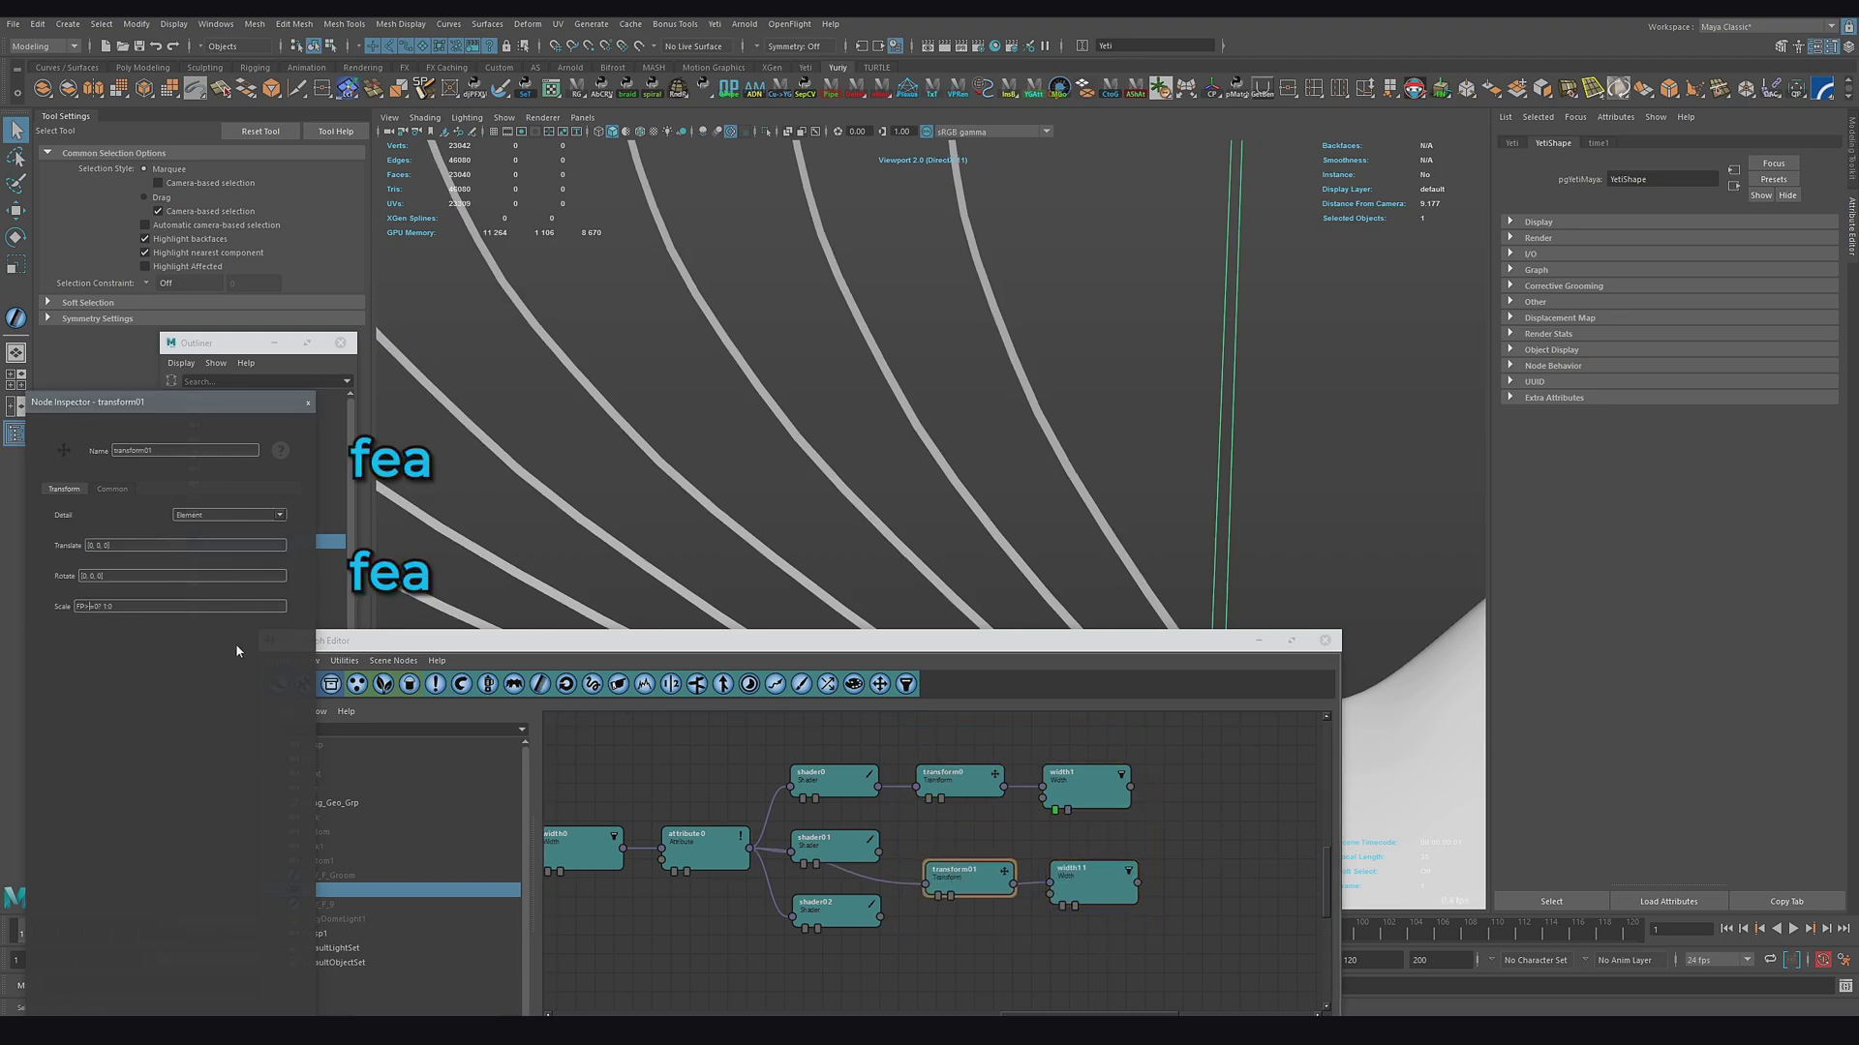
Display the duplicated width11 node and reduce its width multiplier to .1 and finally .05
{"action": "left_click", "coordinate": [1066, 889]}
{"action": "double_click", "coordinate": [136, 519]}
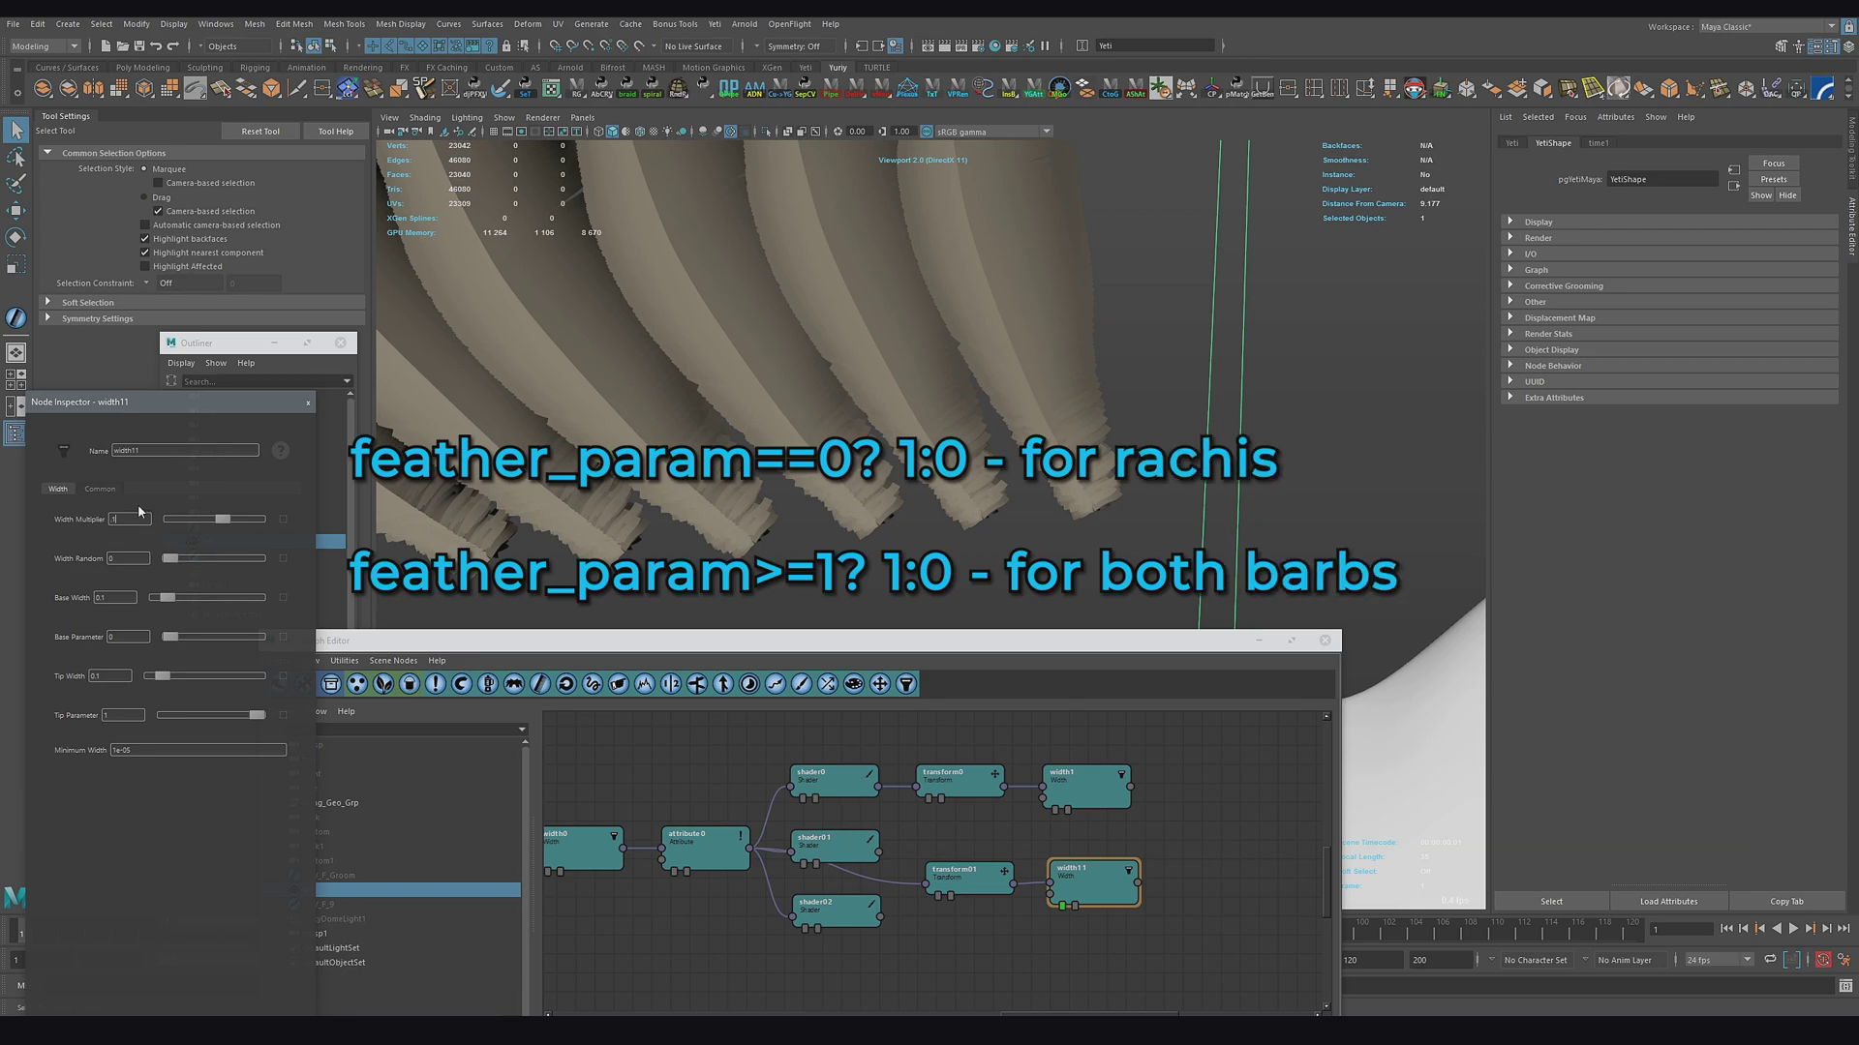
{"action": "type", "text": ".1"}
{"action": "key", "text": "Return"}
{"action": "type", "text": ".05"}
{"action": "key", "text": "Return"}
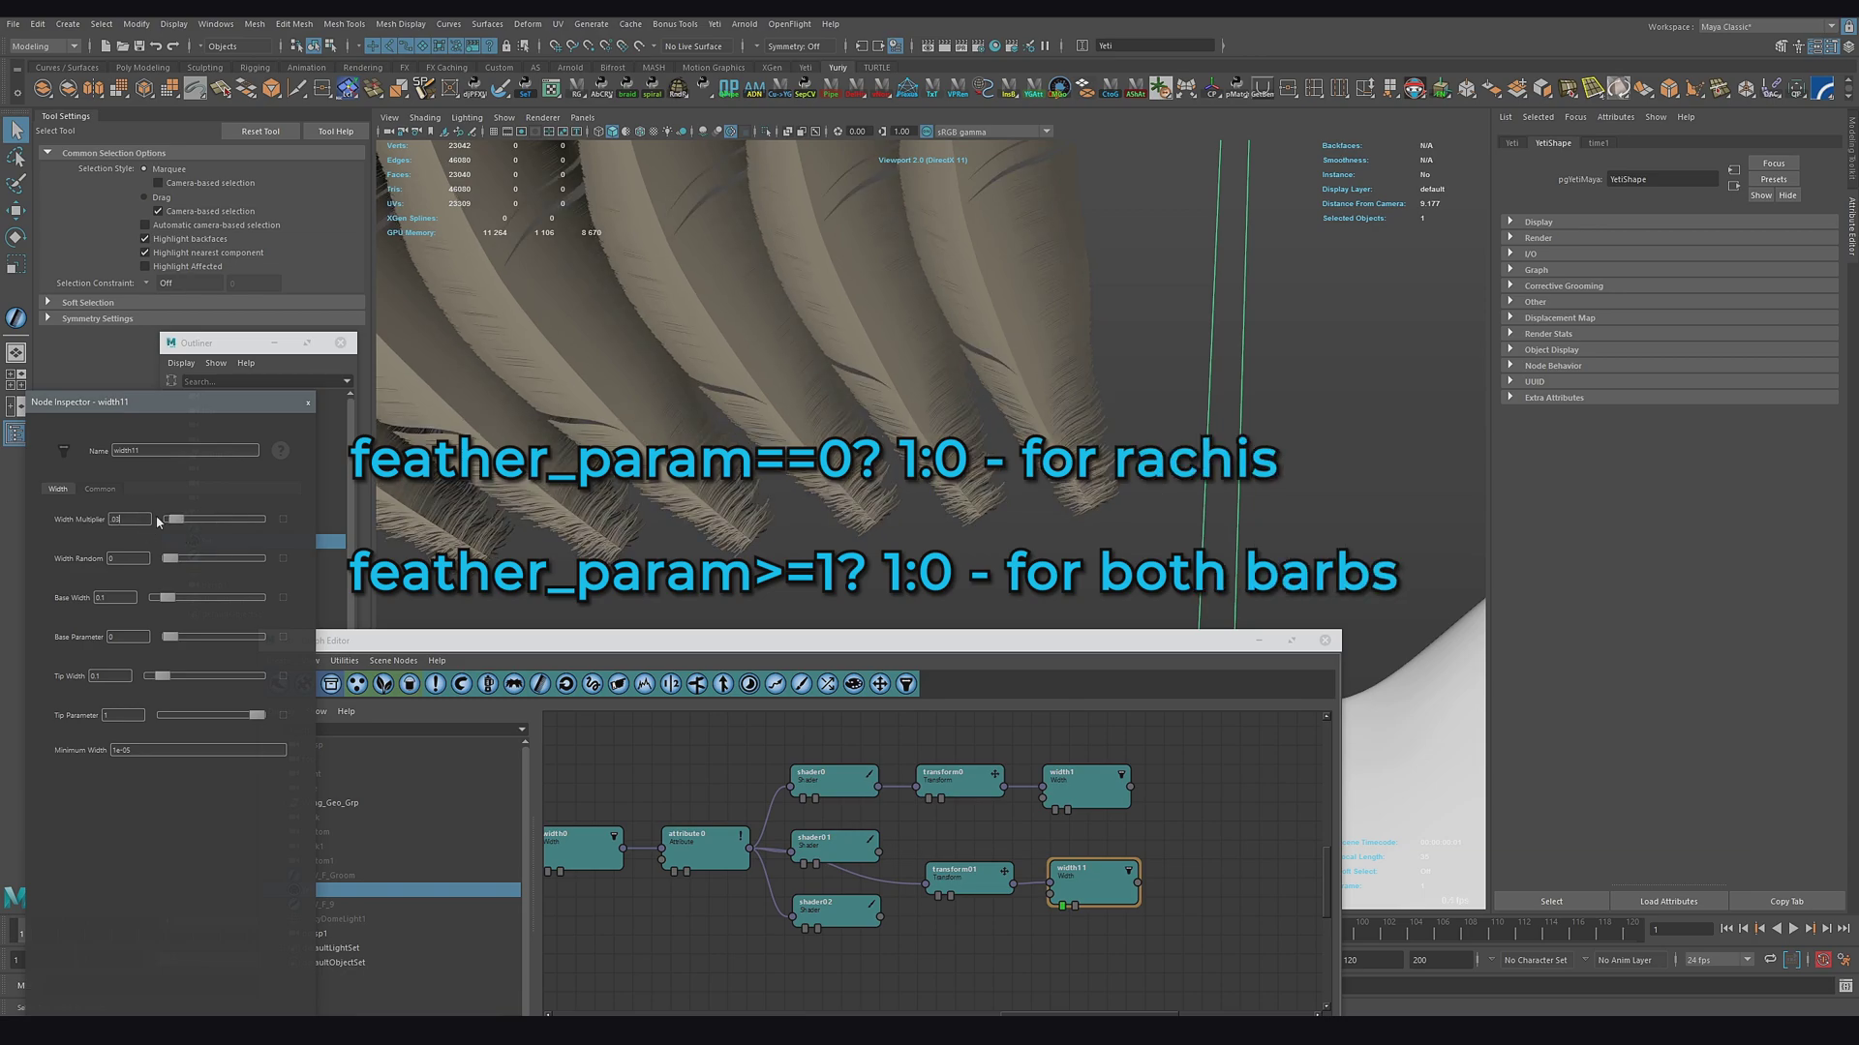
{"action": "key", "text": "Return"}
Add a merge node and connect both width1 and width11 to it
{"action": "left_click", "coordinate": [1109, 790]}
{"action": "left_click", "coordinate": [722, 683]}
{"action": "left_click_drag", "start_coordinate": [1138, 883], "coordinate": [1169, 798]}
{"action": "left_click_drag", "start_coordinate": [1180, 812], "coordinate": [1186, 858]}
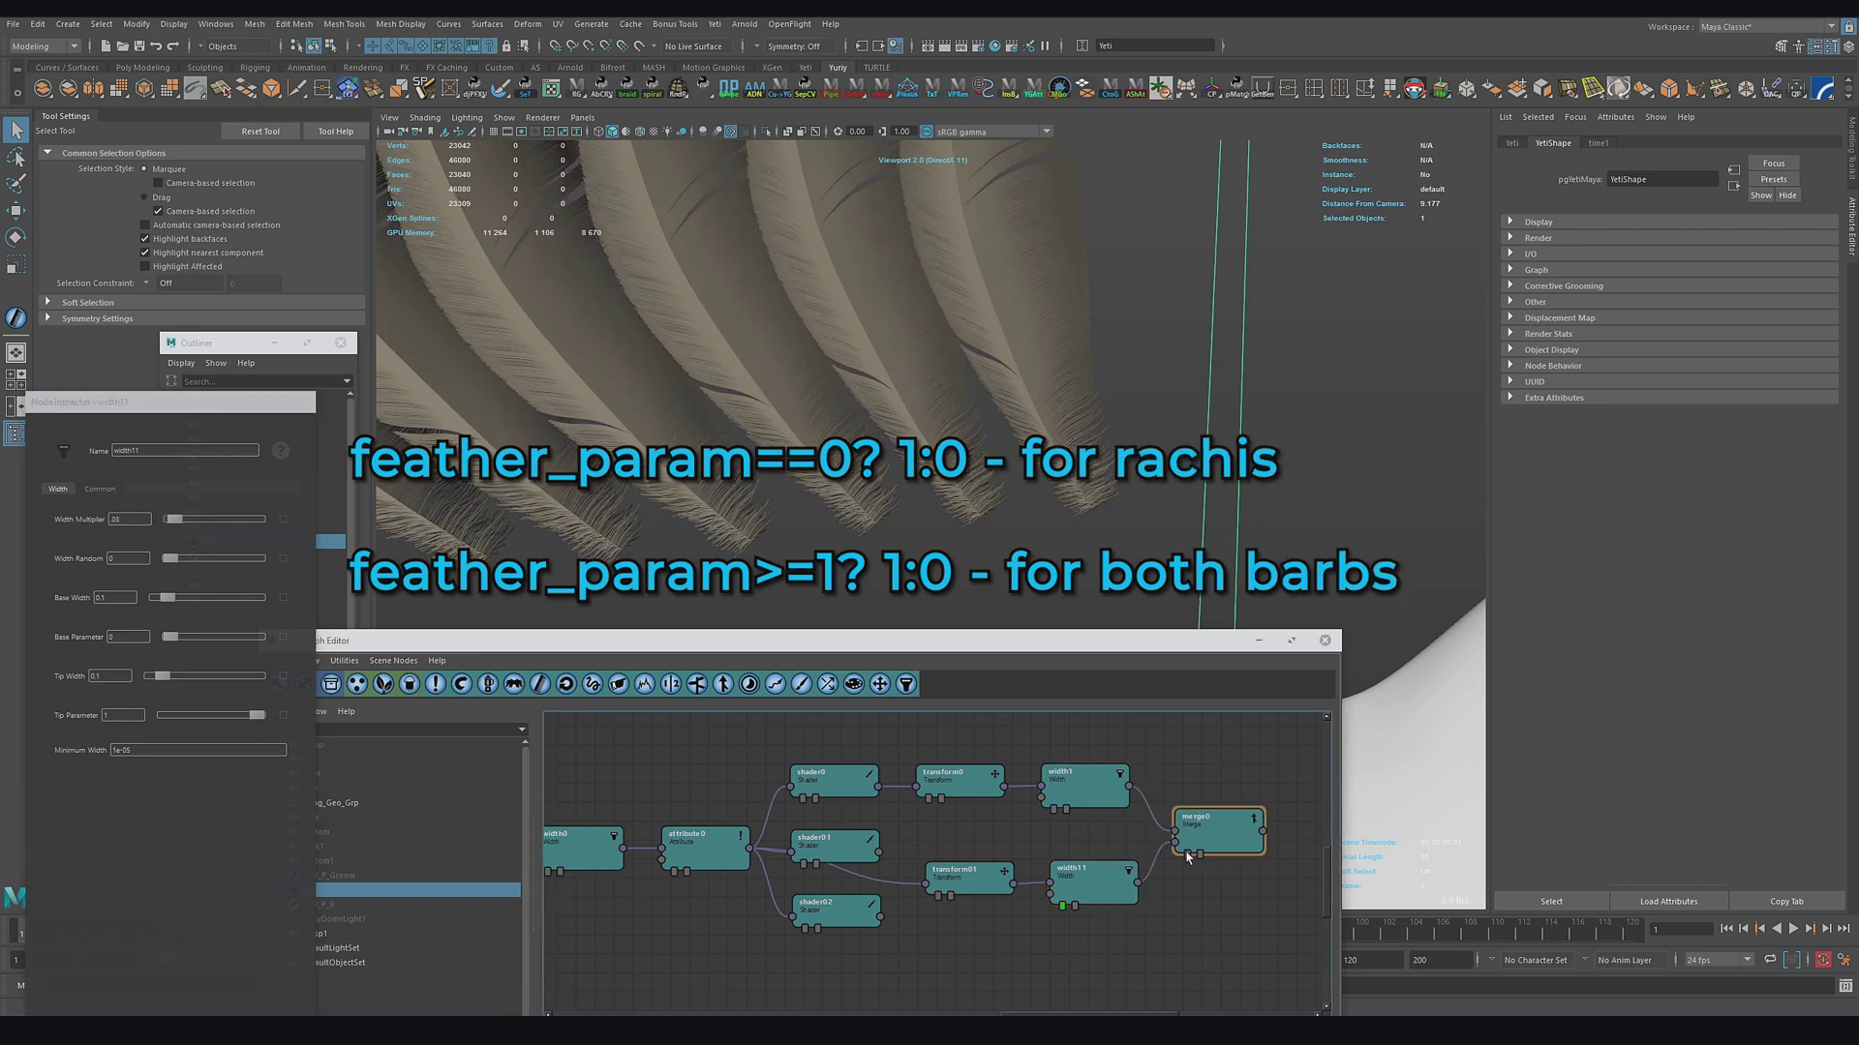
Display the merge node's result and feed it into a new scraggle node
{"action": "left_click", "coordinate": [1186, 854]}
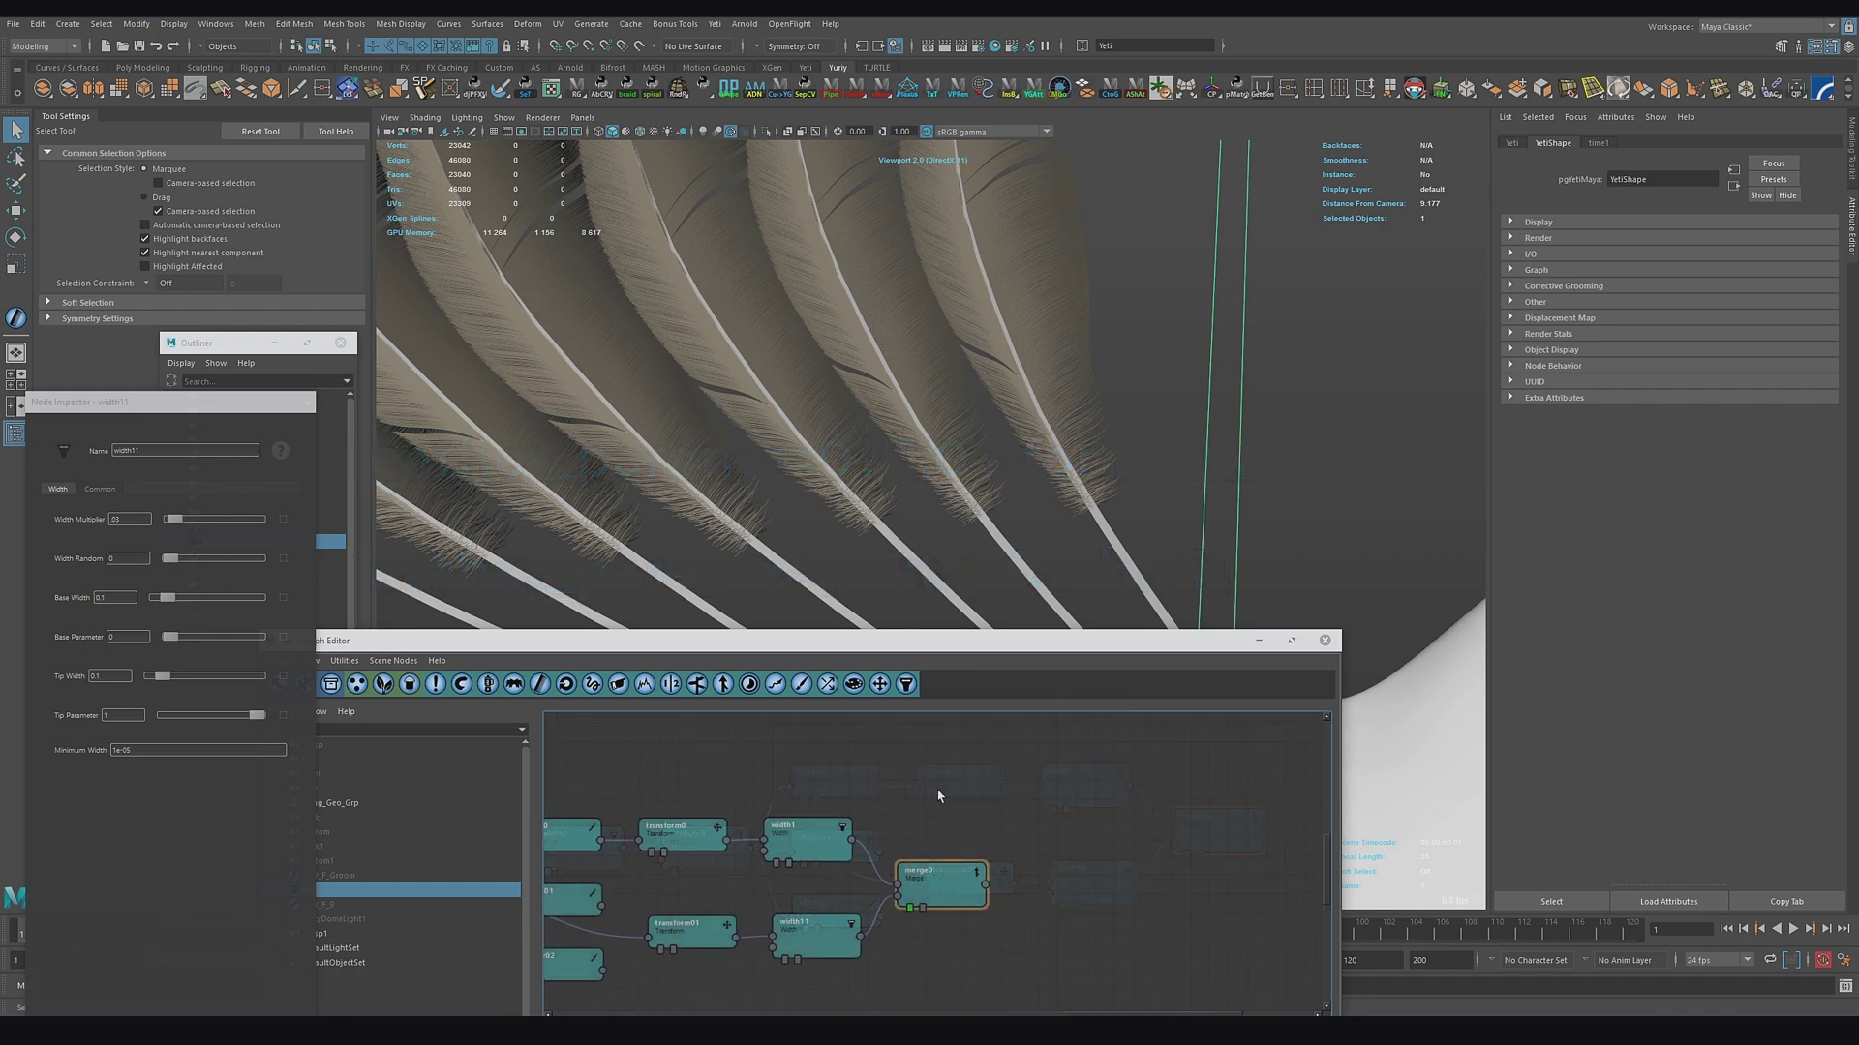
{"action": "left_click", "coordinate": [775, 684]}
{"action": "left_click_drag", "start_coordinate": [985, 885], "coordinate": [1039, 892]}
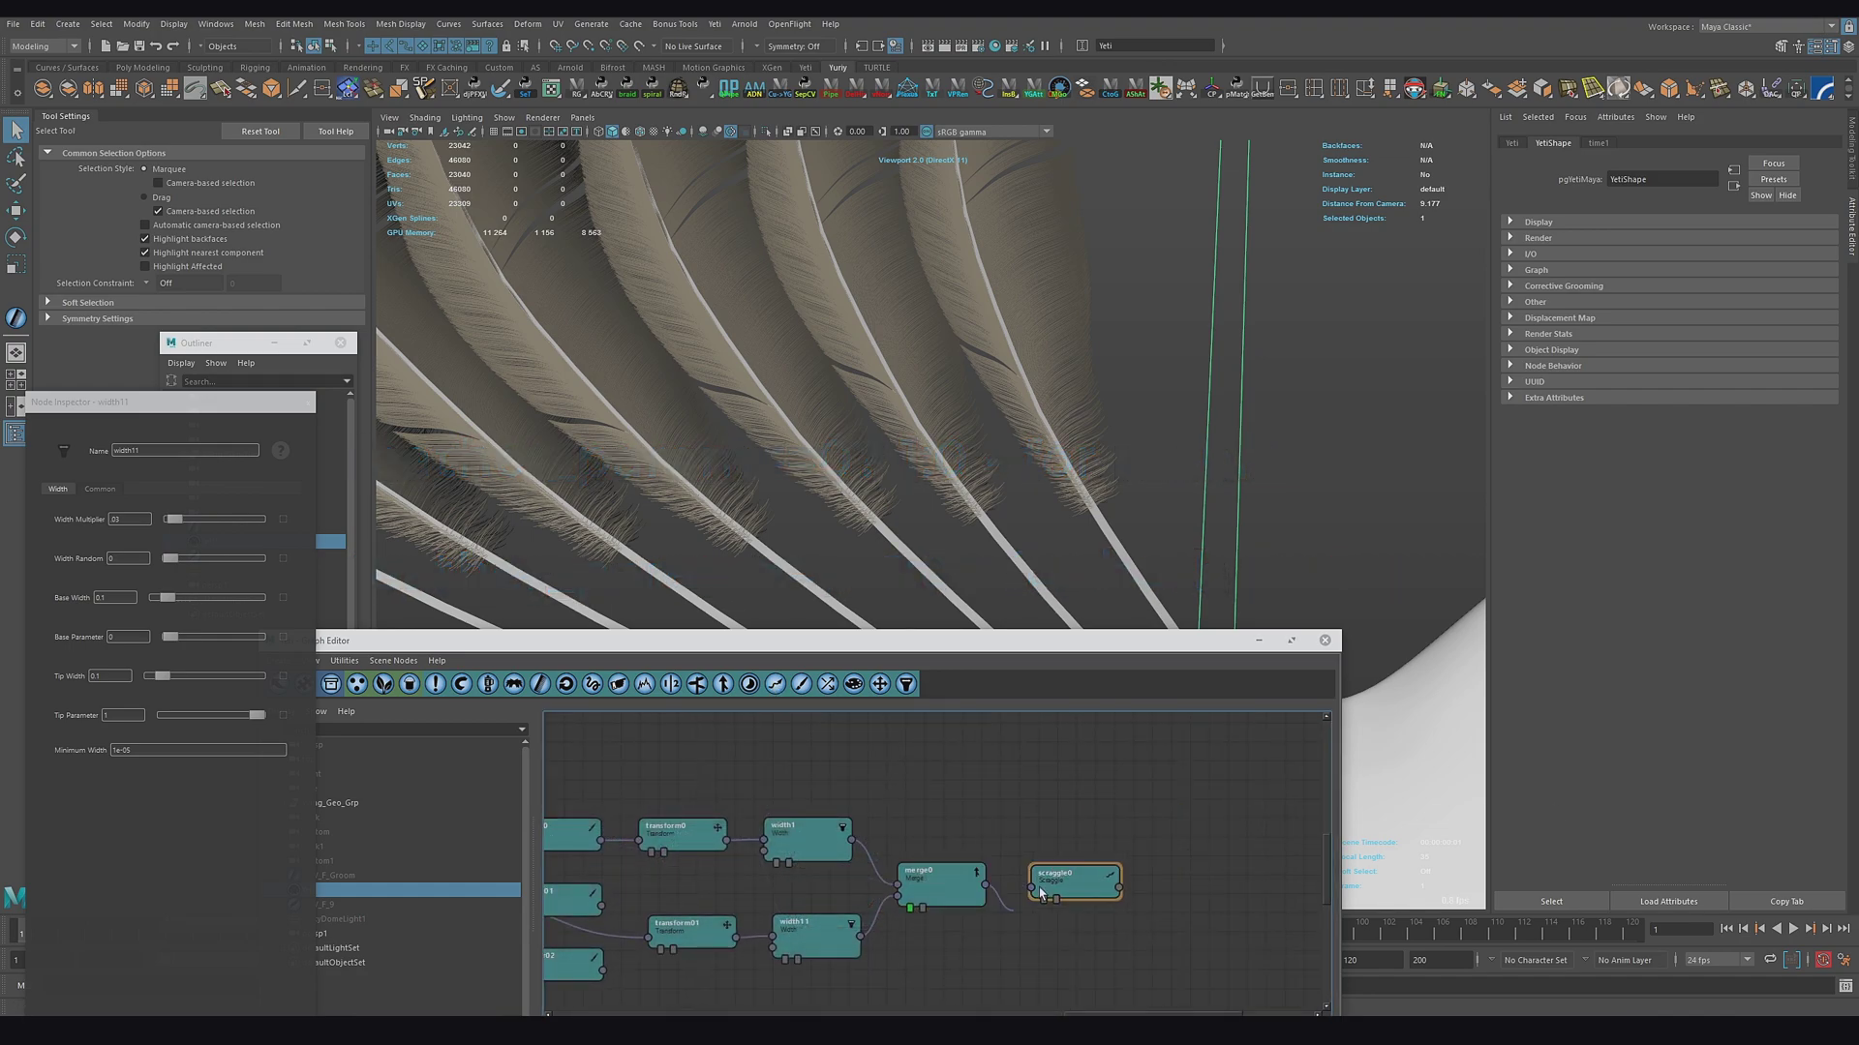
Reuse transform01's expression FP>=1? 1:0 as the scraggle value of scraggle0 and display that node
{"action": "left_click", "coordinate": [690, 931]}
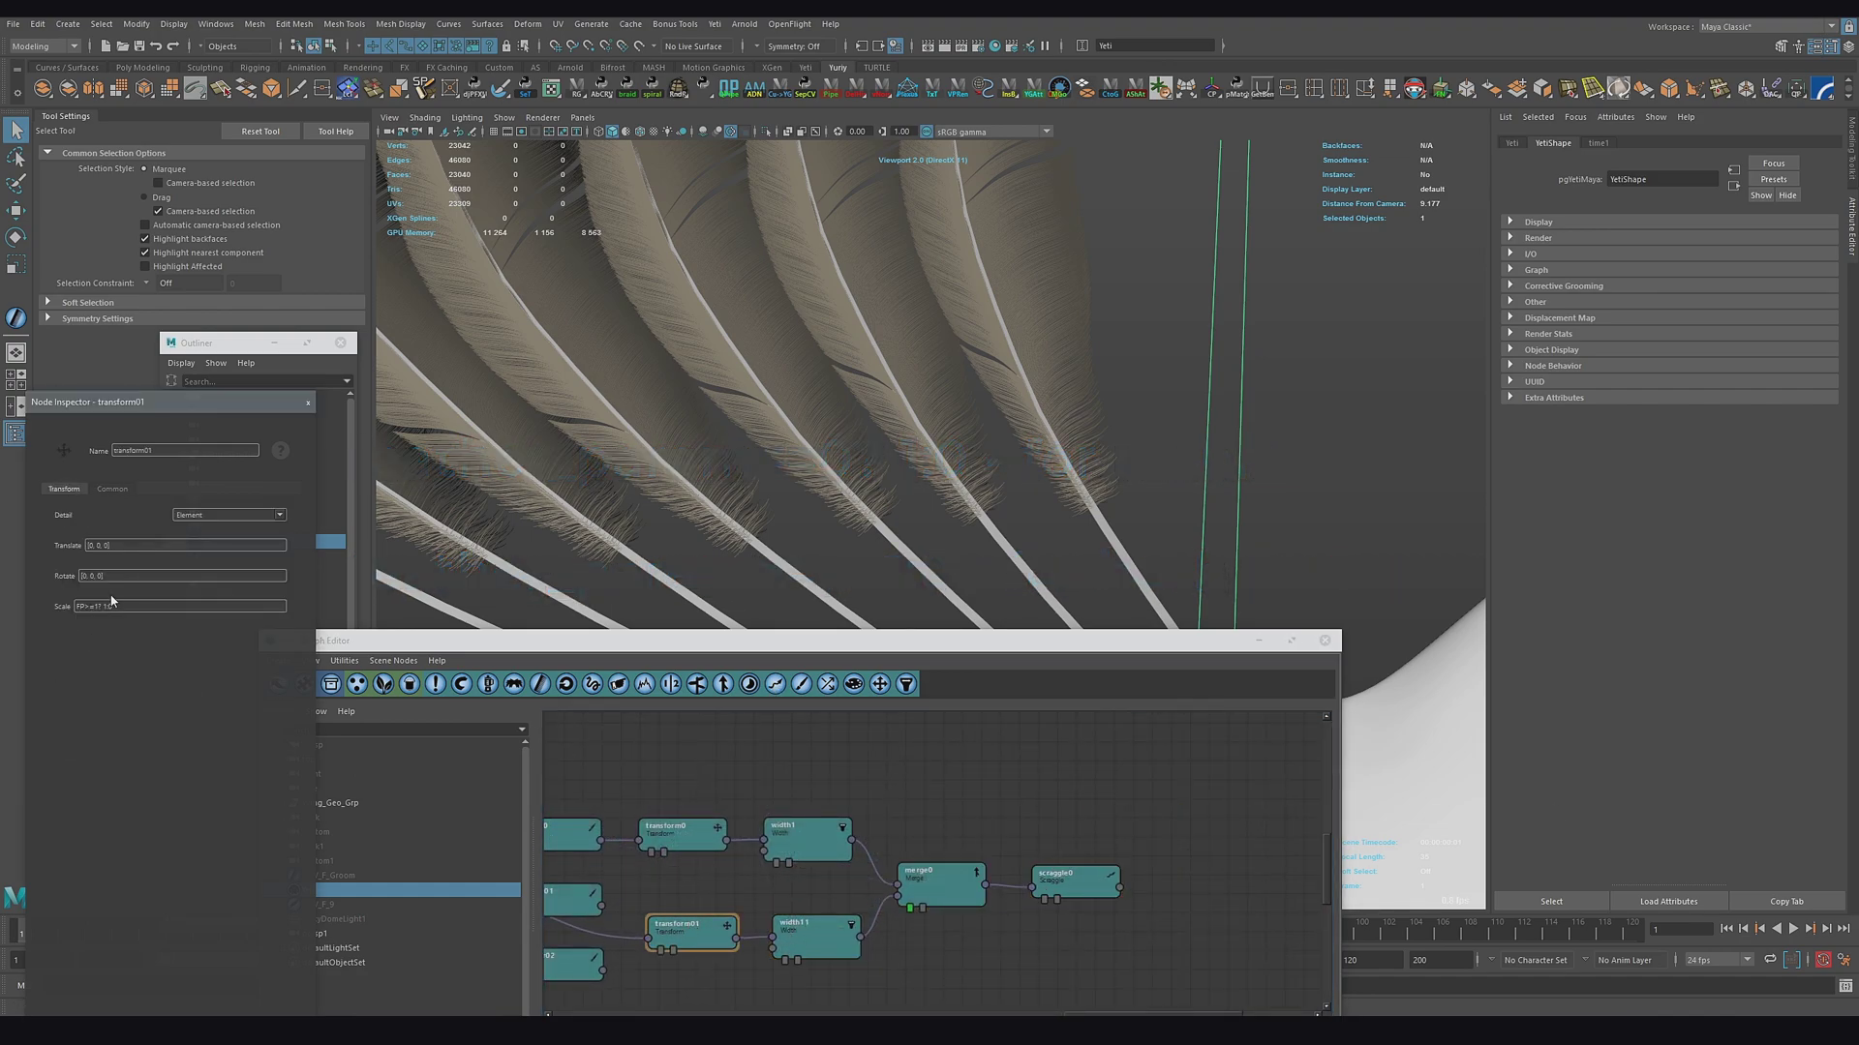
{"action": "left_click", "coordinate": [1082, 883]}
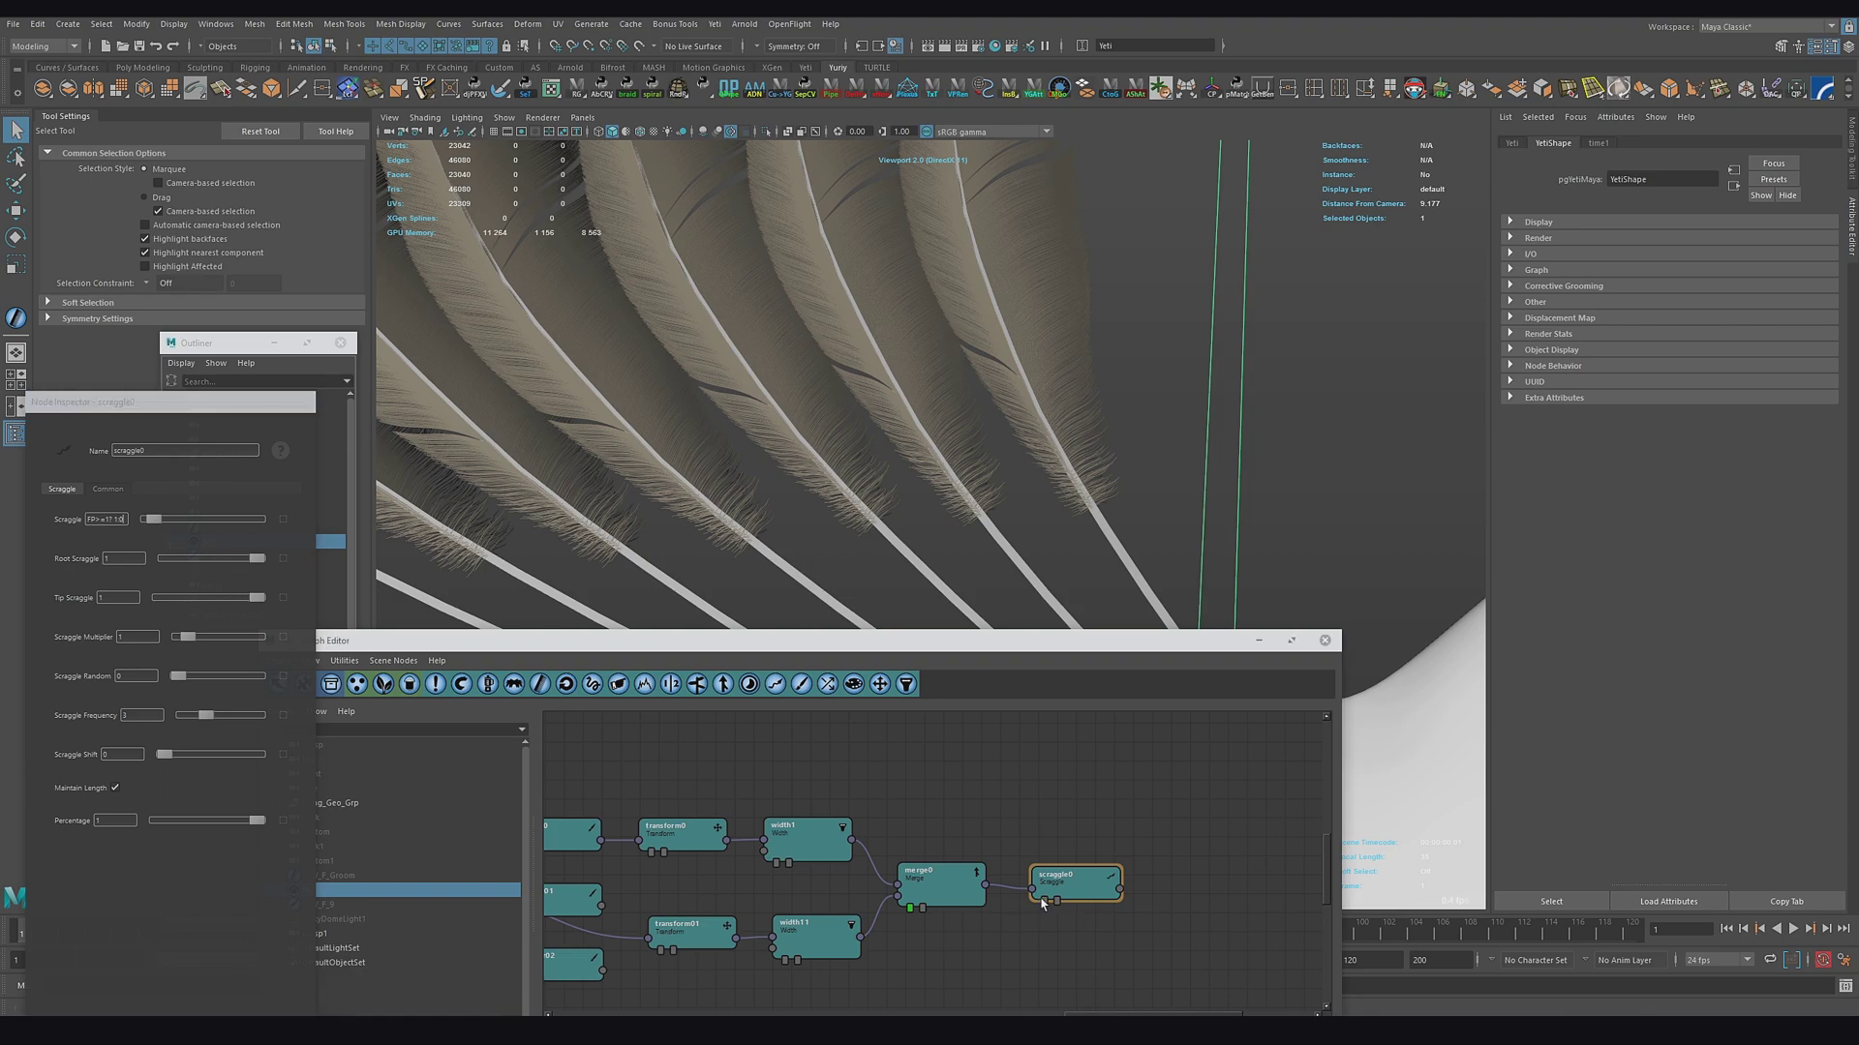
{"action": "left_click", "coordinate": [1044, 900]}
{"action": "left_click_drag", "start_coordinate": [1007, 523], "coordinate": [1121, 684], "text": "alt"}
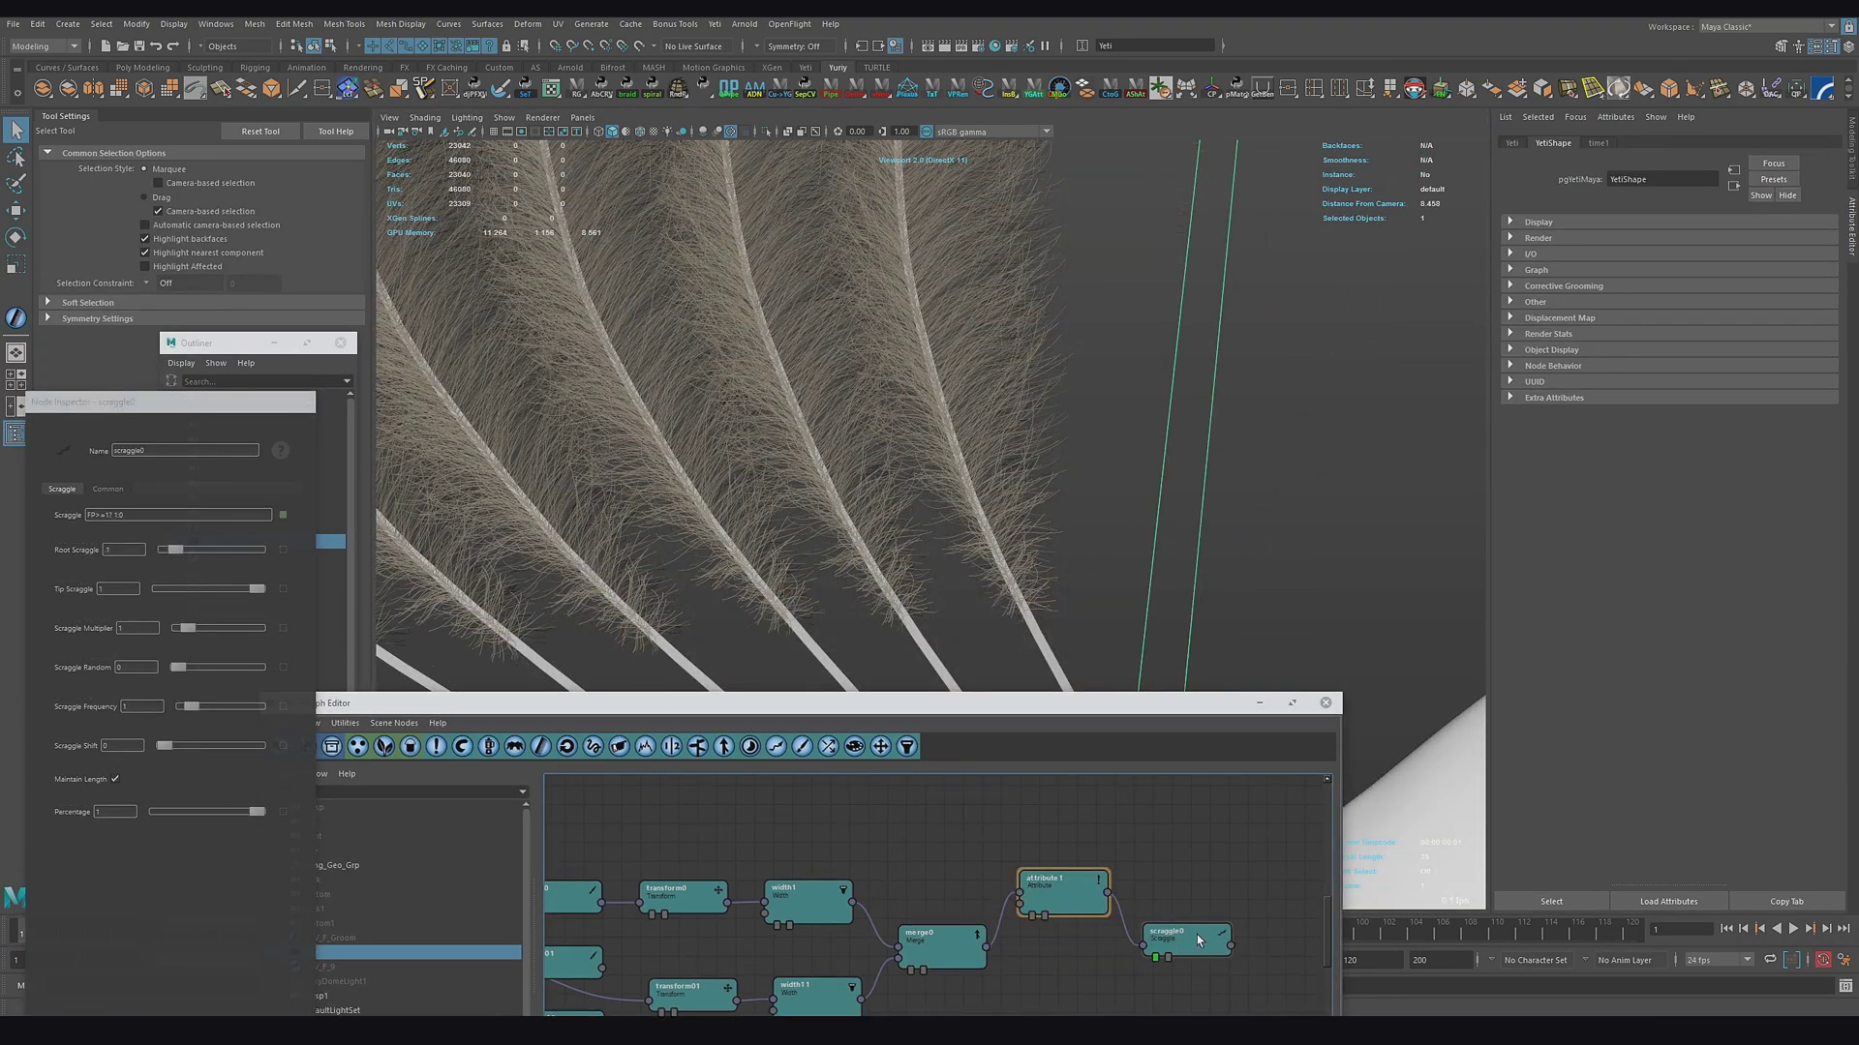
Insert an attribute node defaulting to feather_param before scraggle0, and multiply the scraggle expression by an FPrm>= condition ending in 1:0
{"action": "left_click_drag", "start_coordinate": [1197, 934], "coordinate": [1264, 928]}
{"action": "left_click_drag", "start_coordinate": [1010, 873], "coordinate": [1010, 907]}
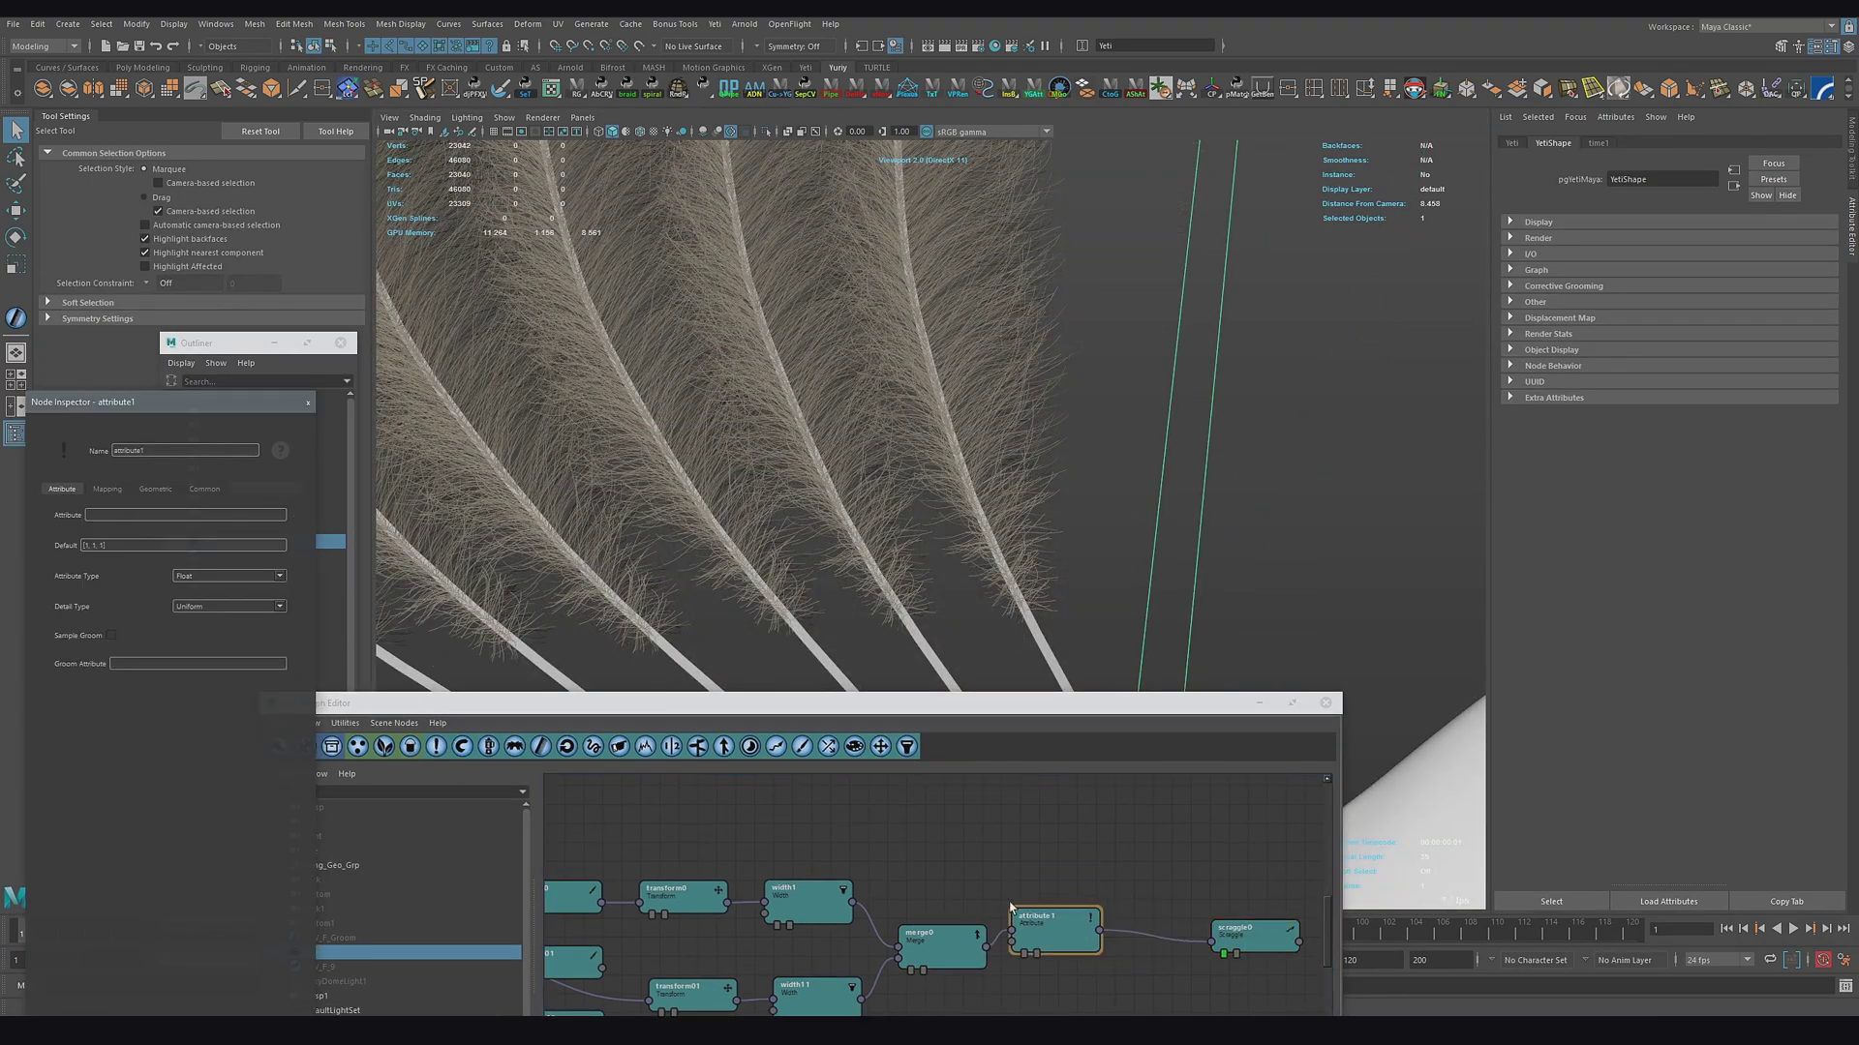
{"action": "triple_click", "coordinate": [166, 545]}
{"action": "type", "text": "feather_param"}
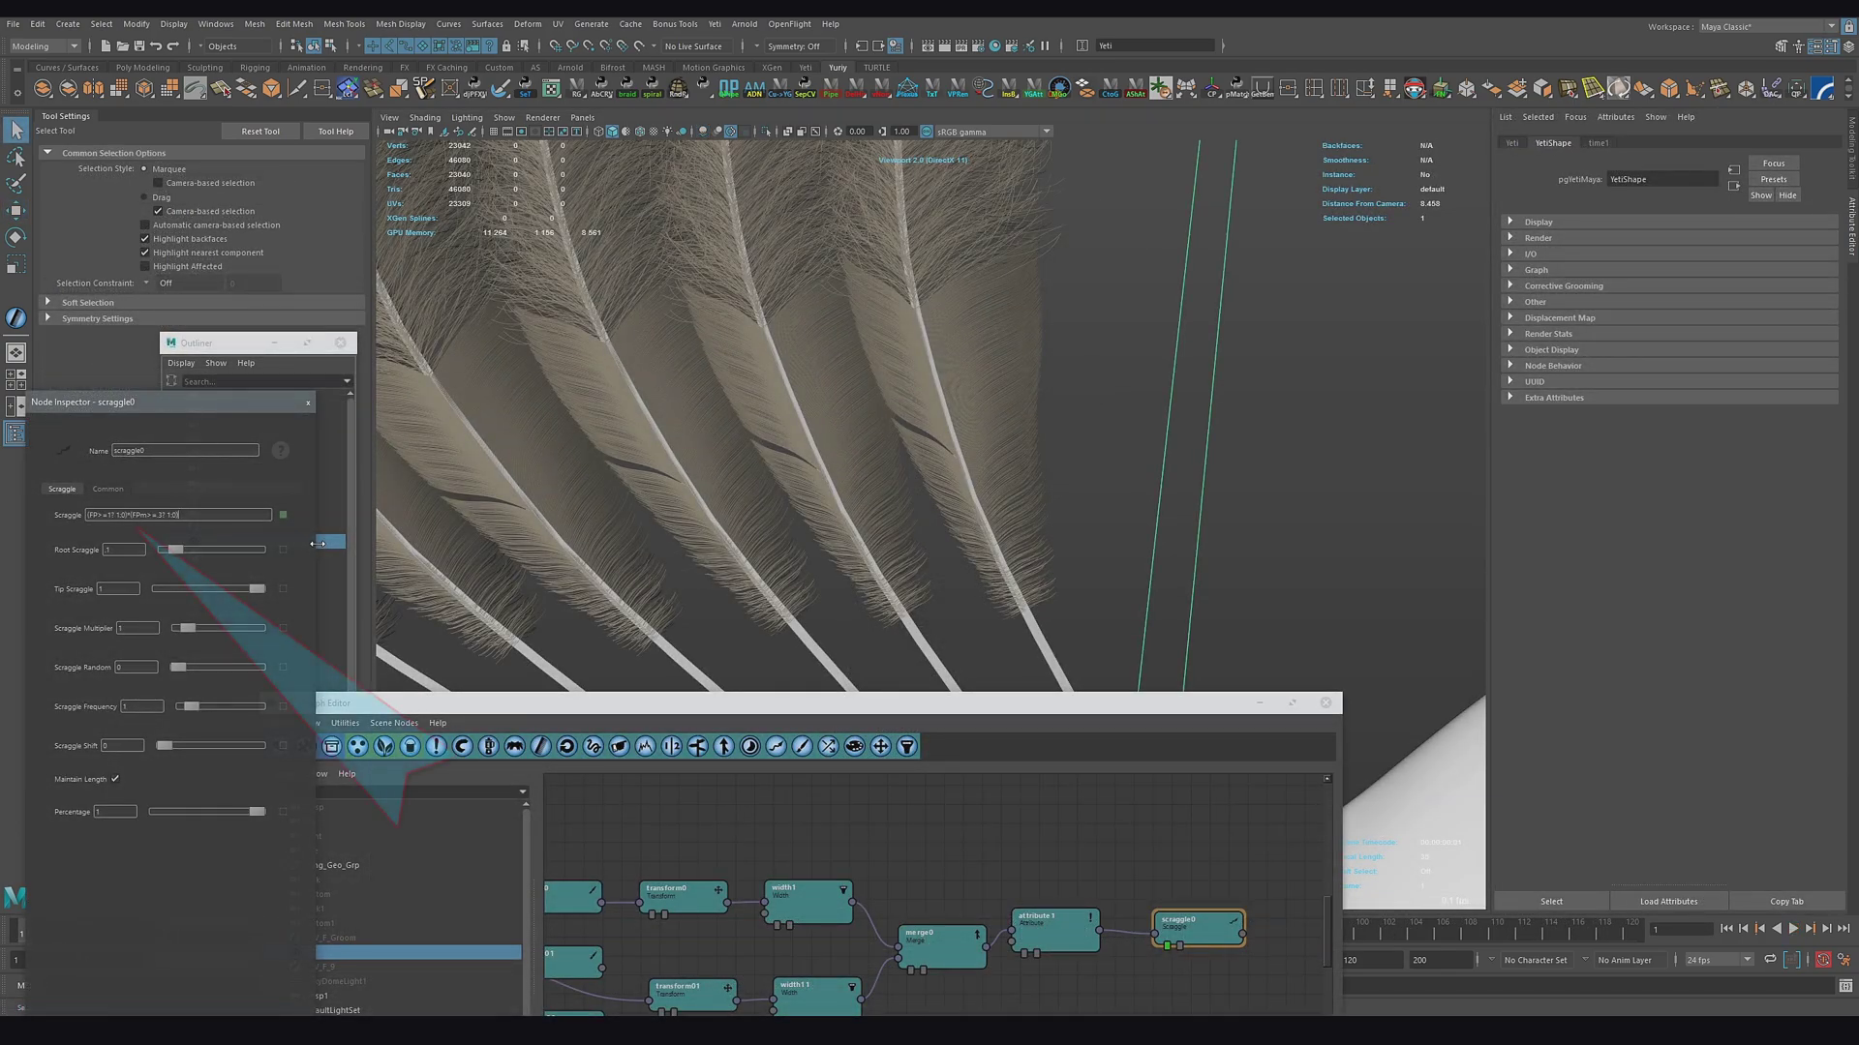
{"action": "middle_click_drag", "start_coordinate": [783, 365], "coordinate": [832, 497], "text": "alt"}
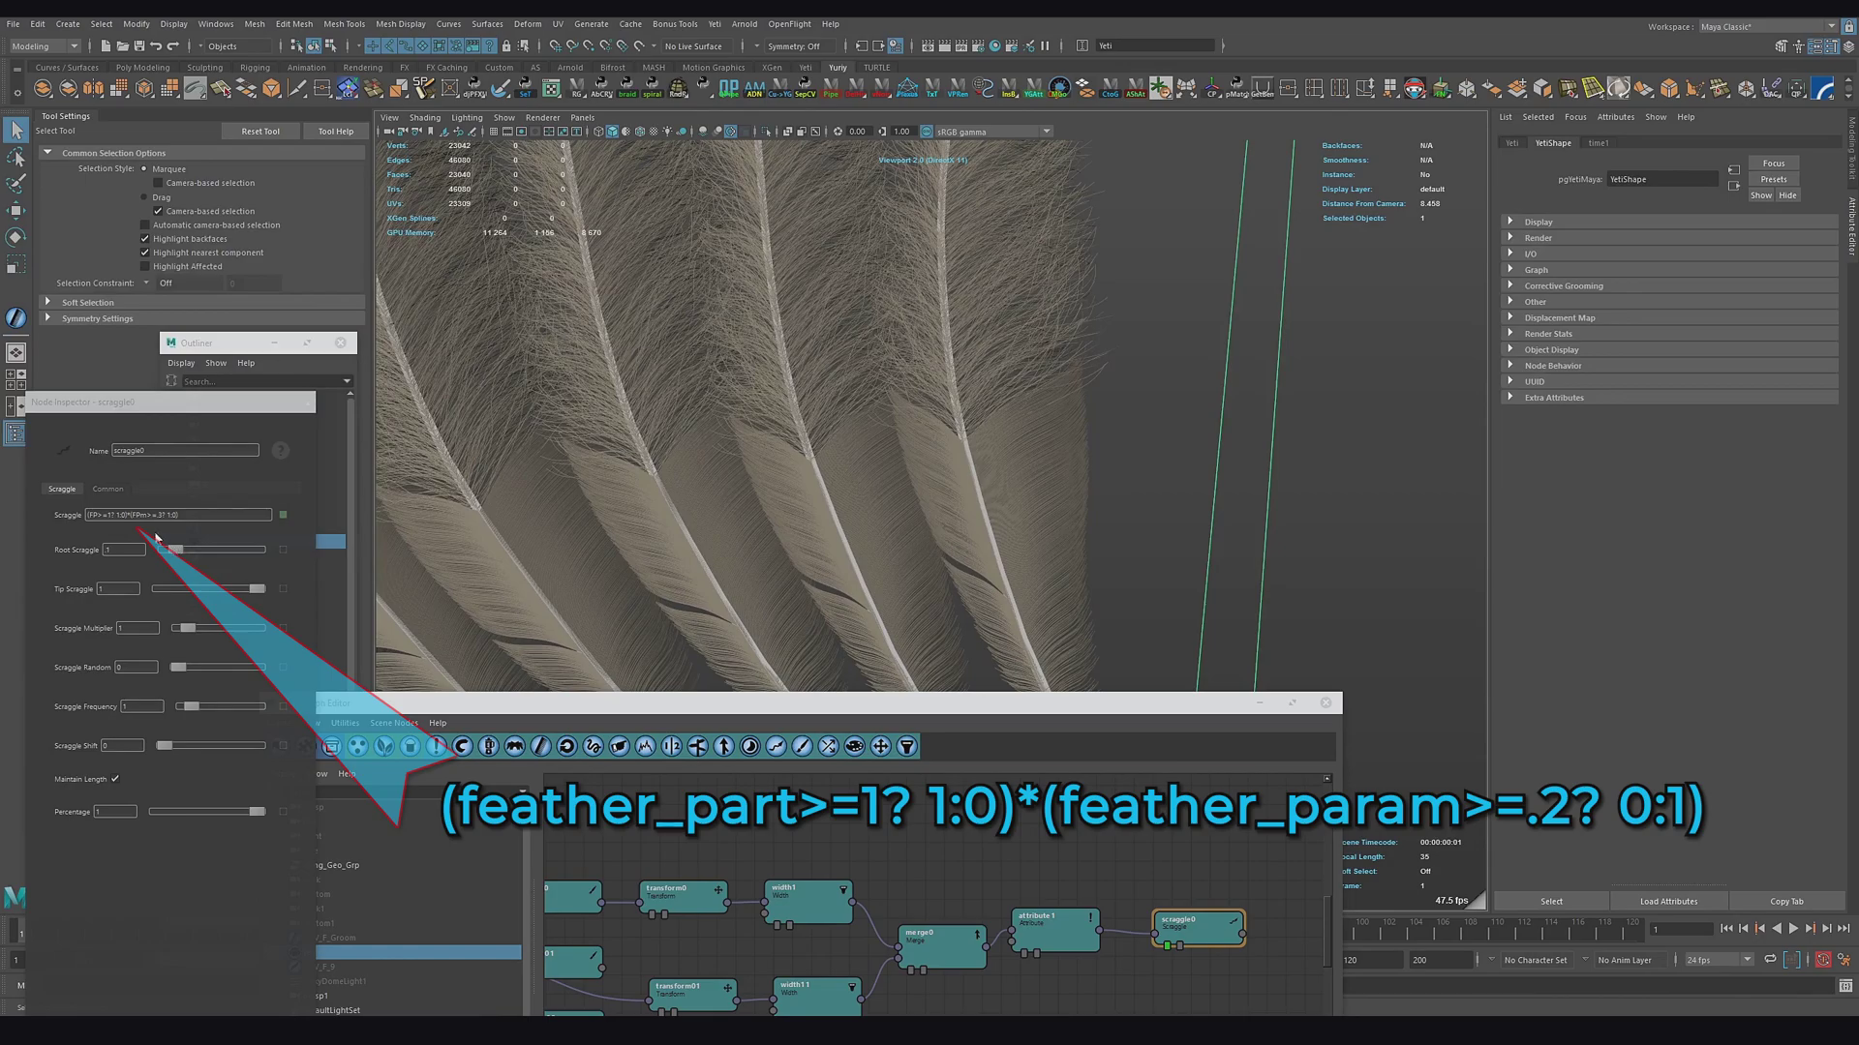
Set the FPrm threshold in scraggle0's scraggle expression to .5 and inspect the feather tips
{"action": "left_click", "coordinate": [157, 516]}
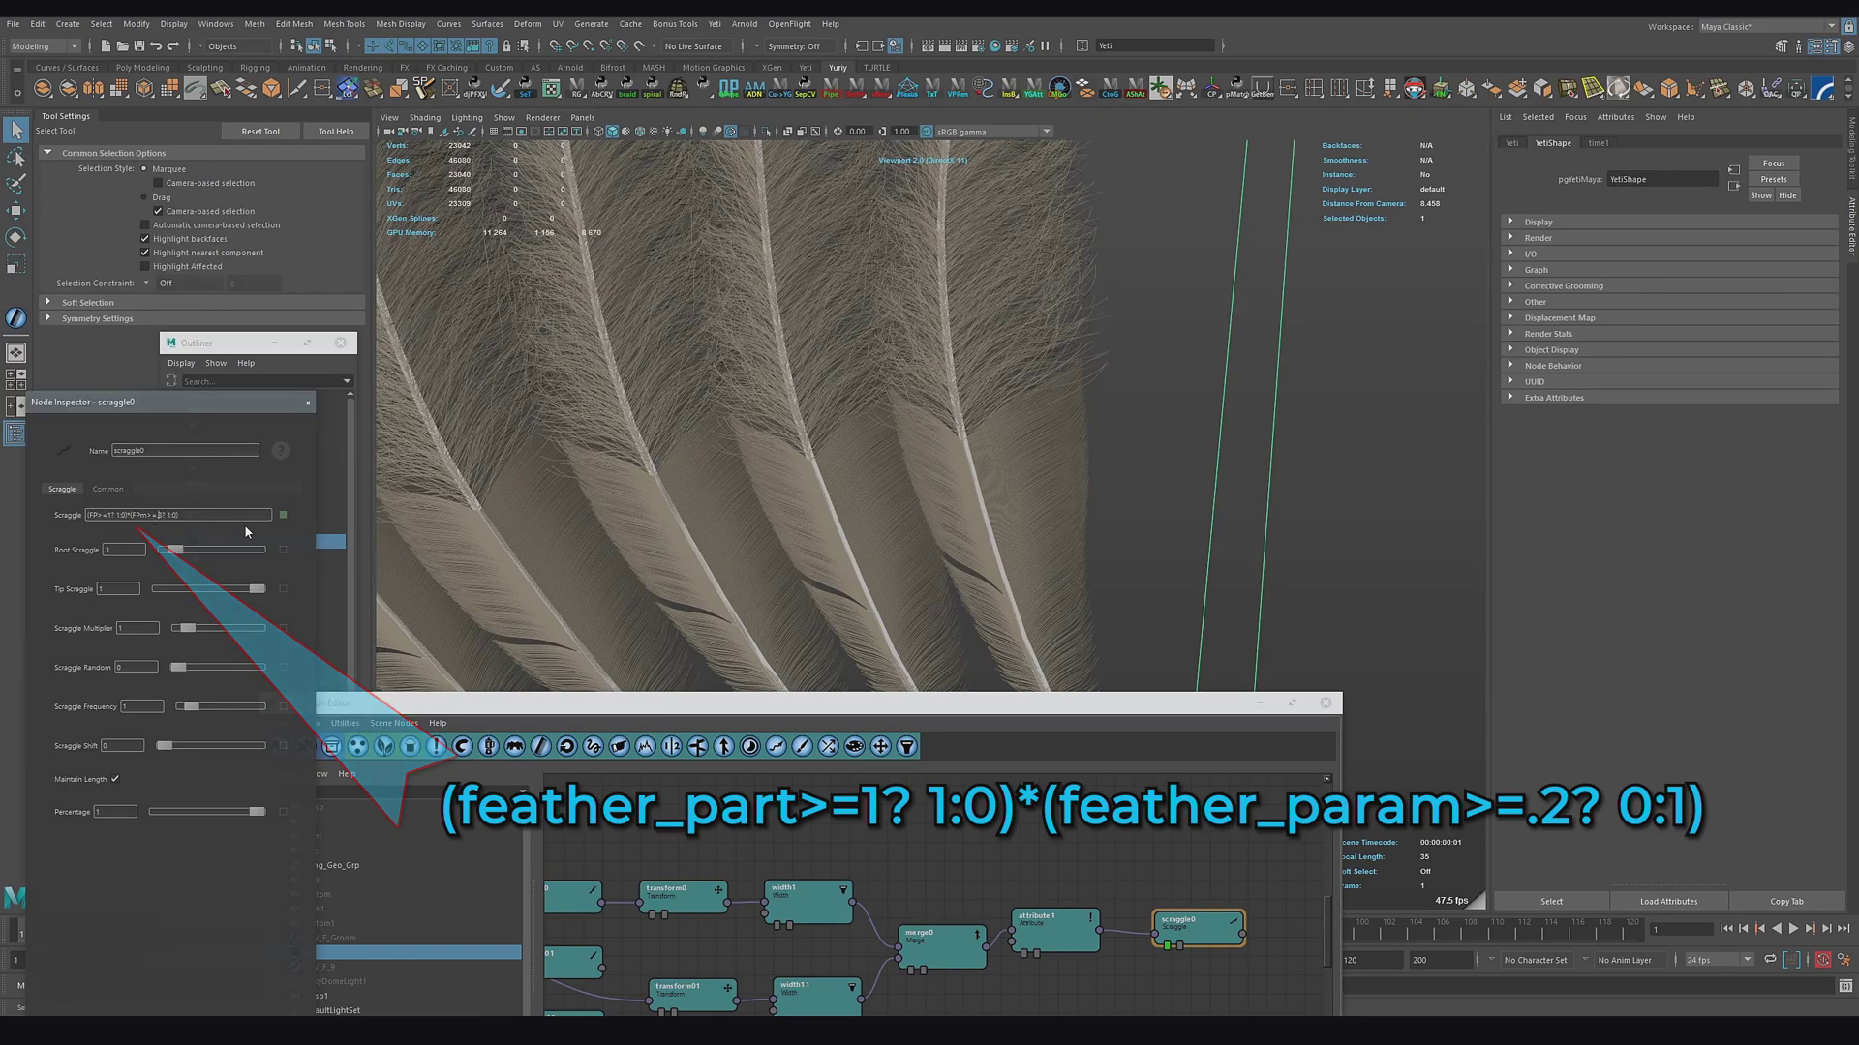
{"action": "key", "text": "BackSpace"}
{"action": "type", "text": "5"}
{"action": "key", "text": "Return"}
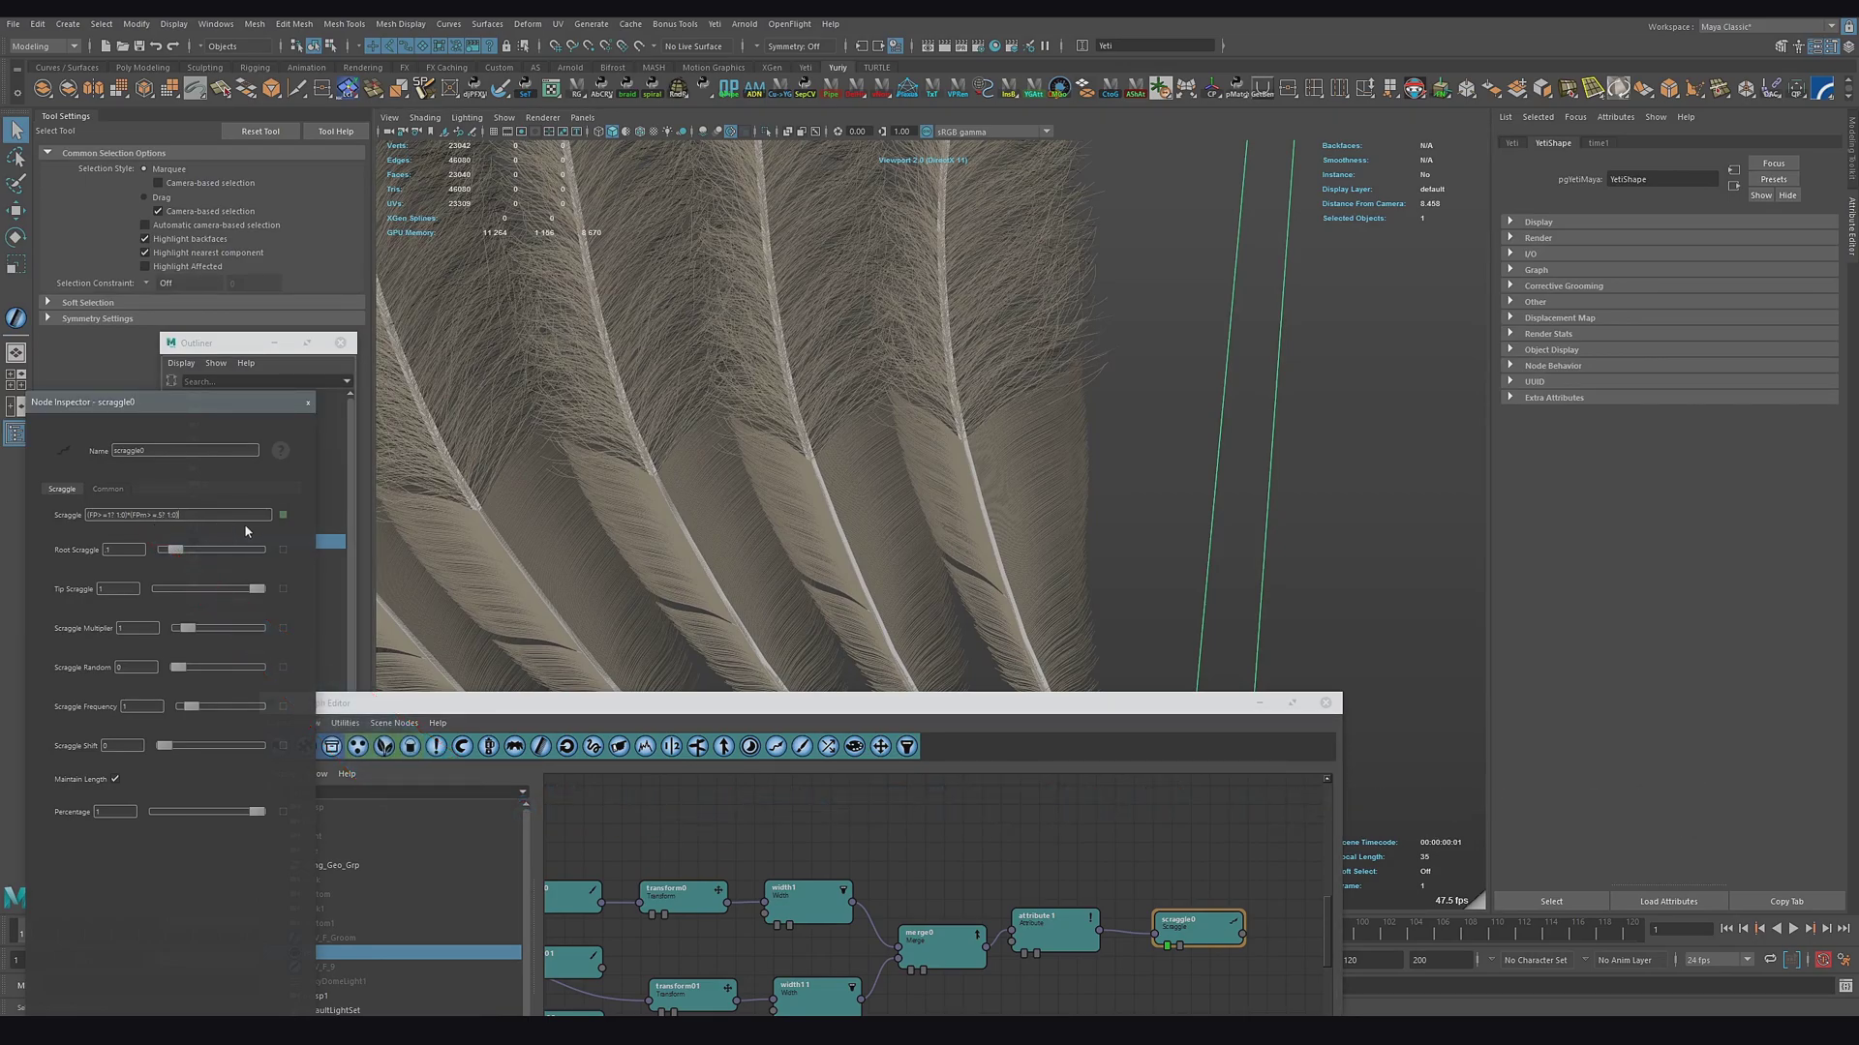
{"action": "middle_click_drag", "start_coordinate": [1061, 318], "coordinate": [1043, 602], "text": "alt"}
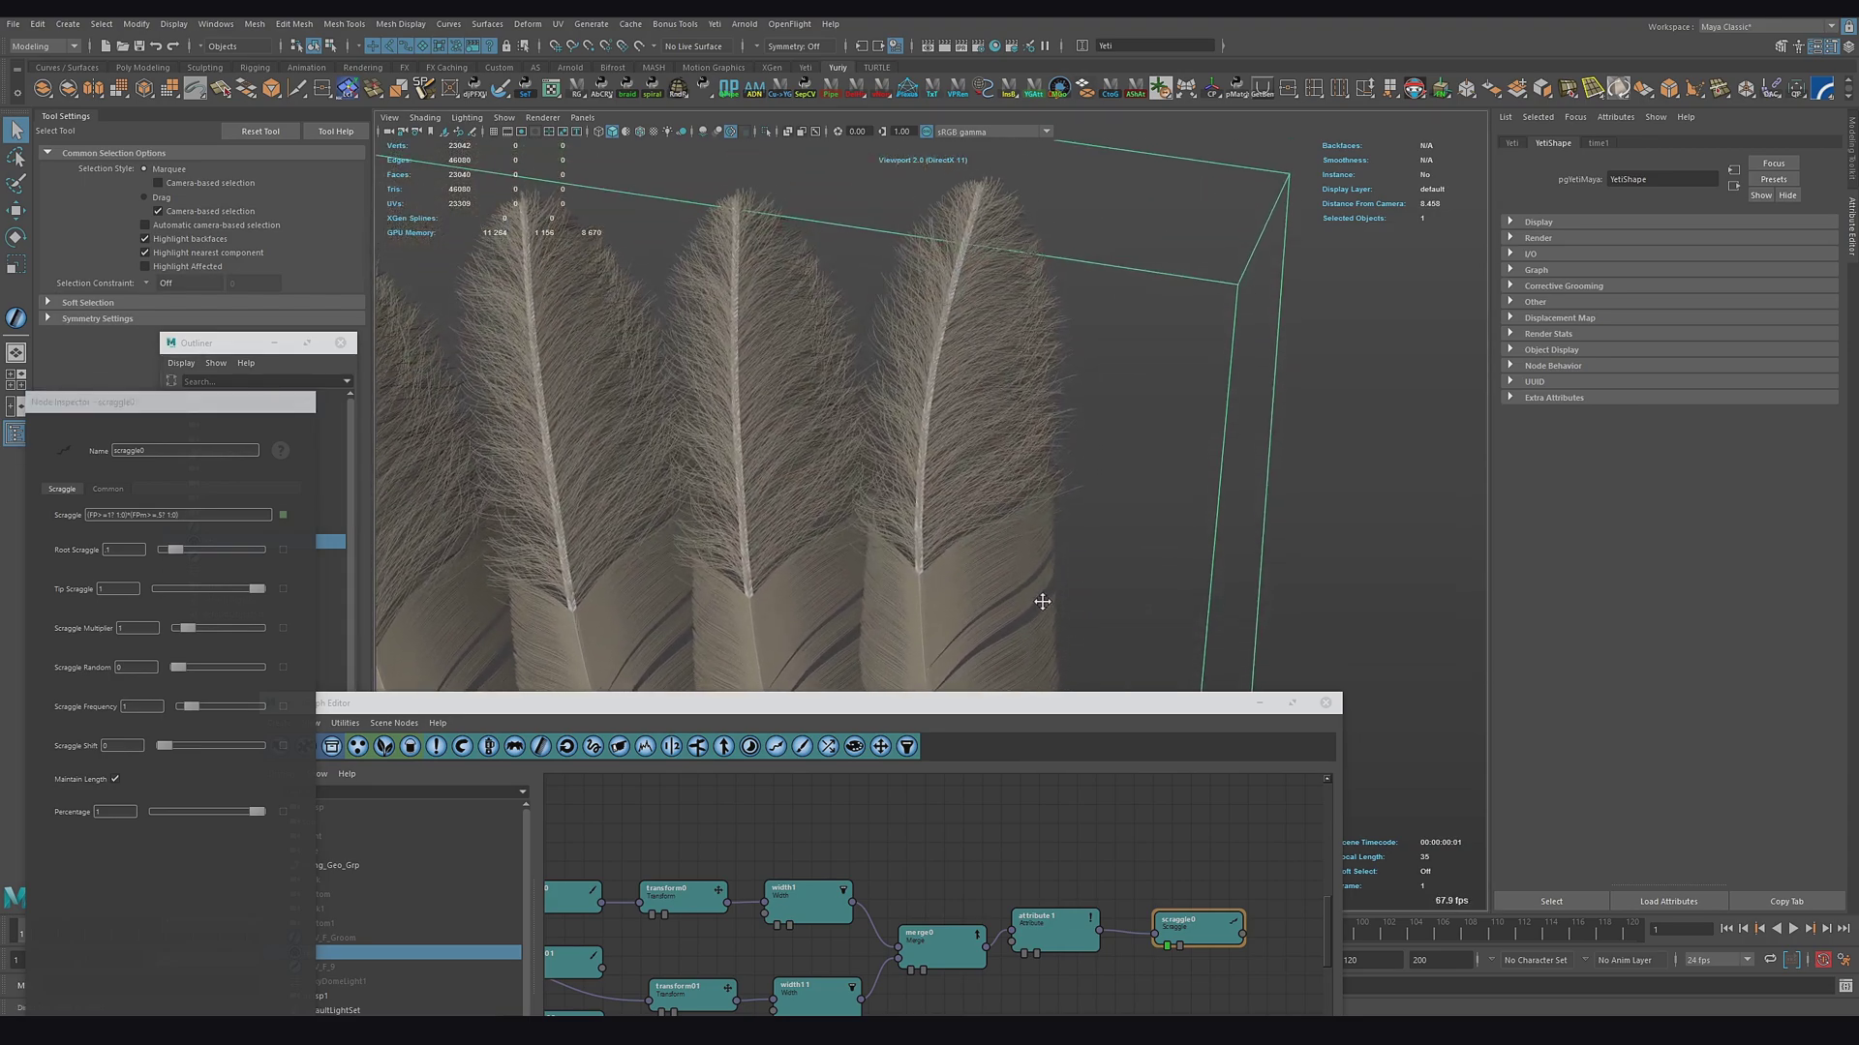
Invert the FPrm condition in scraggle0's expression to 0:1 so that only the barbs near the feather base are scraggled
{"action": "left_click", "coordinate": [159, 522]}
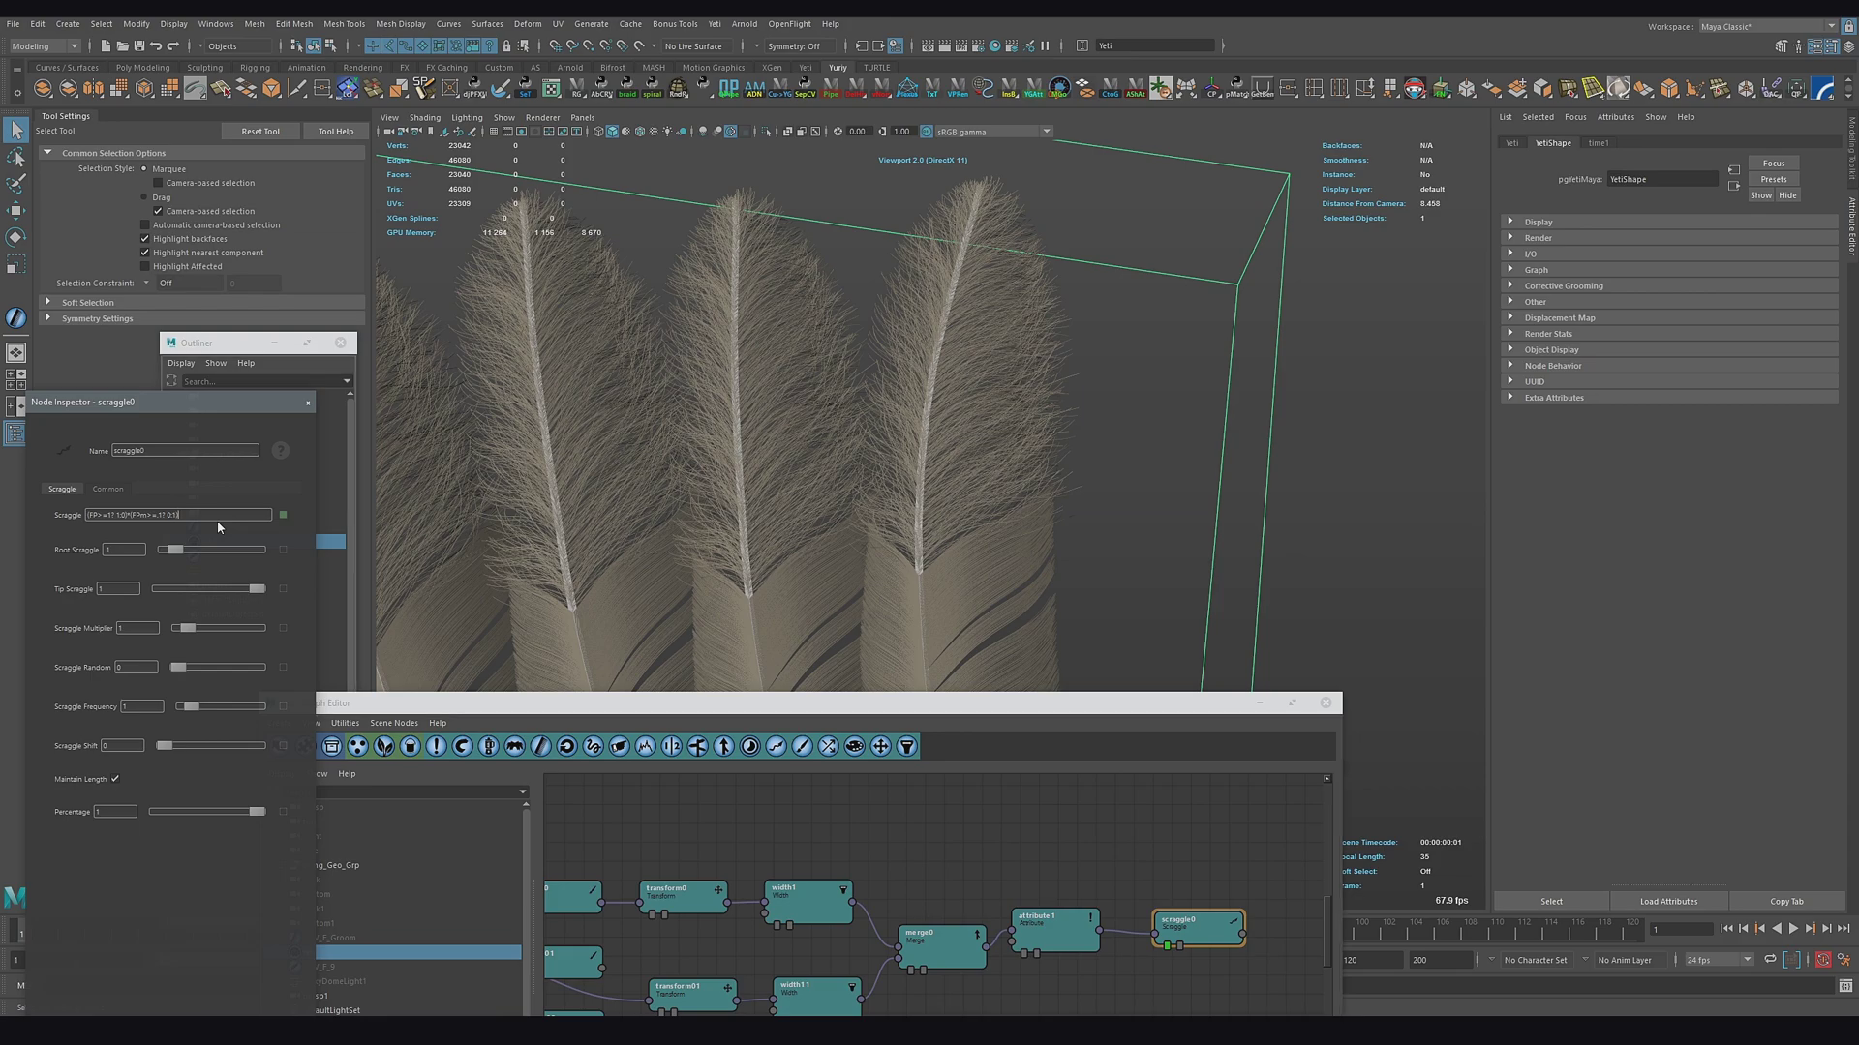
{"action": "key", "text": "Return"}
{"action": "middle_click_drag", "start_coordinate": [685, 531], "coordinate": [697, 394], "text": "alt"}
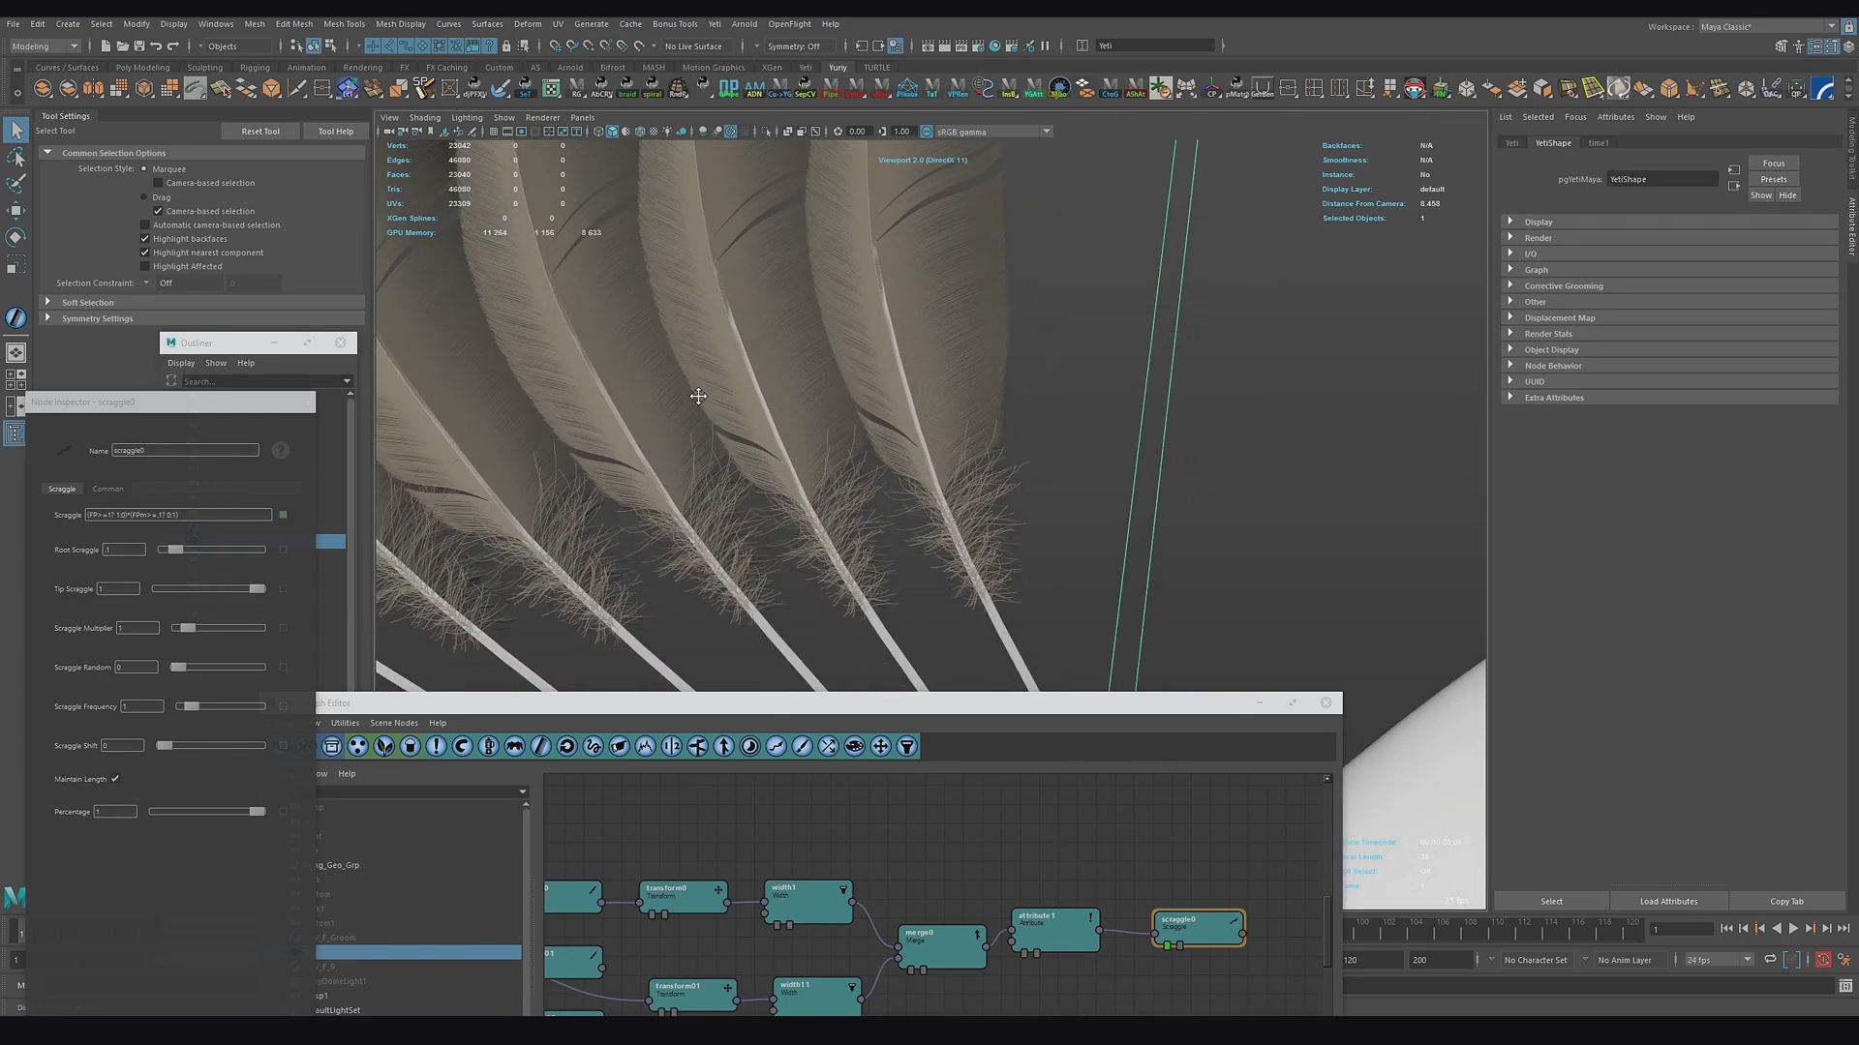